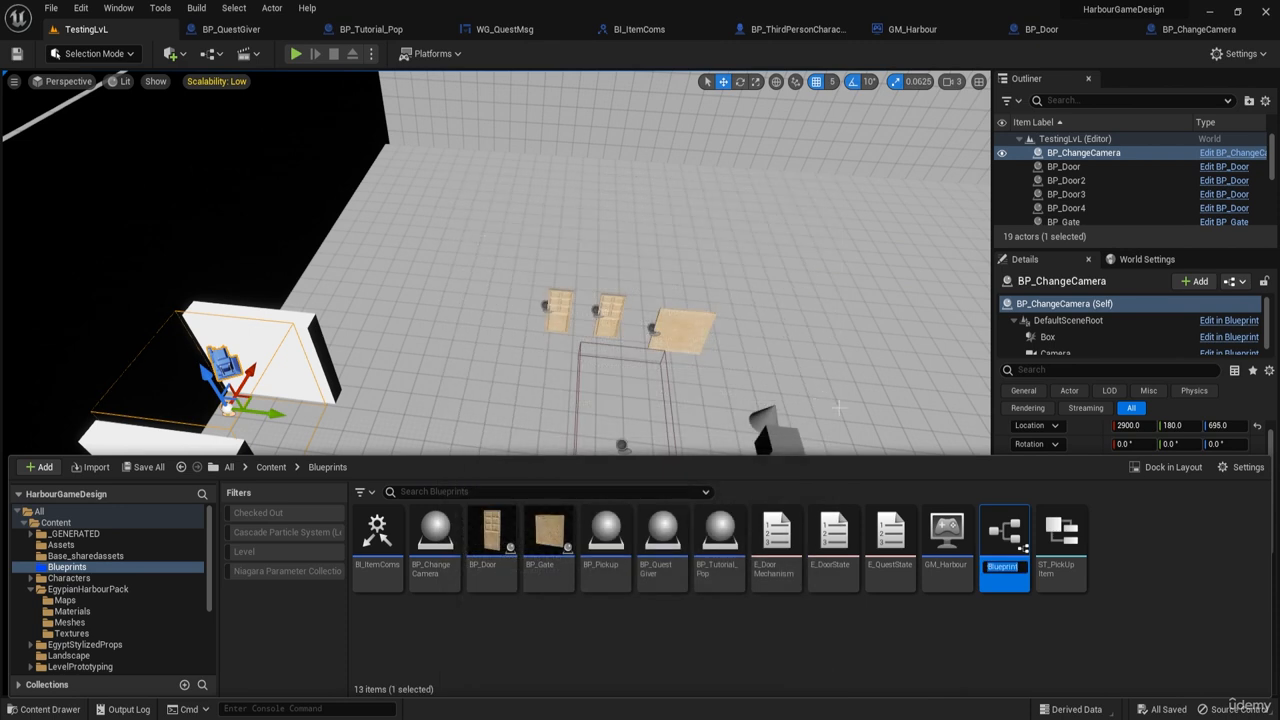
Step: Name the new blueprint in the Blueprints folder BP_Artilery
text(BP_Artille)
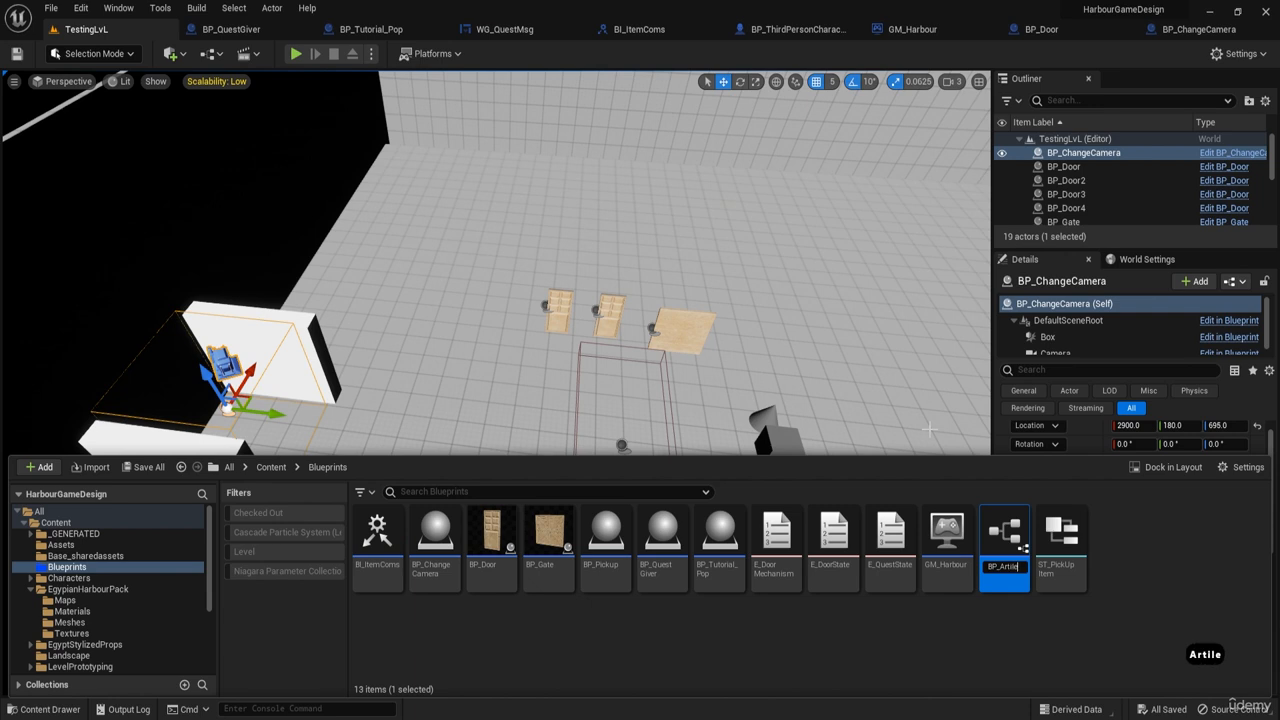
text(ry)
key(Return)
click(509, 637)
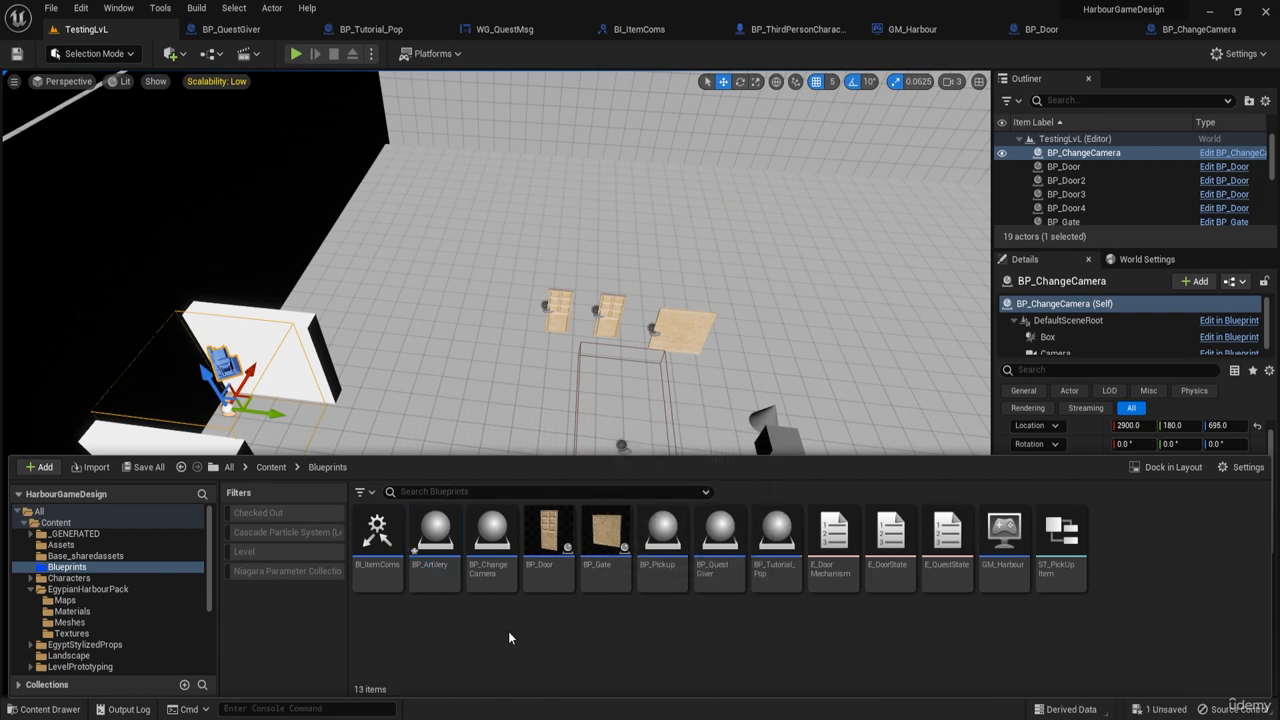
Step: Rename the BP_Artilery blueprint as BP_ArtileryExplosion
click(422, 543)
key(F2)
key(Right)
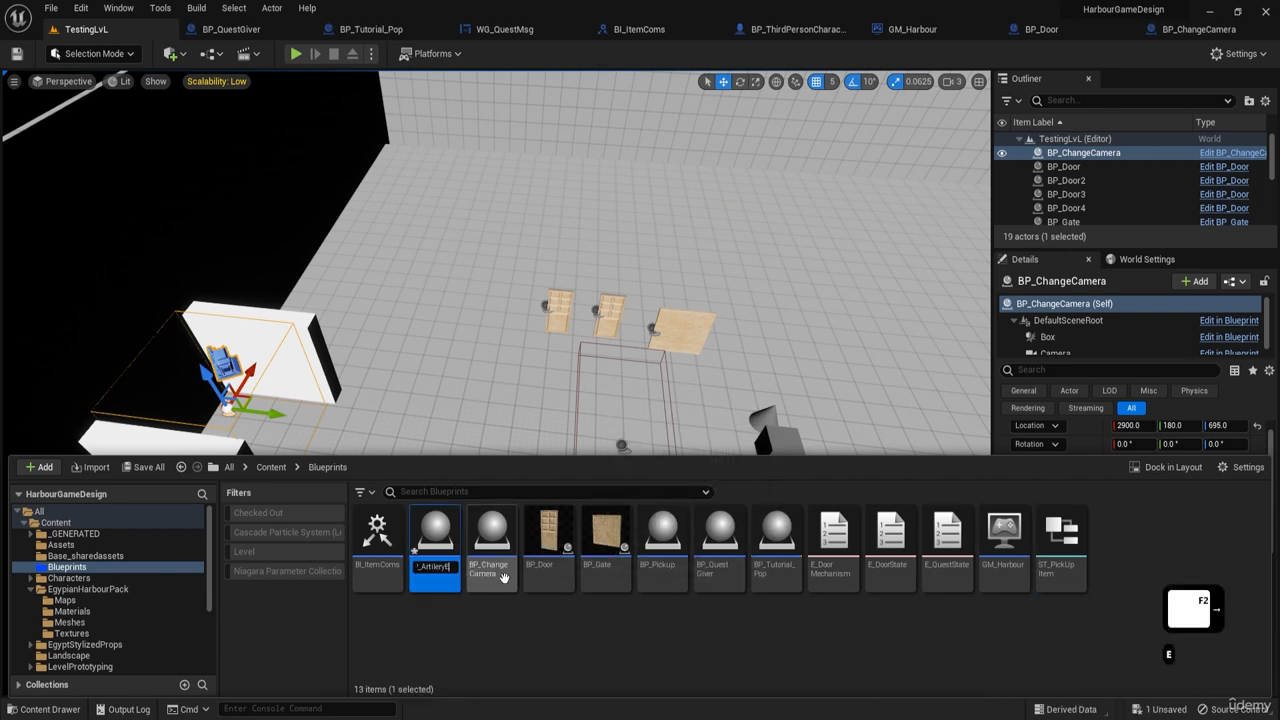
text(Explosion)
key(Return)
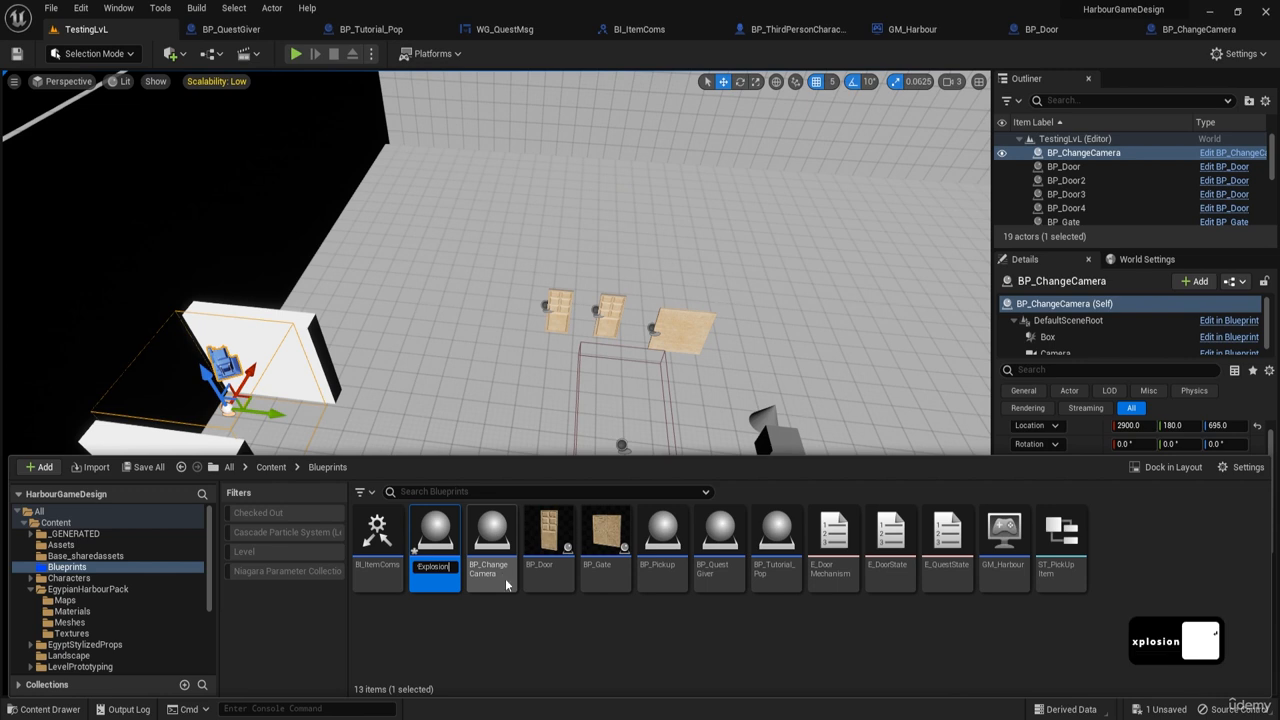
click(458, 627)
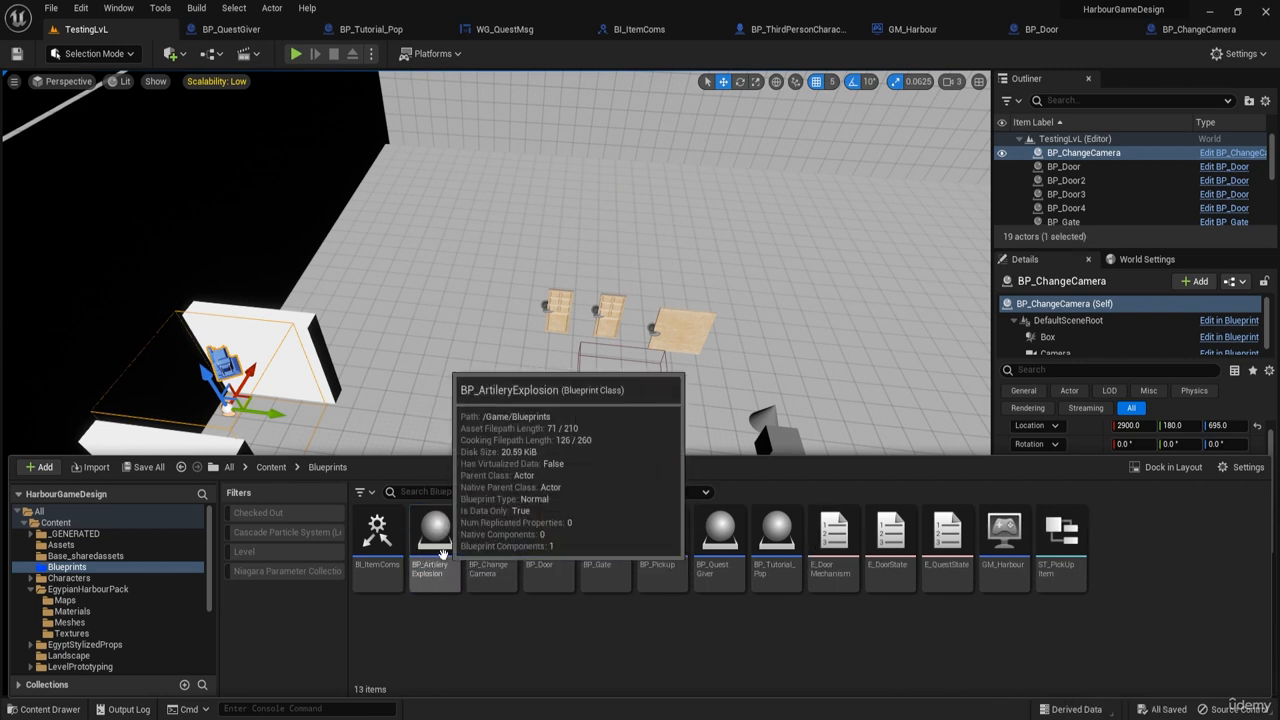
Step: Open the BP_ArtileryExplosion blueprint and add a Static Mesh component to it
click(443, 553)
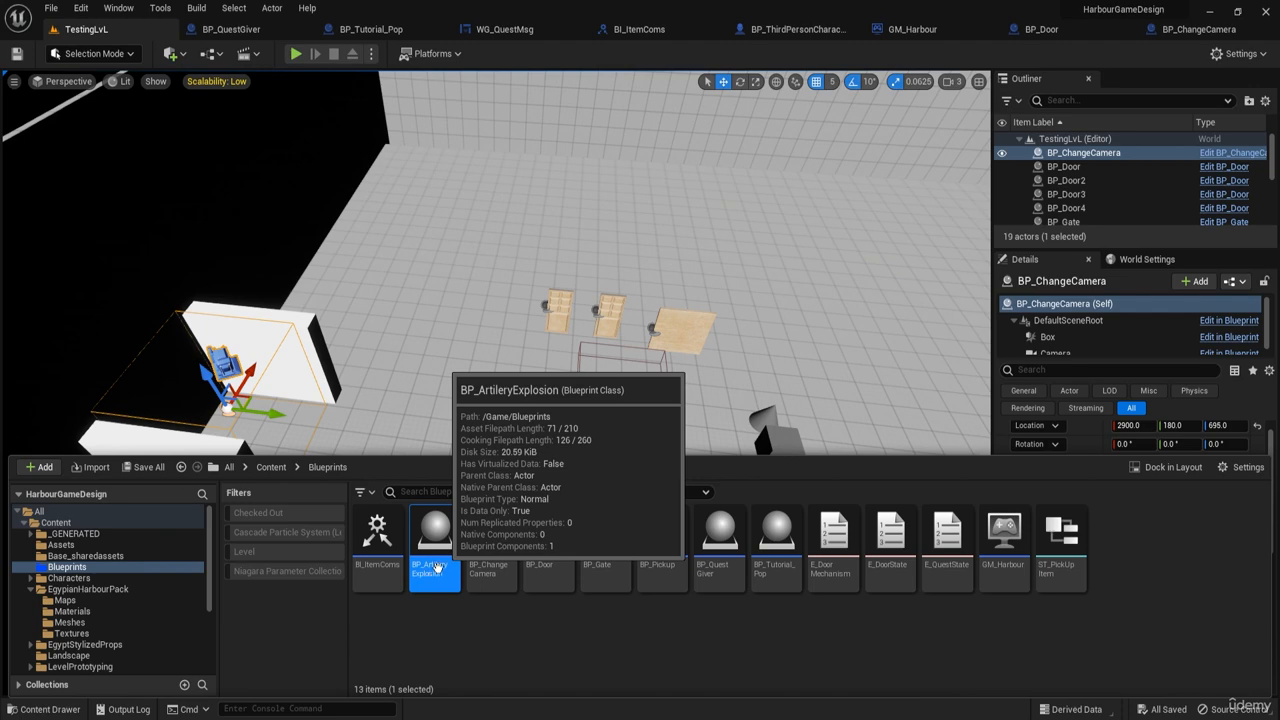
double_click(437, 567)
click(29, 97)
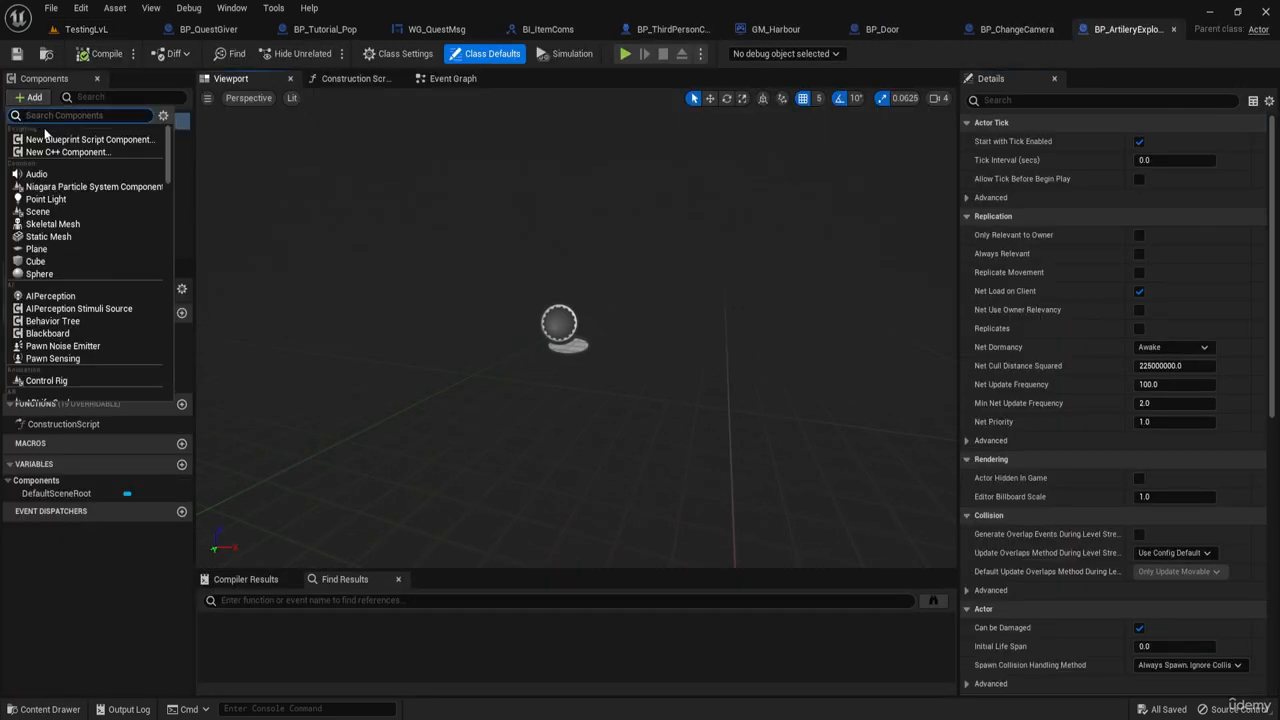
text(static mesh)
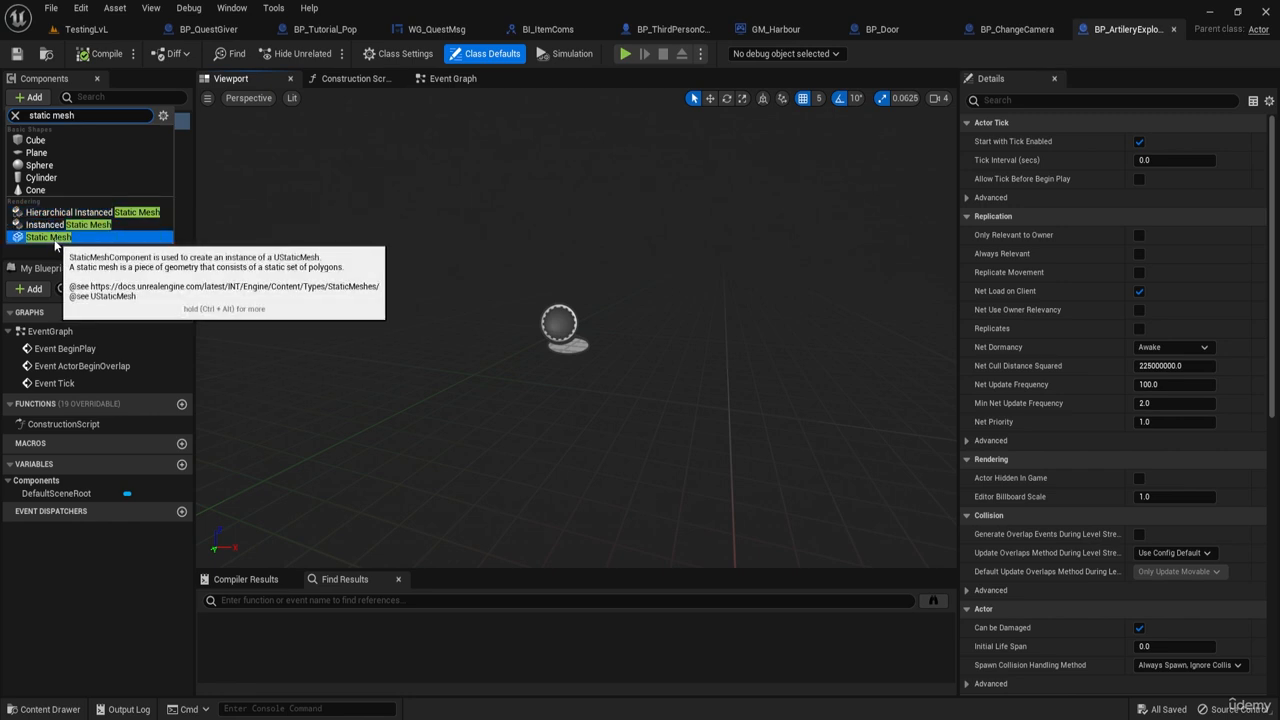
click(54, 238)
click(114, 219)
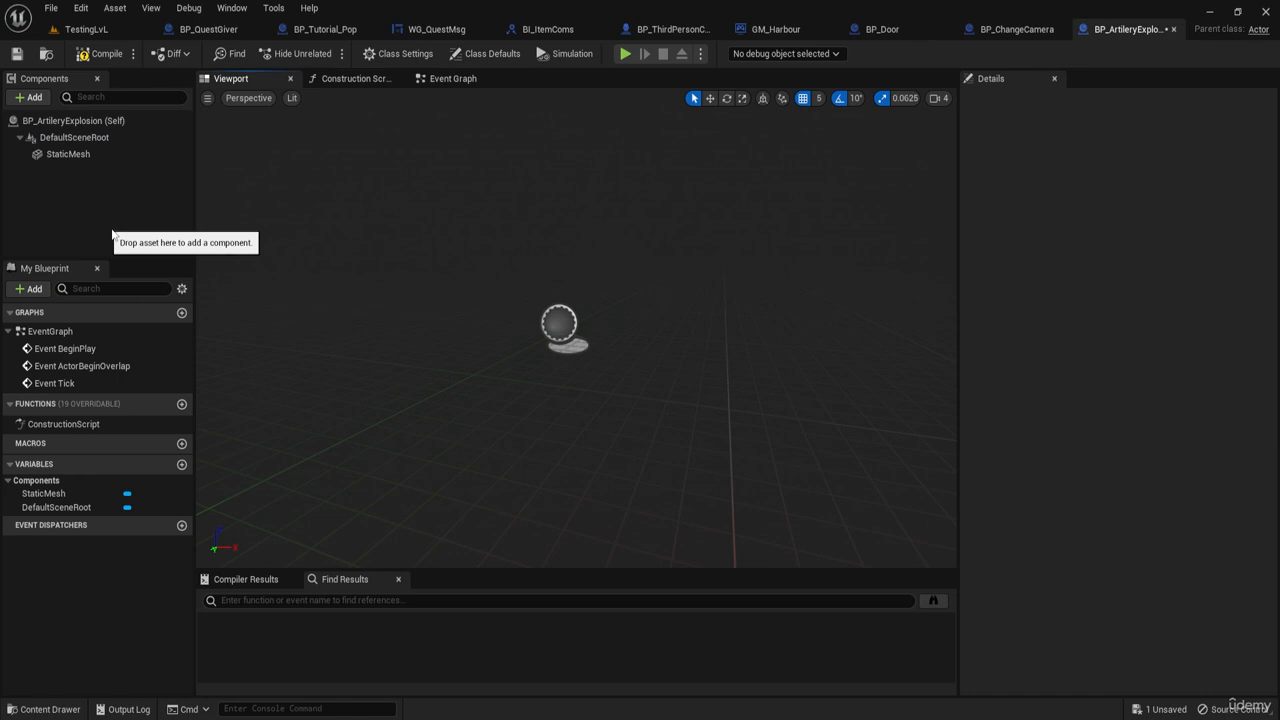
Step: Assign the SM_Harbor_Asset_Library_Extra_ue5_Artillery mesh to the StaticMesh component
click(92, 156)
click(1187, 370)
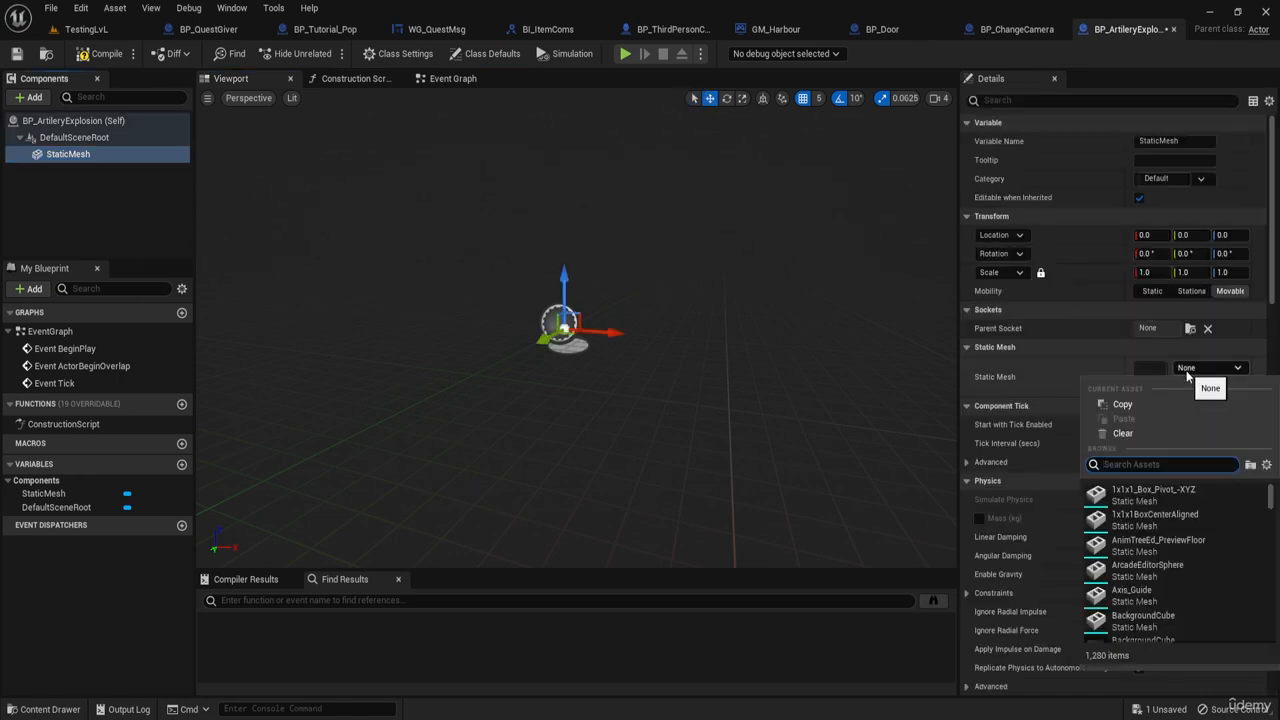
text(art)
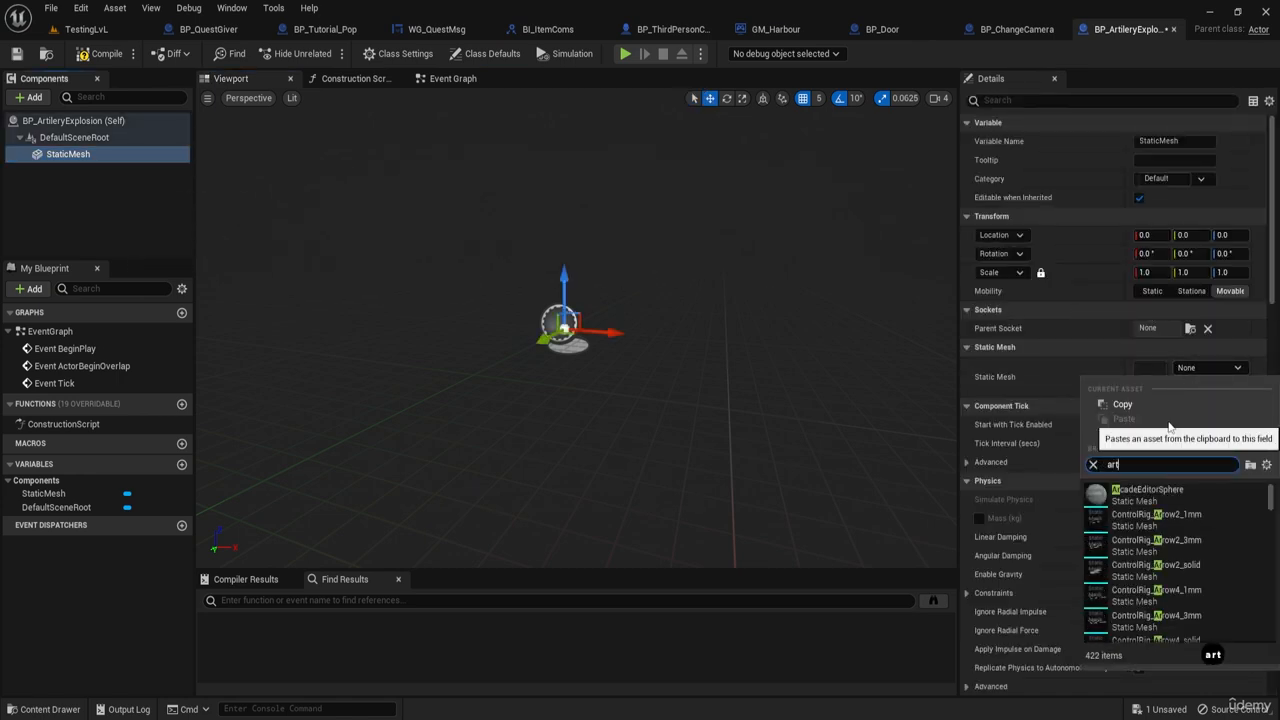
text(ilery)
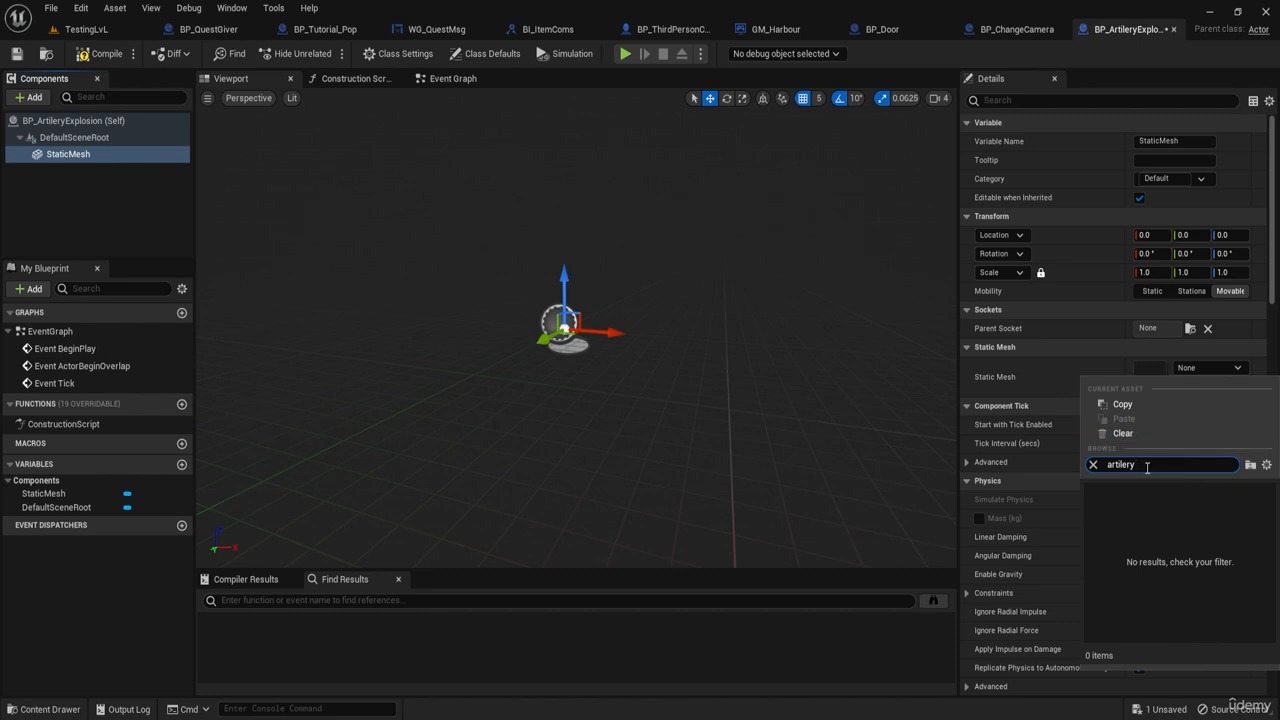
key(Insert)
key(Insert)
key(BackSpace)
key(BackSpace)
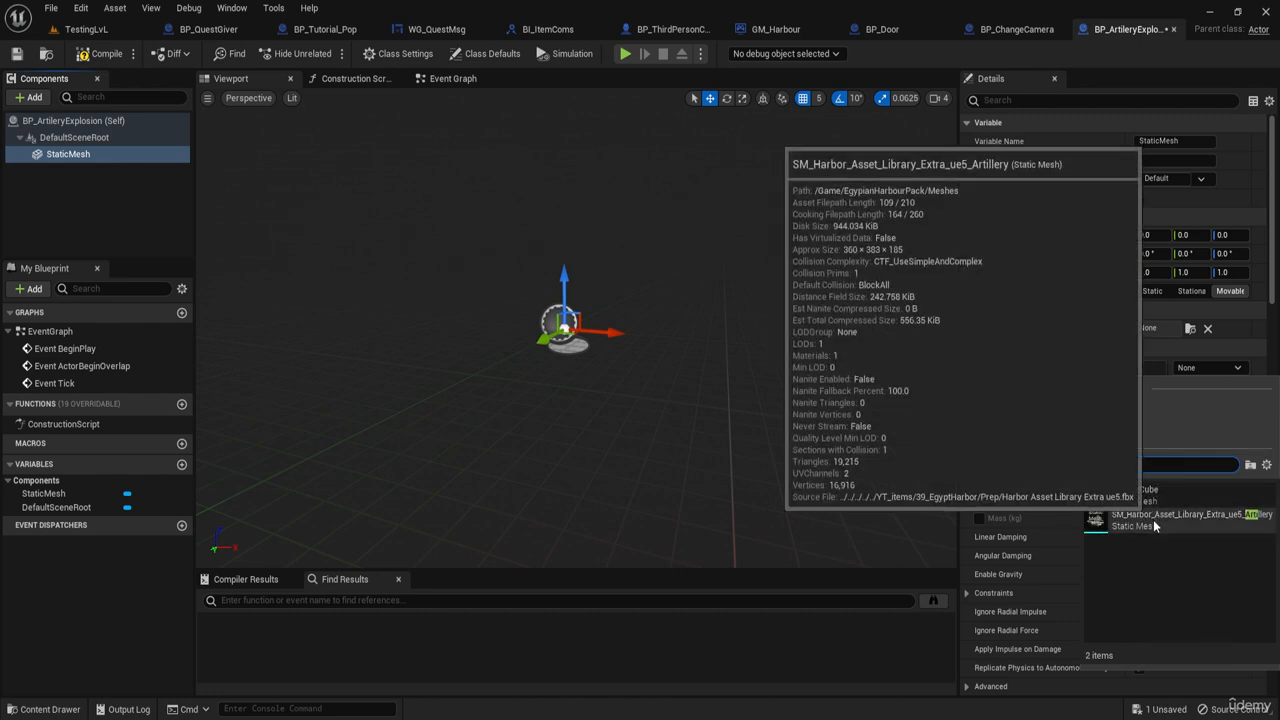
click(1154, 522)
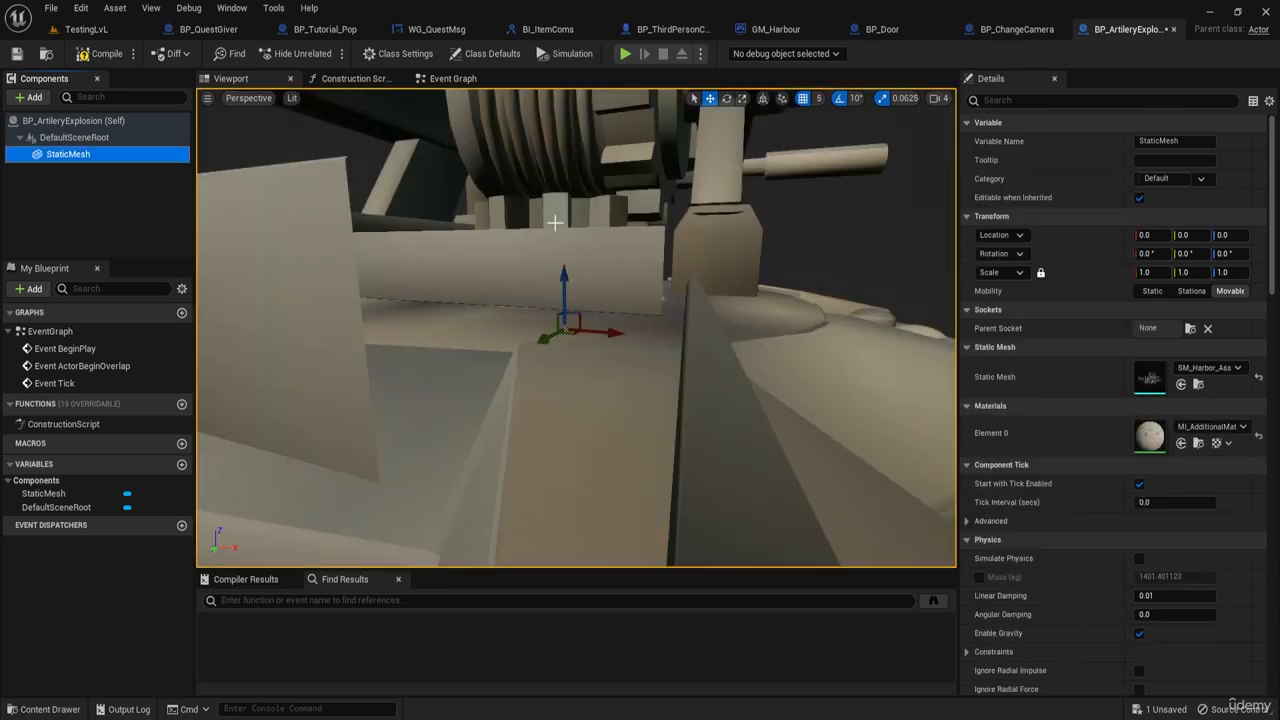
Step: Examine the whole artillery mesh from a distance in the blueprint viewport
right_drag(651, 281, 825, 308)
key(s)
key(e)
key(w)
key(d)
key(a)
key(a)
key(a)
key(a)
key(a)
click(185, 163)
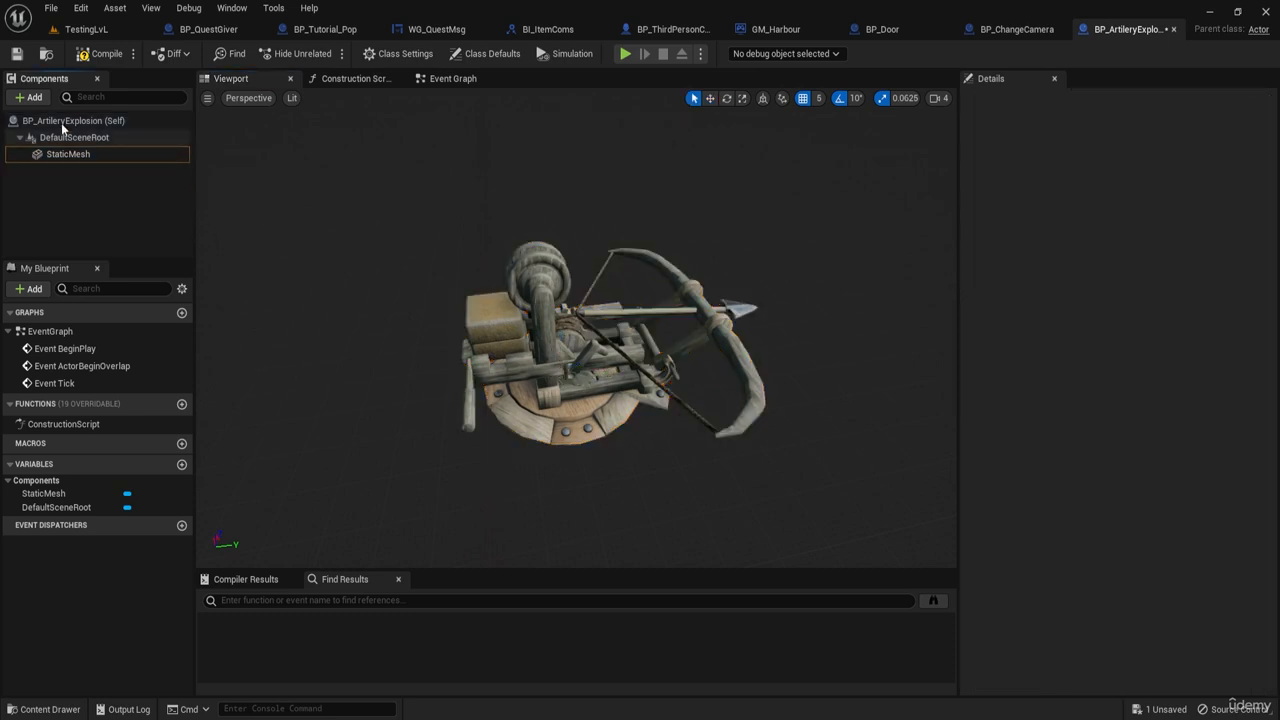
Step: Try a Niagara Particle System component with the SimpleExplosion system on the artillery blueprint
click(38, 99)
text(nia)
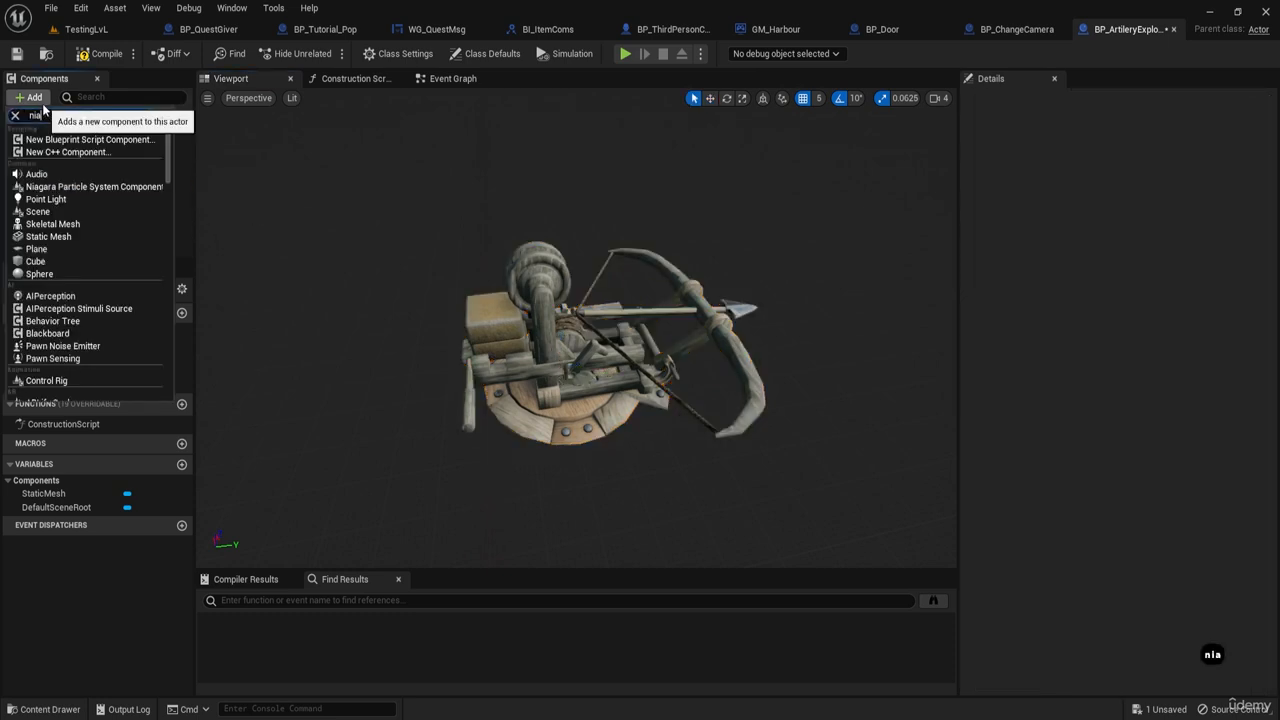
text(ga)
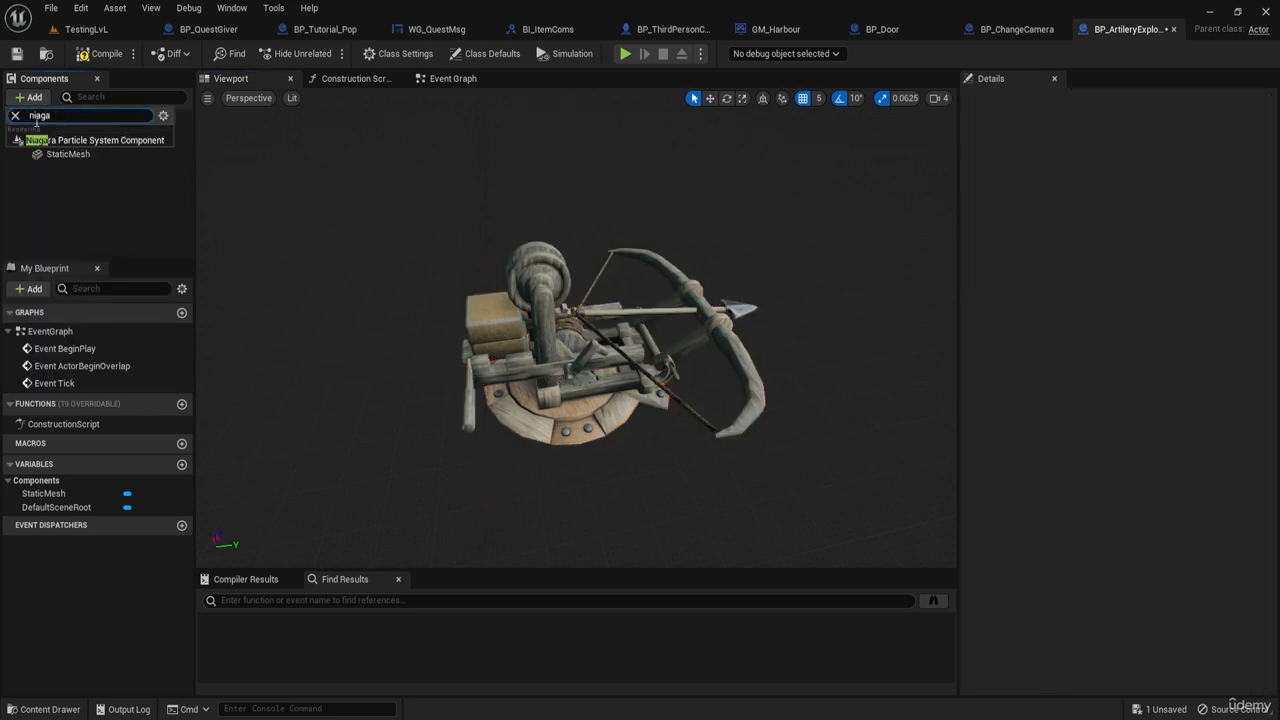
click(80, 140)
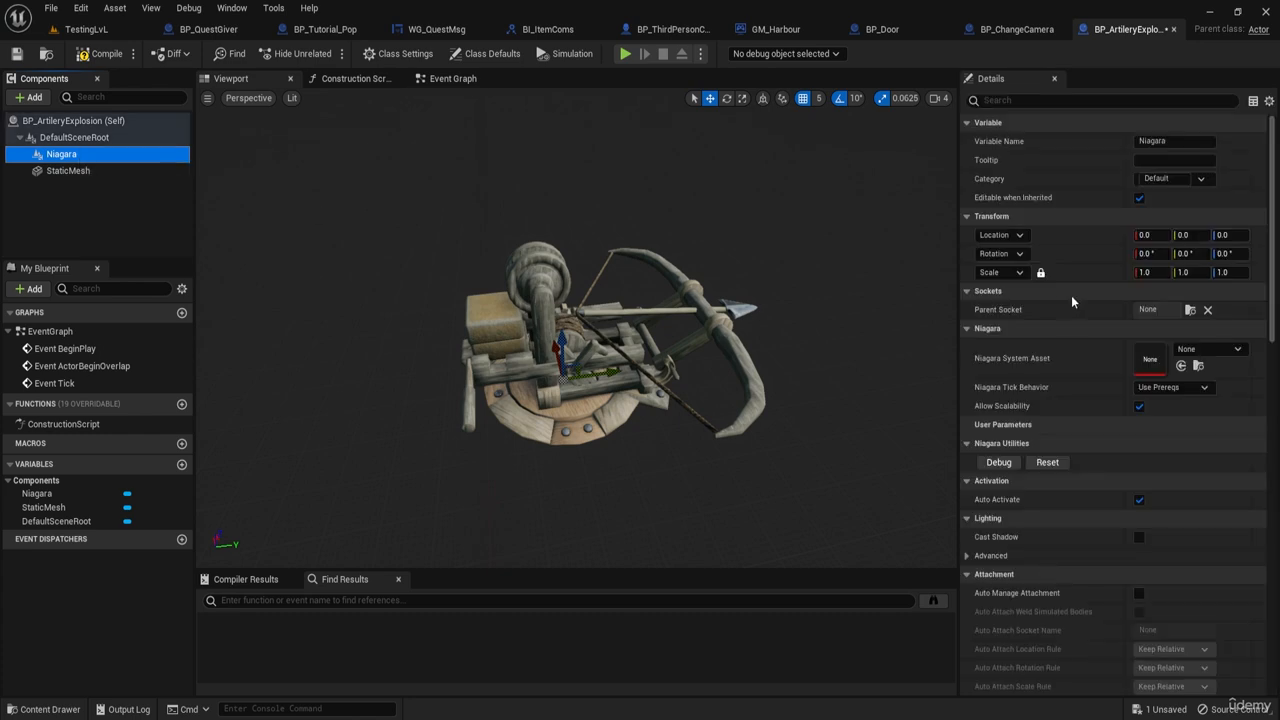
click(1200, 348)
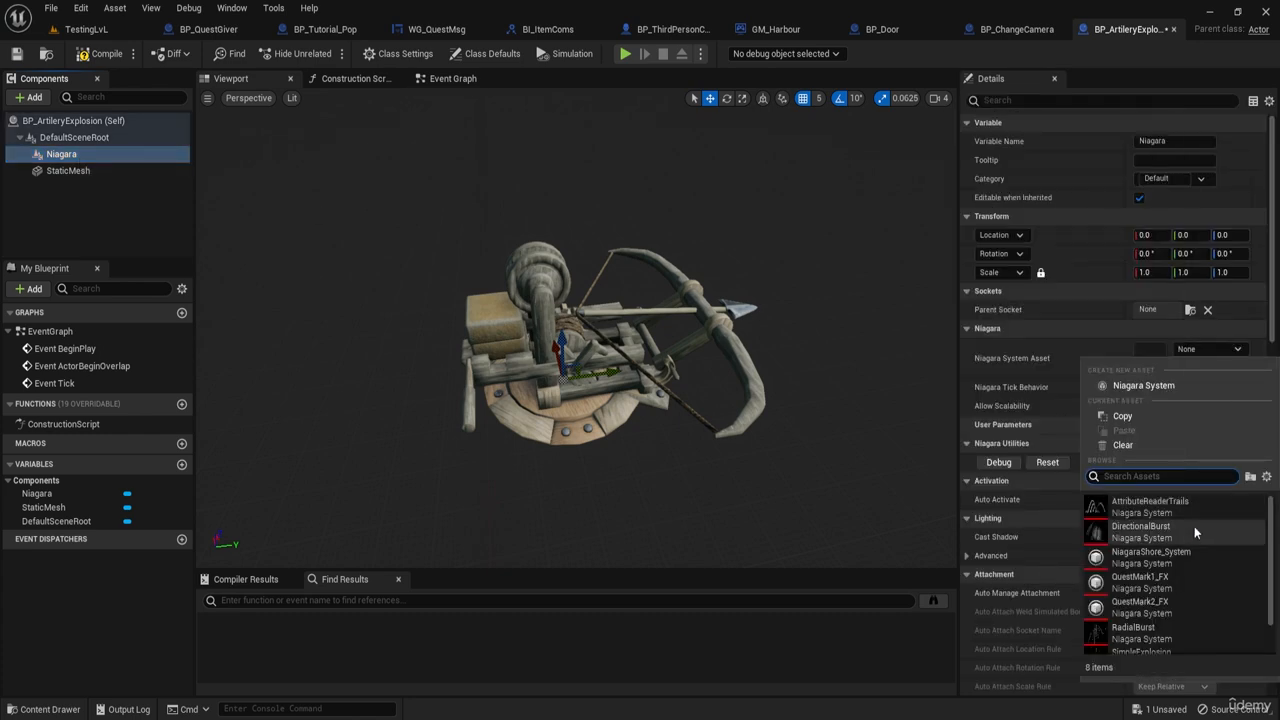
scroll(1195, 548, down, 1)
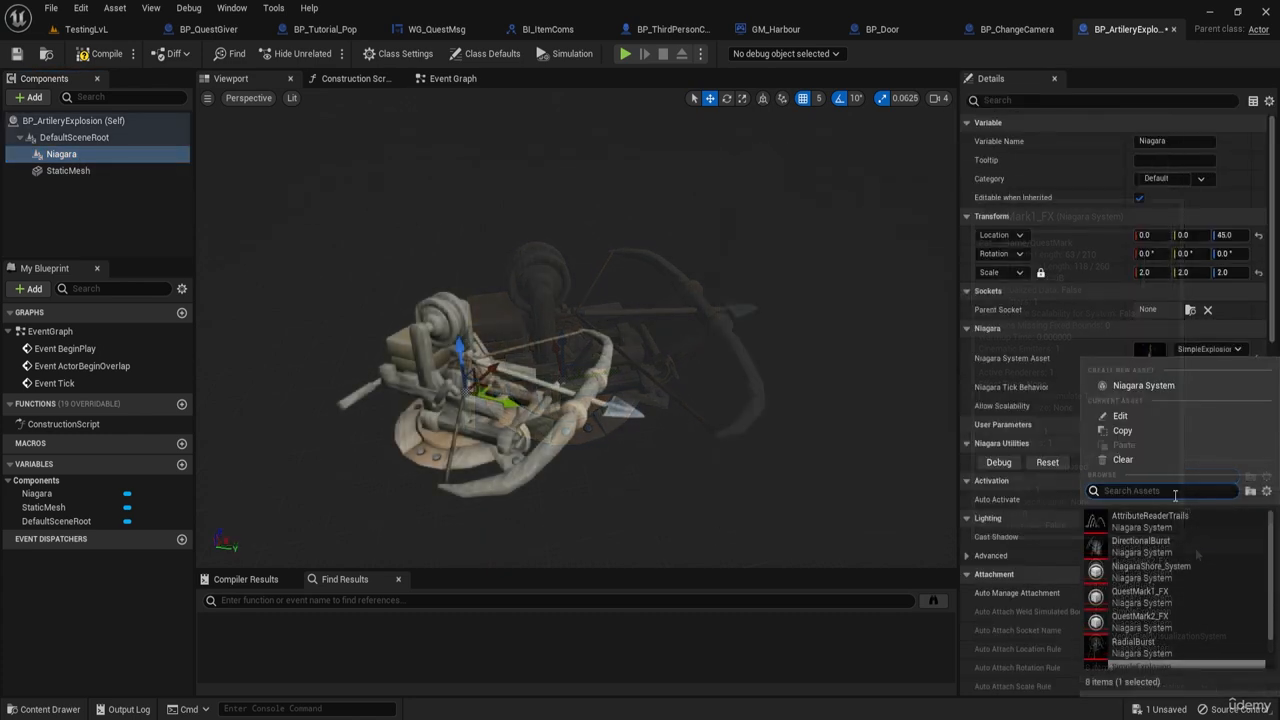
Step: Delete the Niagara component from the artillery blueprint
click(532, 248)
click(80, 154)
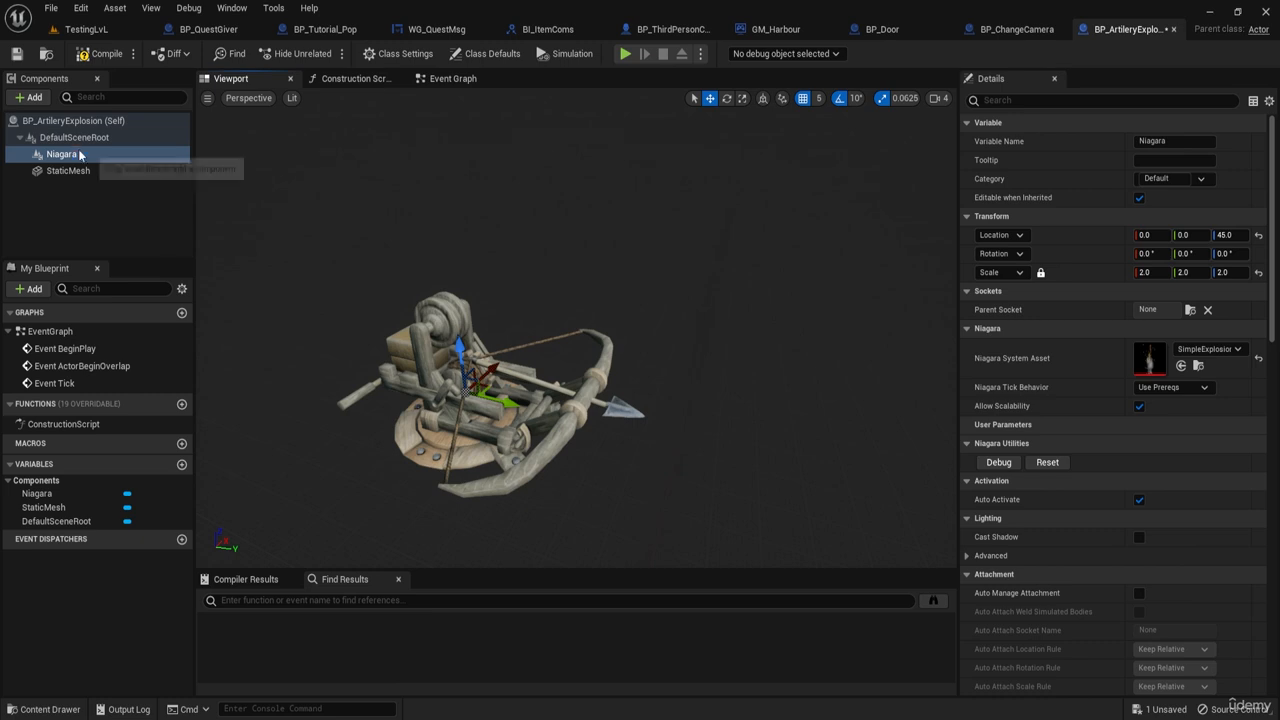
key(Delete)
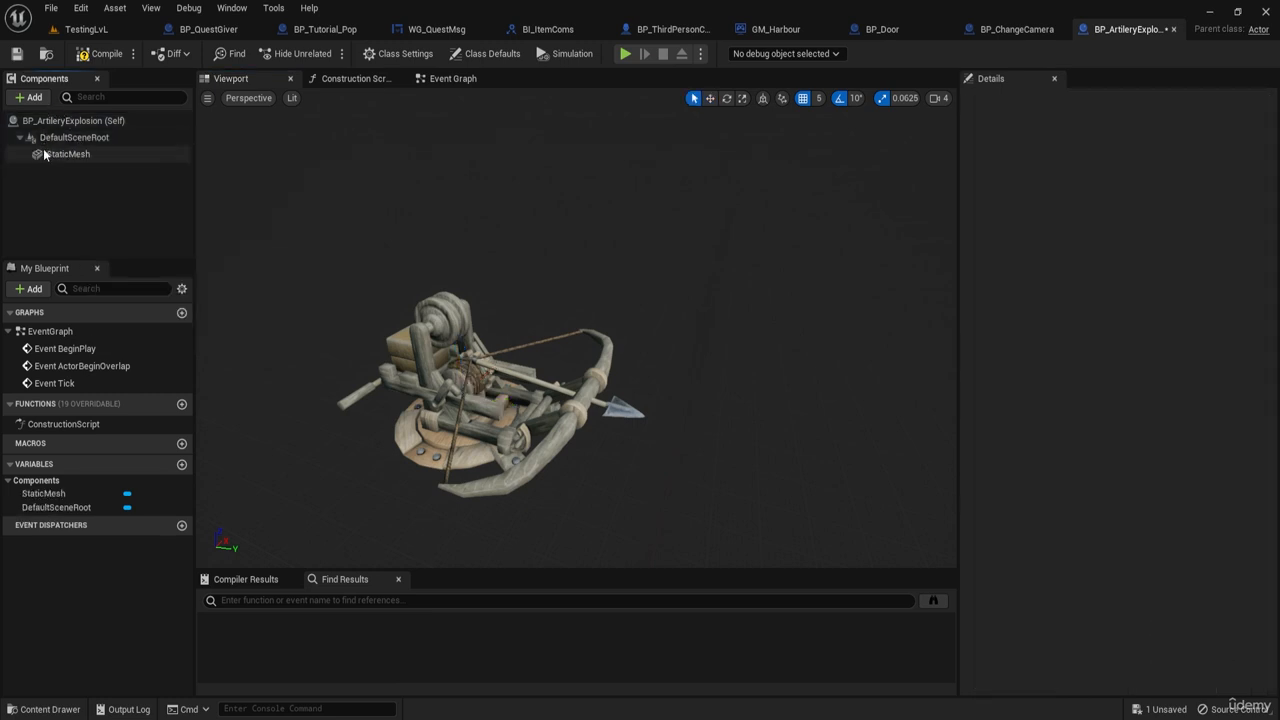
Step: Add a Cascade Particle System component under DefaultSceneRoot
click(74, 137)
click(33, 98)
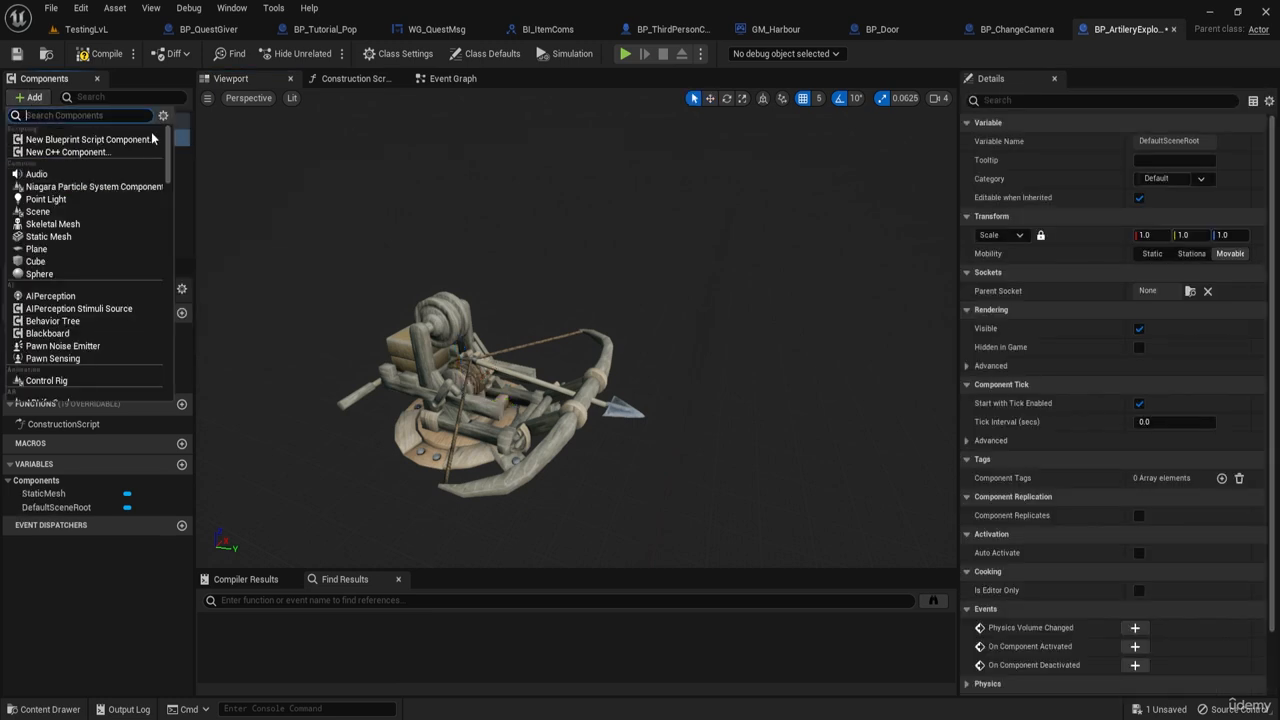
text(casca)
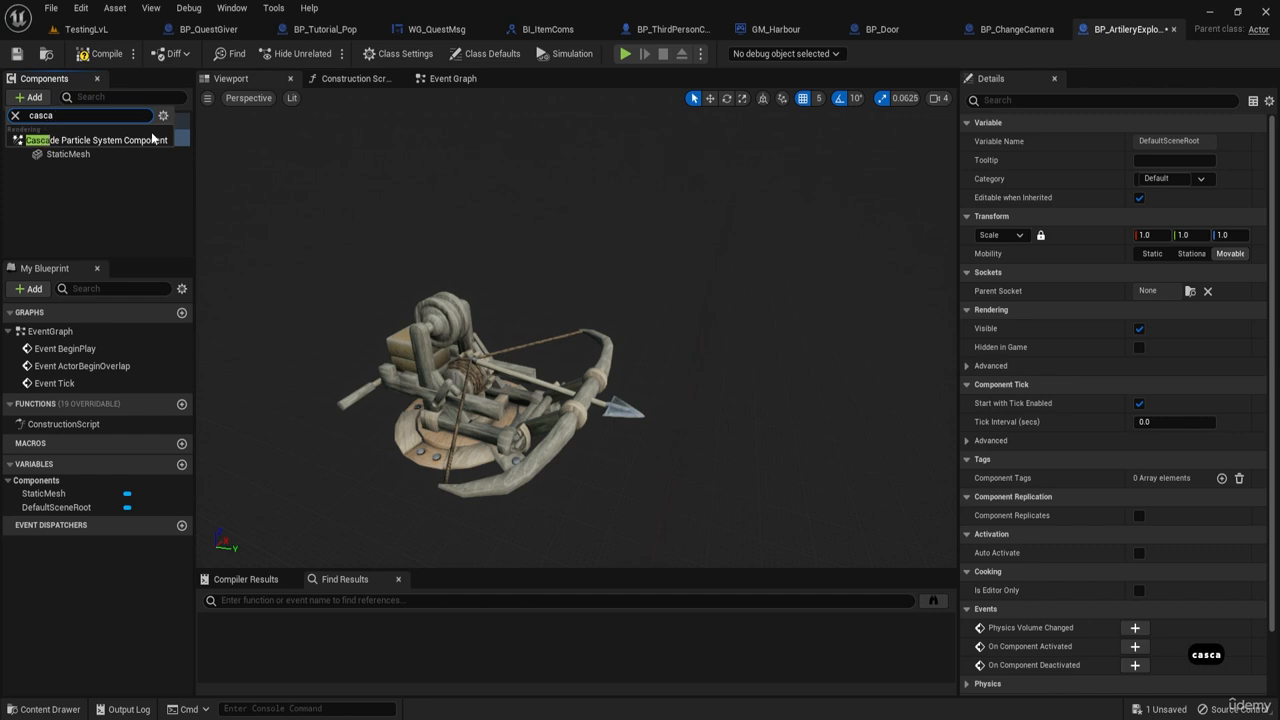
click(150, 140)
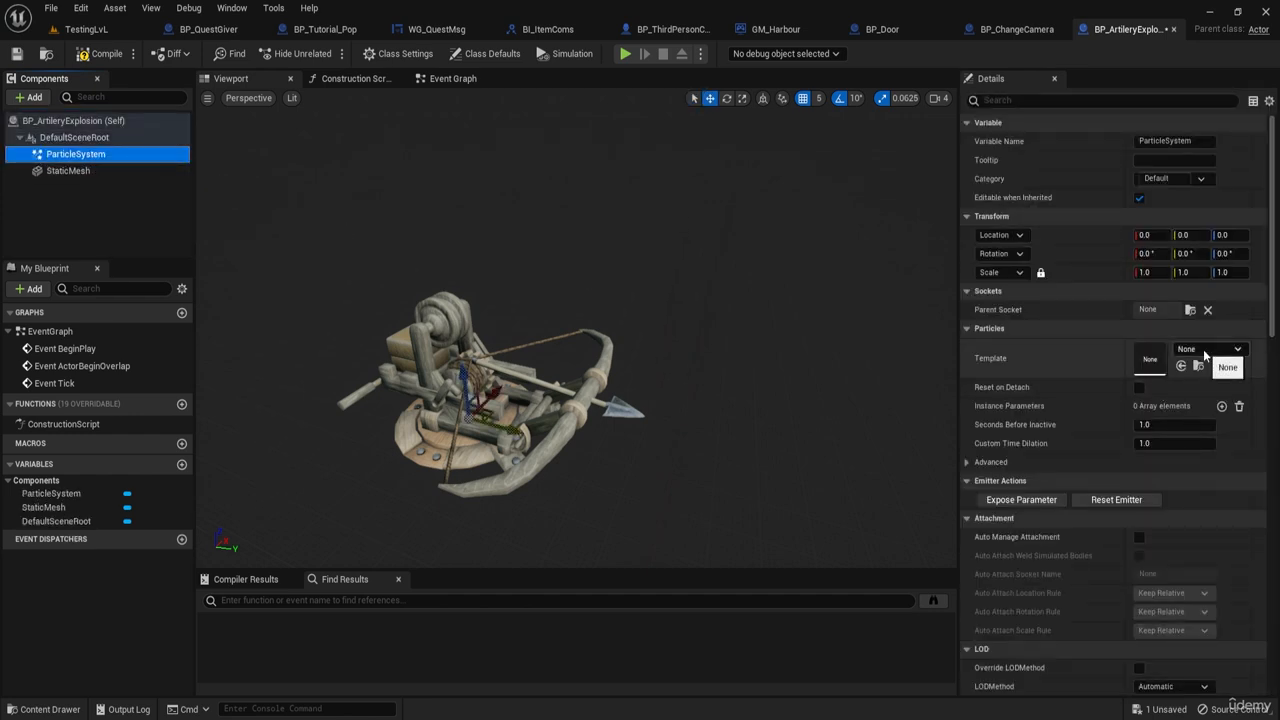
Step: Look for an explosion effect for the particle component by searching the ParagonGideon content folder for "meteor"
click(1205, 352)
scroll(1181, 522, down, 3)
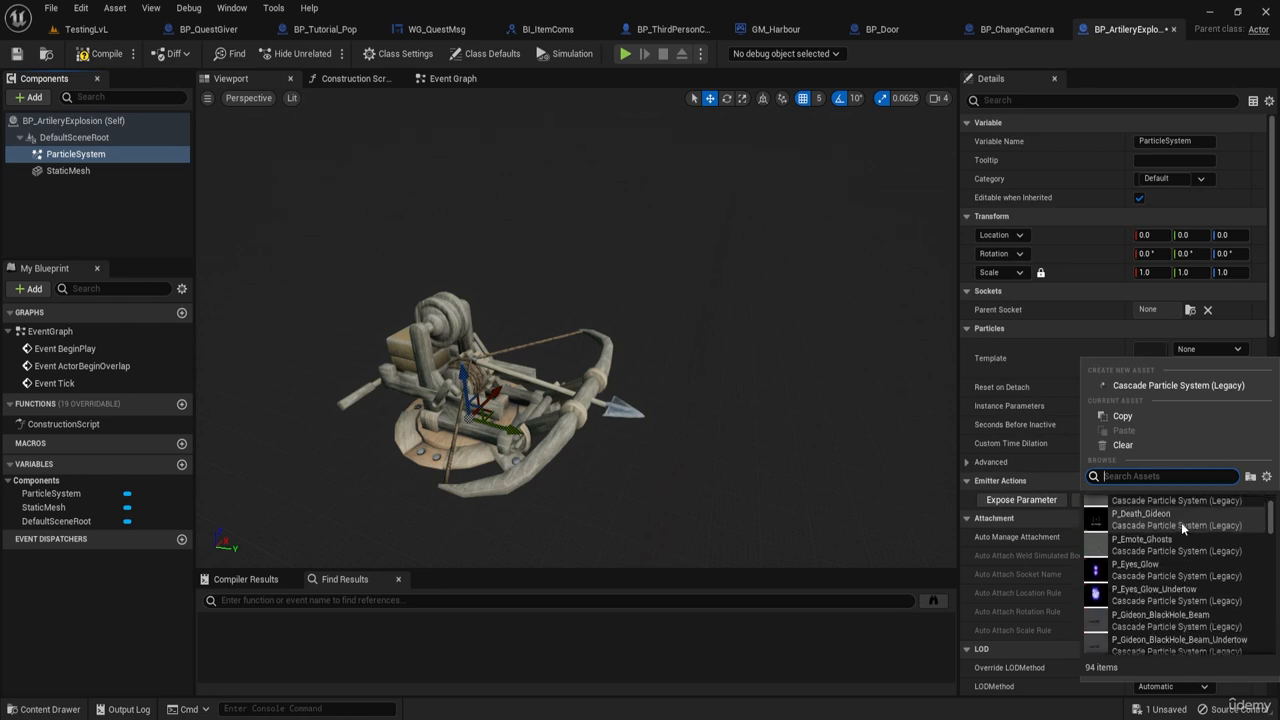
scroll(1181, 522, down, 3)
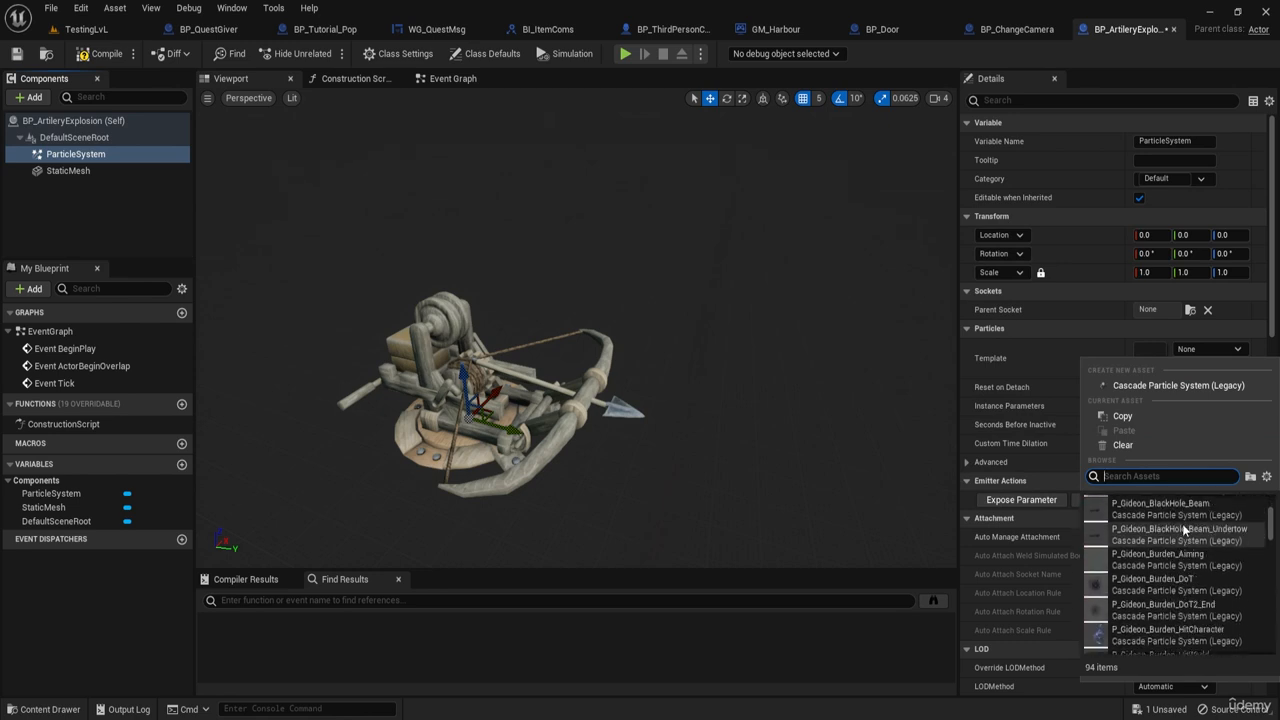
click(44, 709)
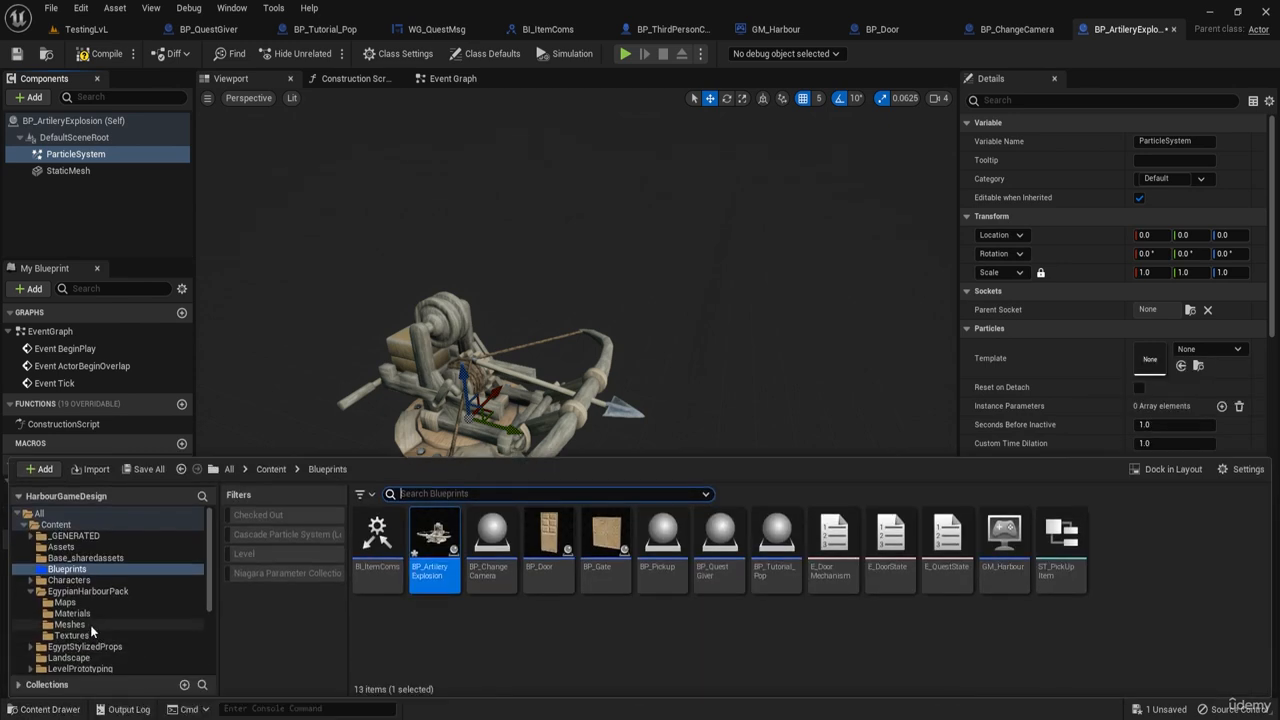
scroll(116, 625, down, 3)
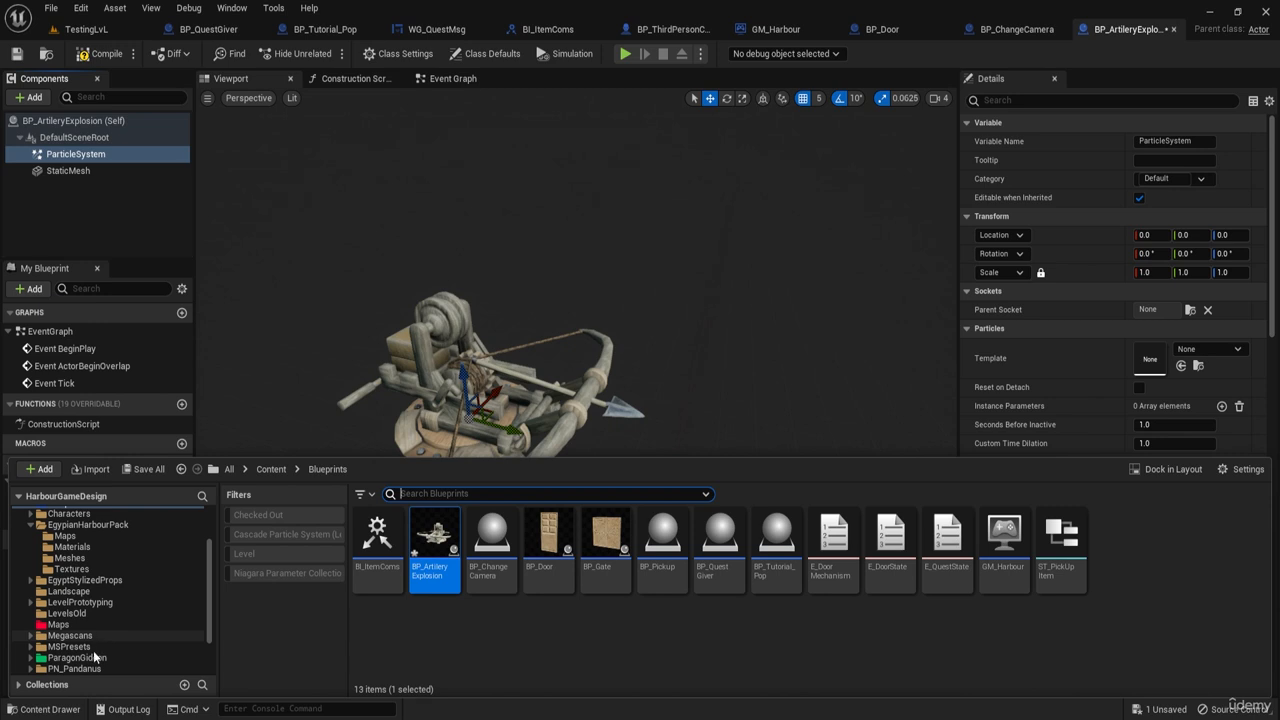
scroll(94, 601, down, 2)
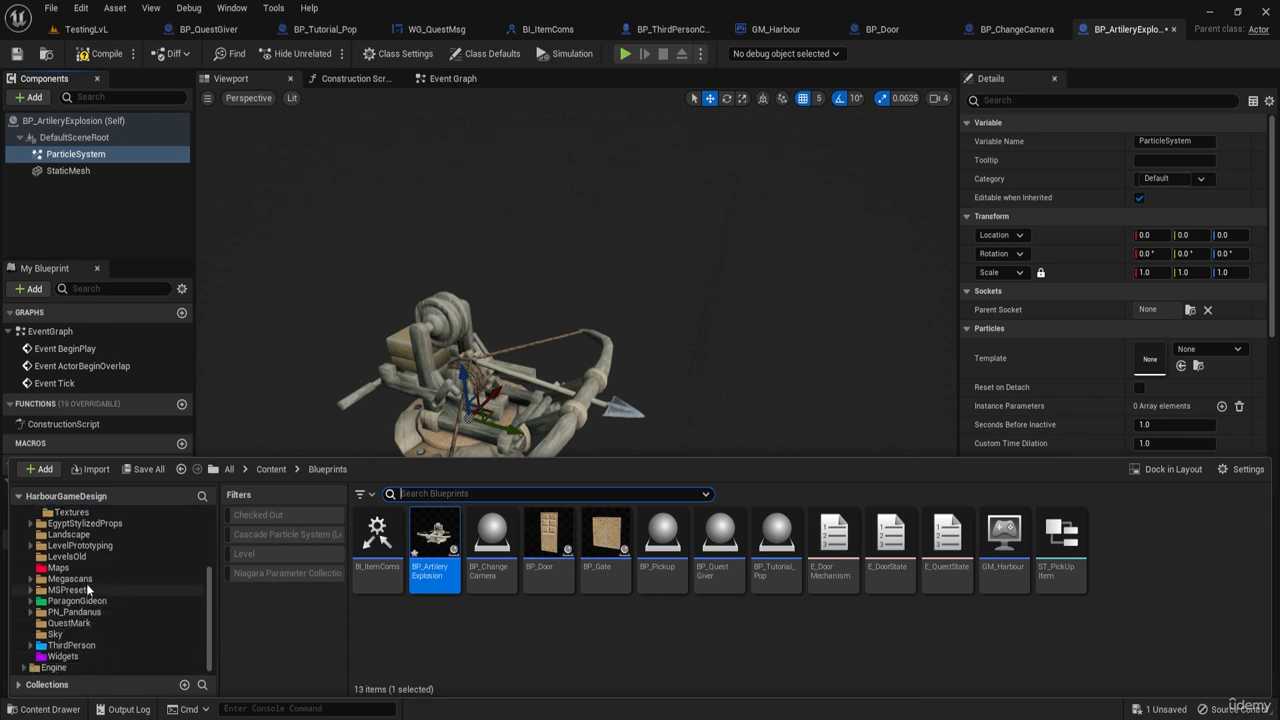
click(75, 601)
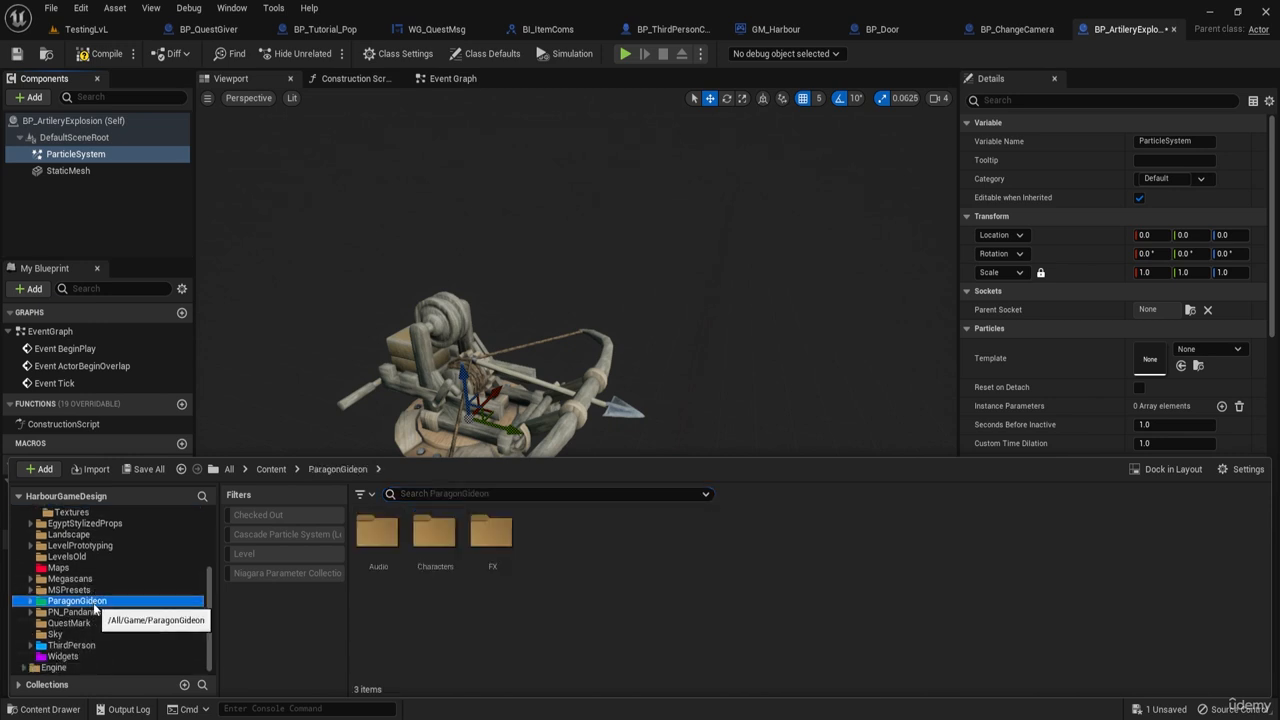
click(431, 494)
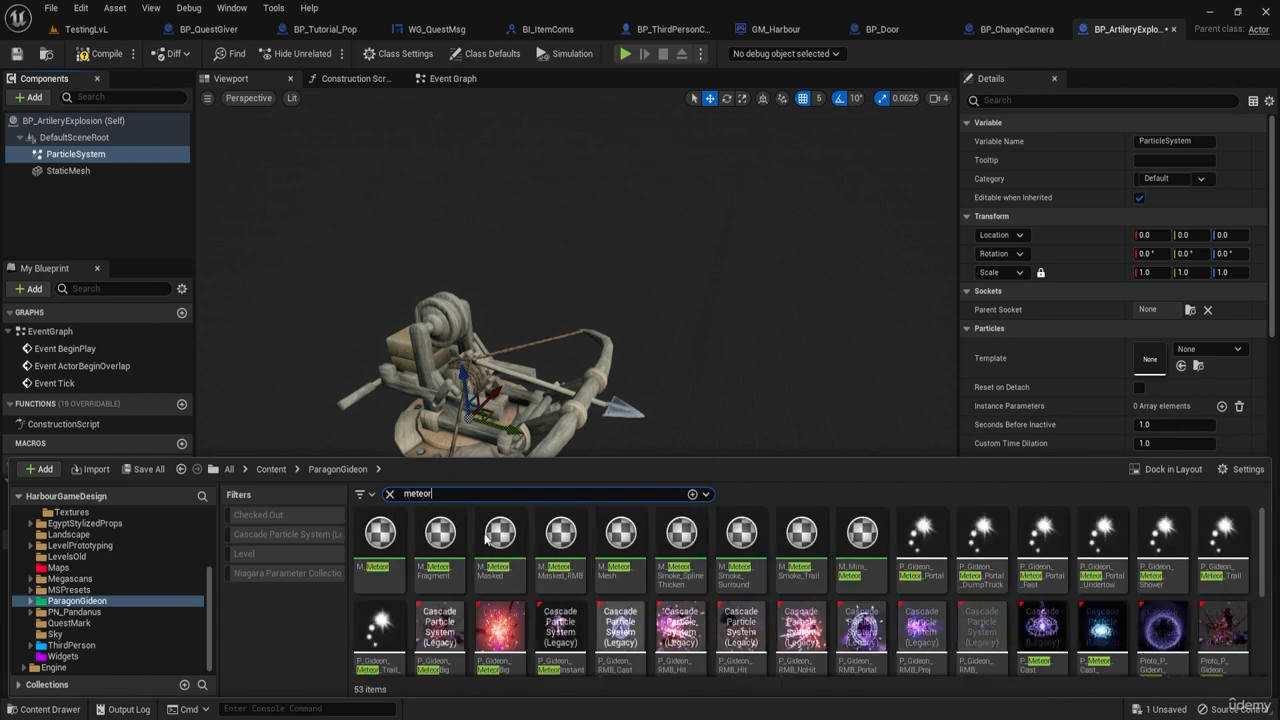
Step: Assign P_Gideon_MeteorBigImpact_Undertow as the ParticleSystem component's template
scroll(500, 570, down, 1)
click(503, 573)
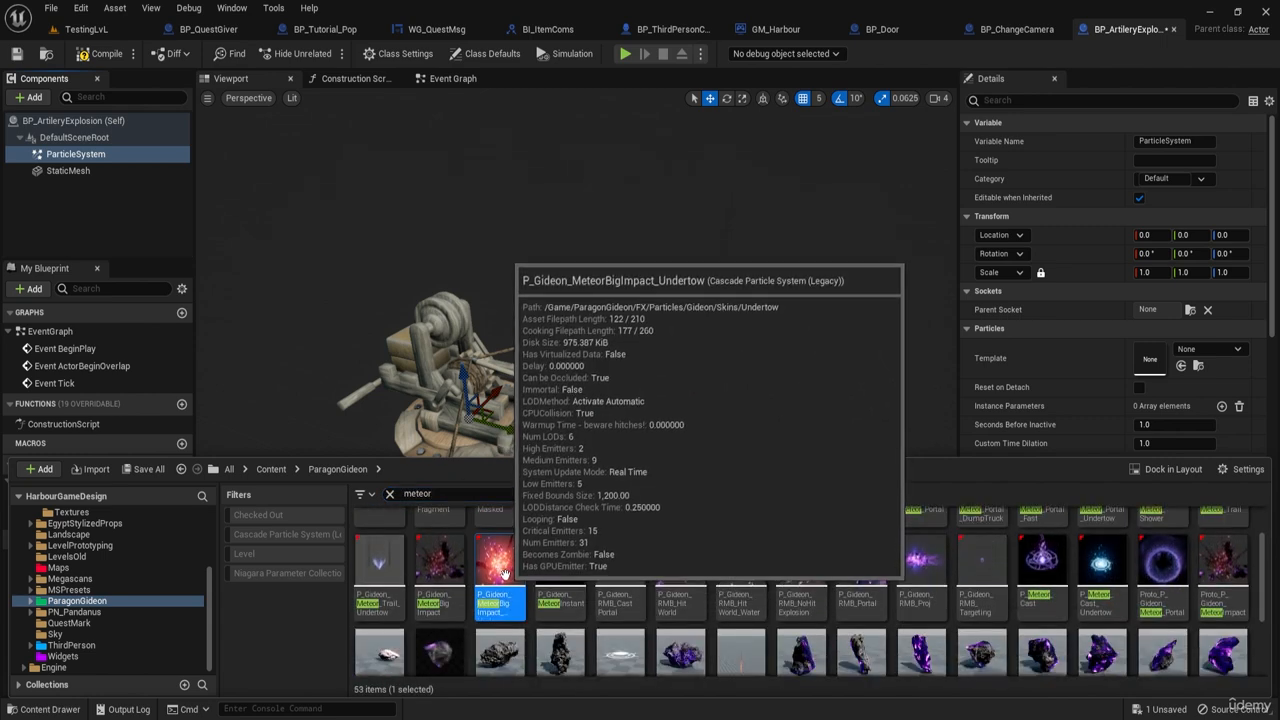
drag(503, 573, 1157, 362)
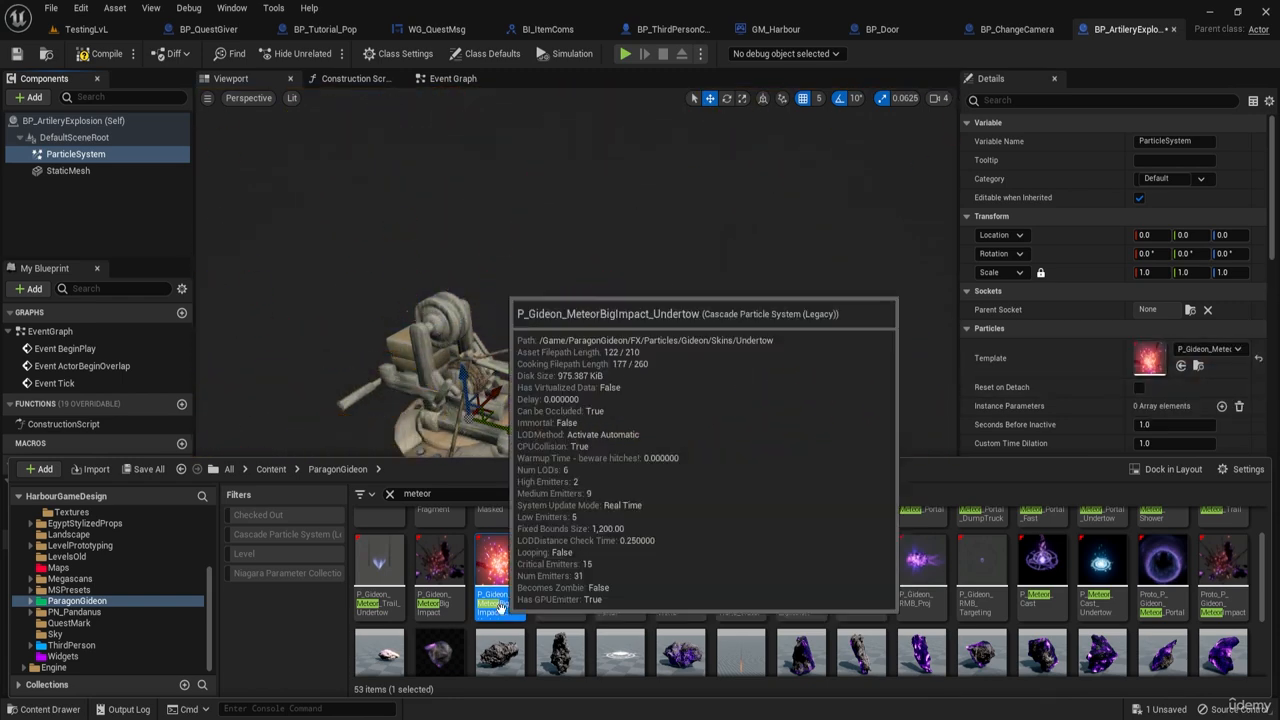
click(688, 357)
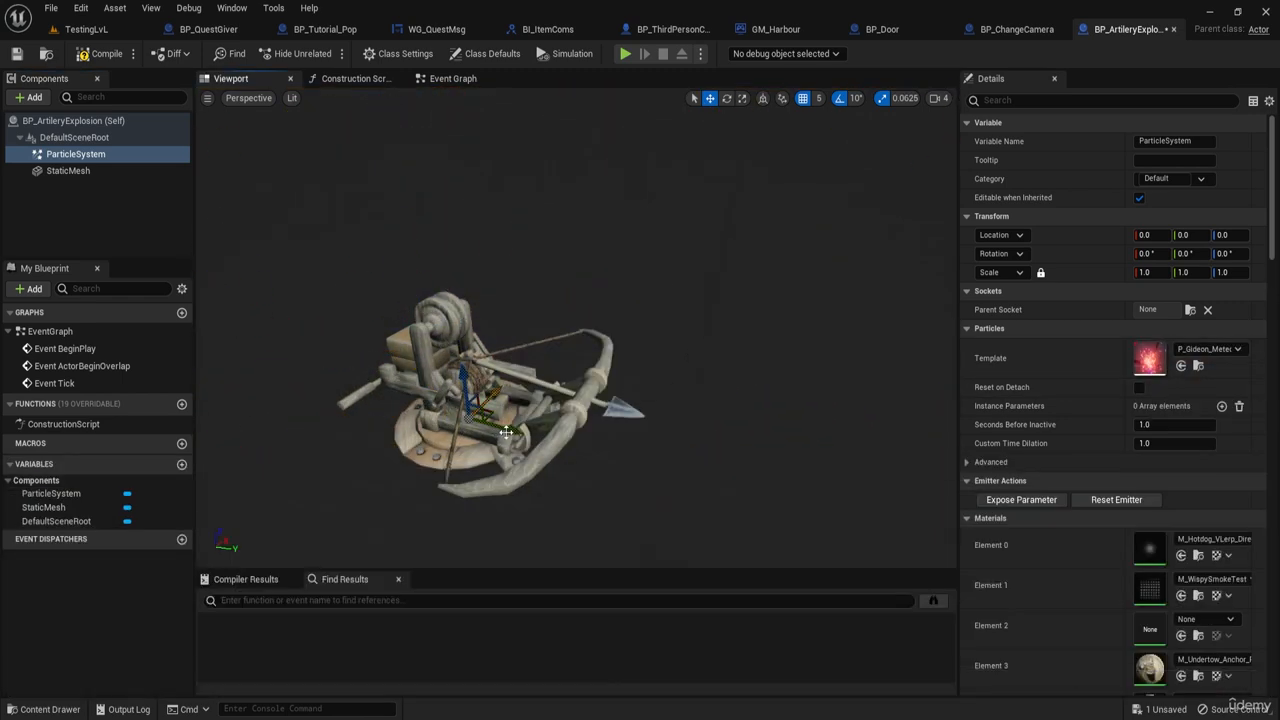
Step: Move the ParticleSystem component up into the artillery mesh, to location X -5, Y 0, Z 95
drag(493, 394, 521, 438)
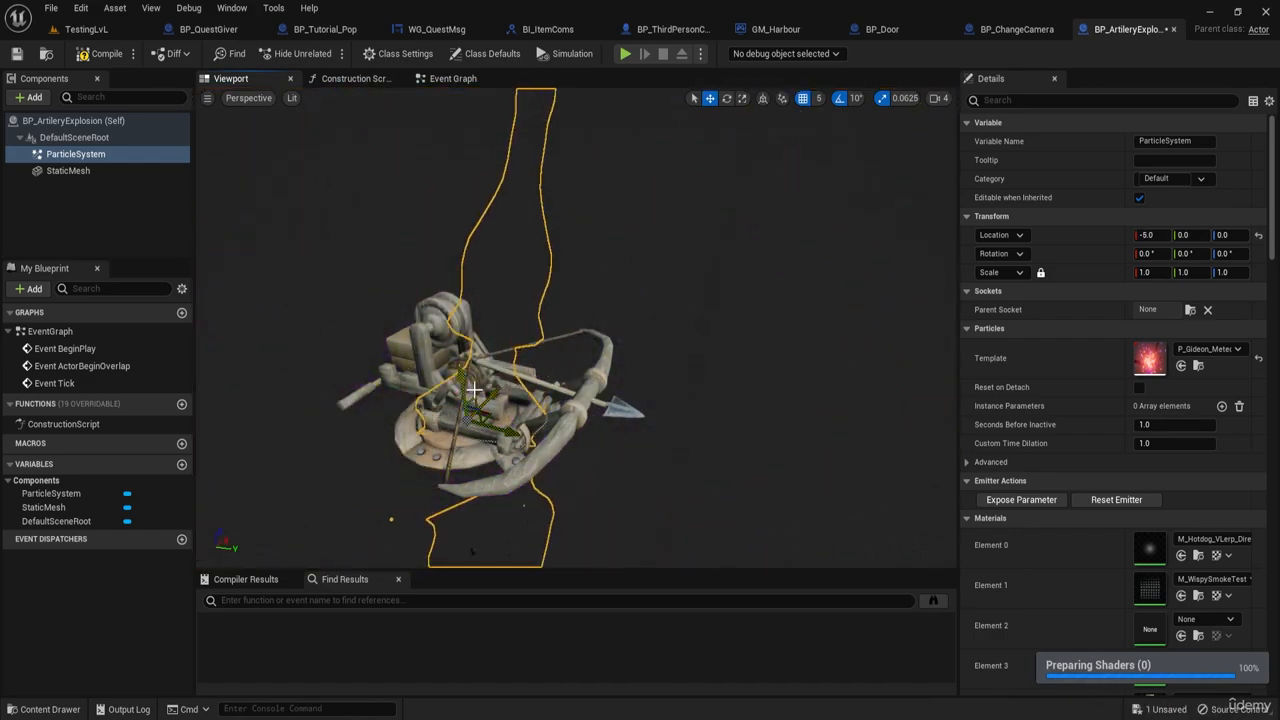
drag(467, 380, 470, 304)
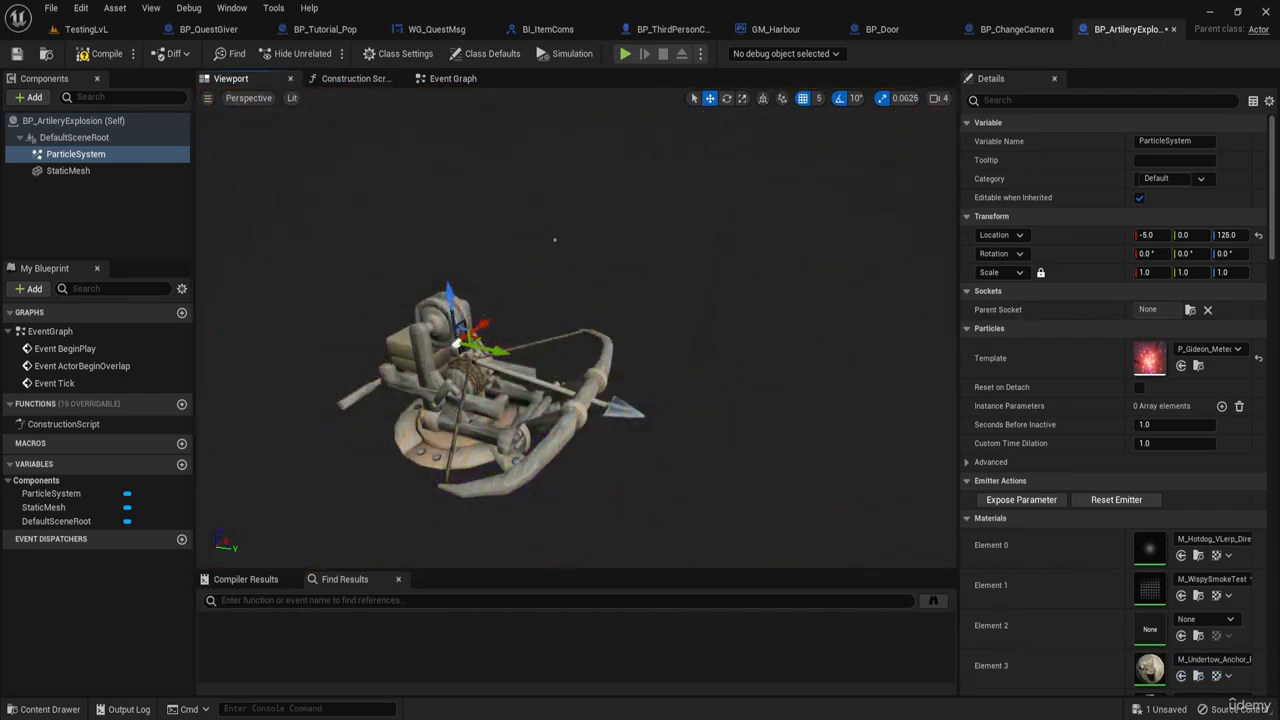
key(s)
key(d)
right_drag(666, 322, 610, 334)
key(w)
key(w)
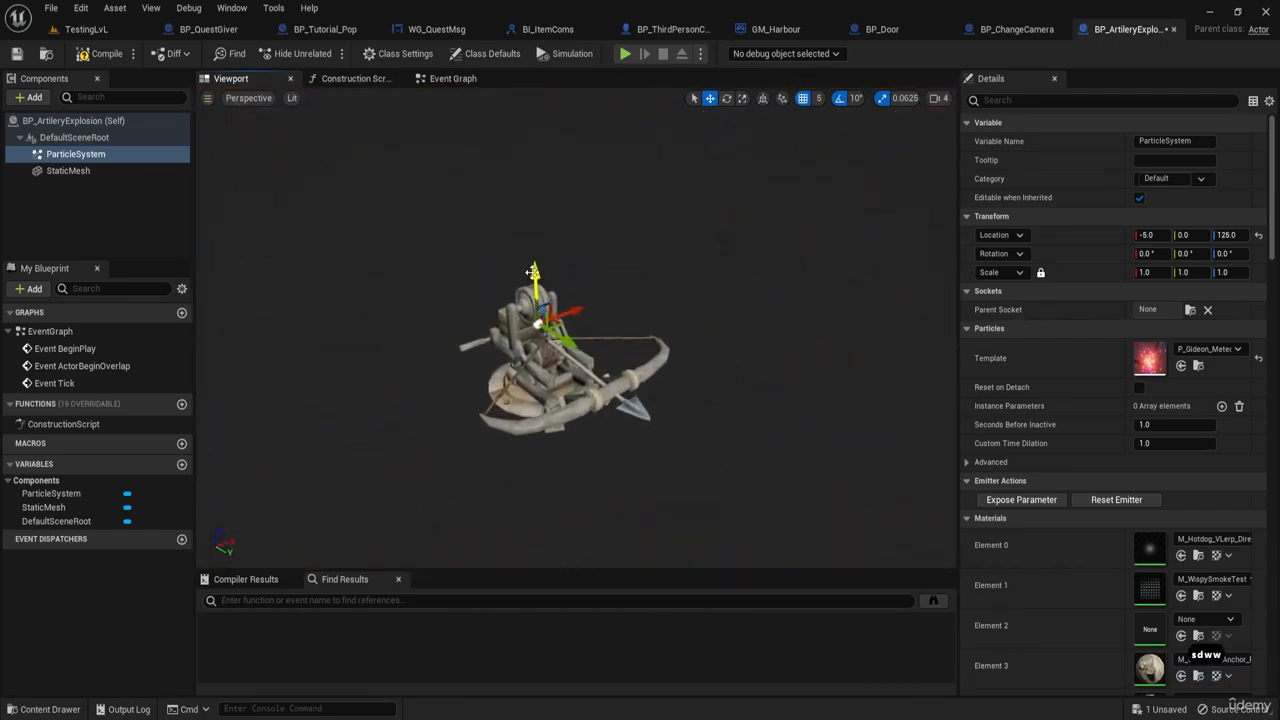
drag(533, 271, 534, 288)
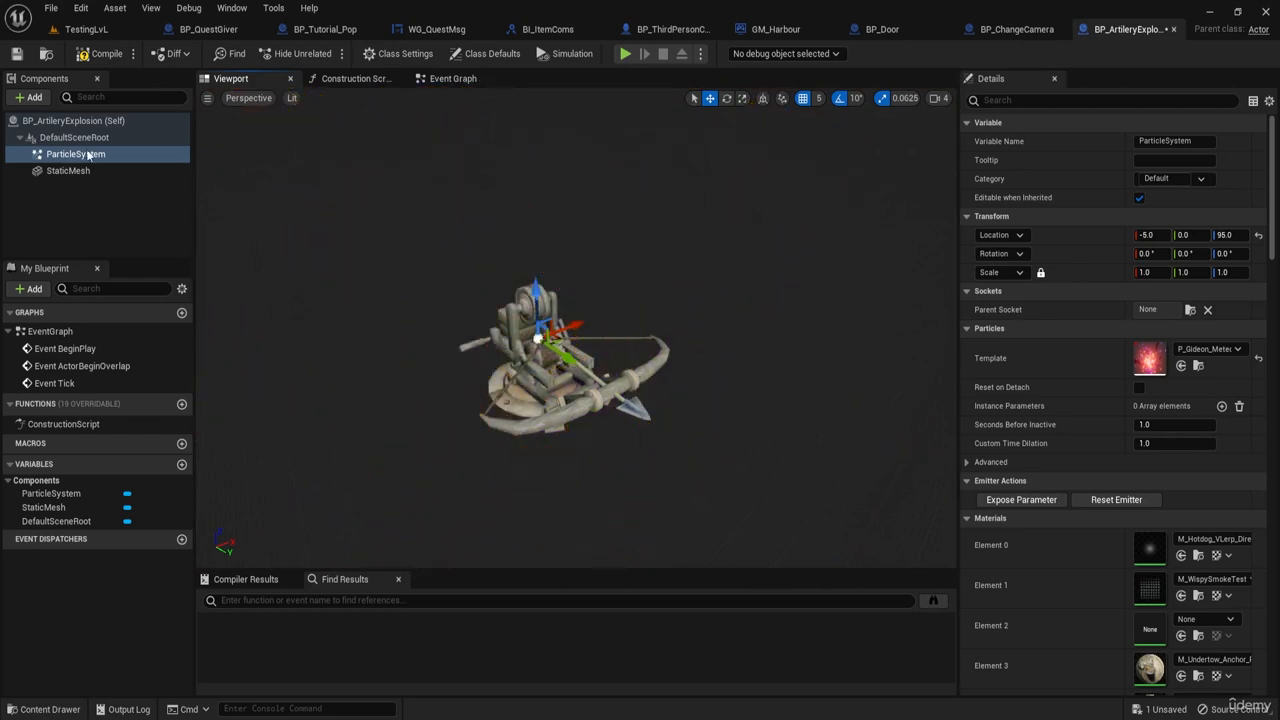
Step: Find the ParticleSystem component's activation settings by filtering its details for "auto" and turn off Auto Activate
scroll(1044, 404, down, 1)
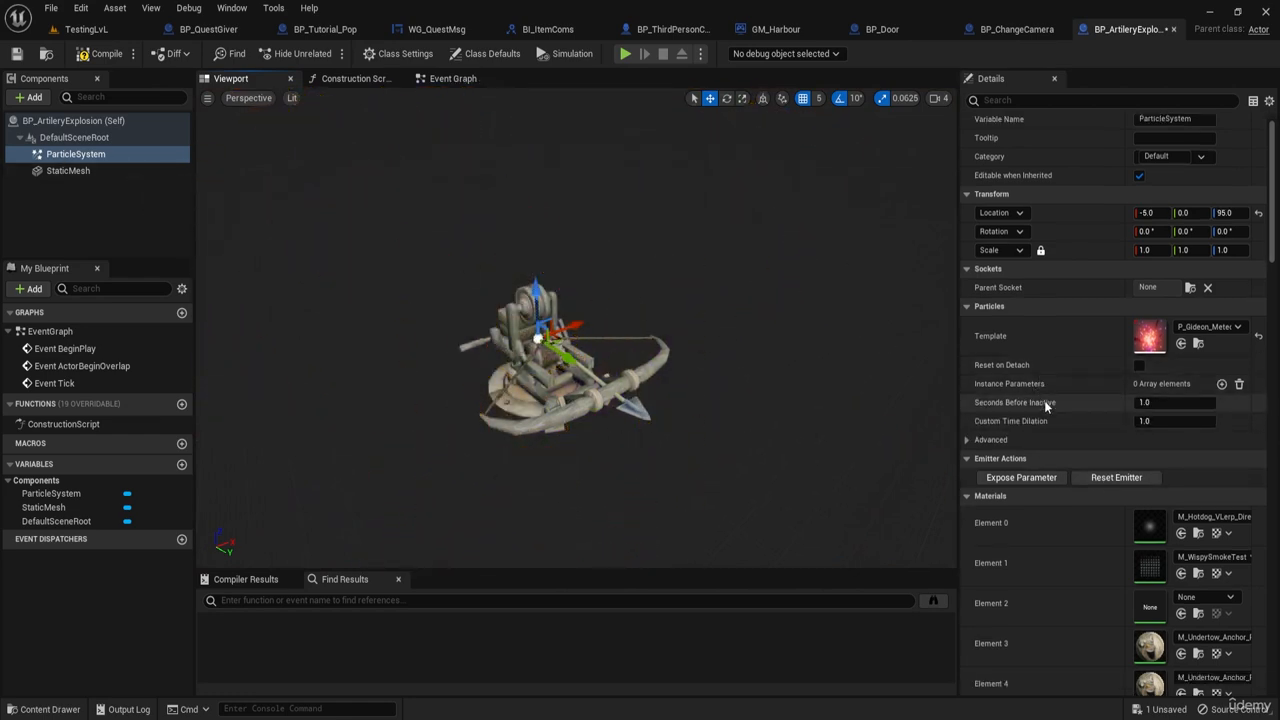
scroll(1044, 400, down, 3)
click(967, 374)
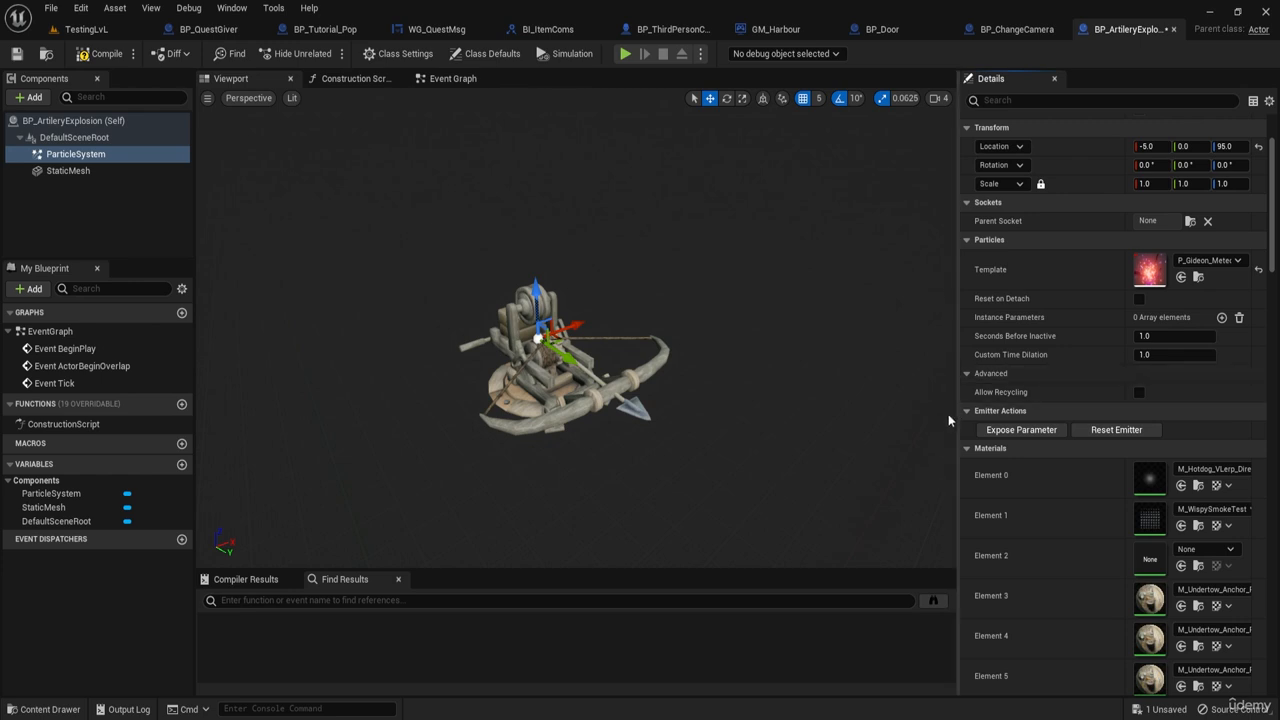
scroll(1046, 490, down, 1)
scroll(1046, 490, up, 5)
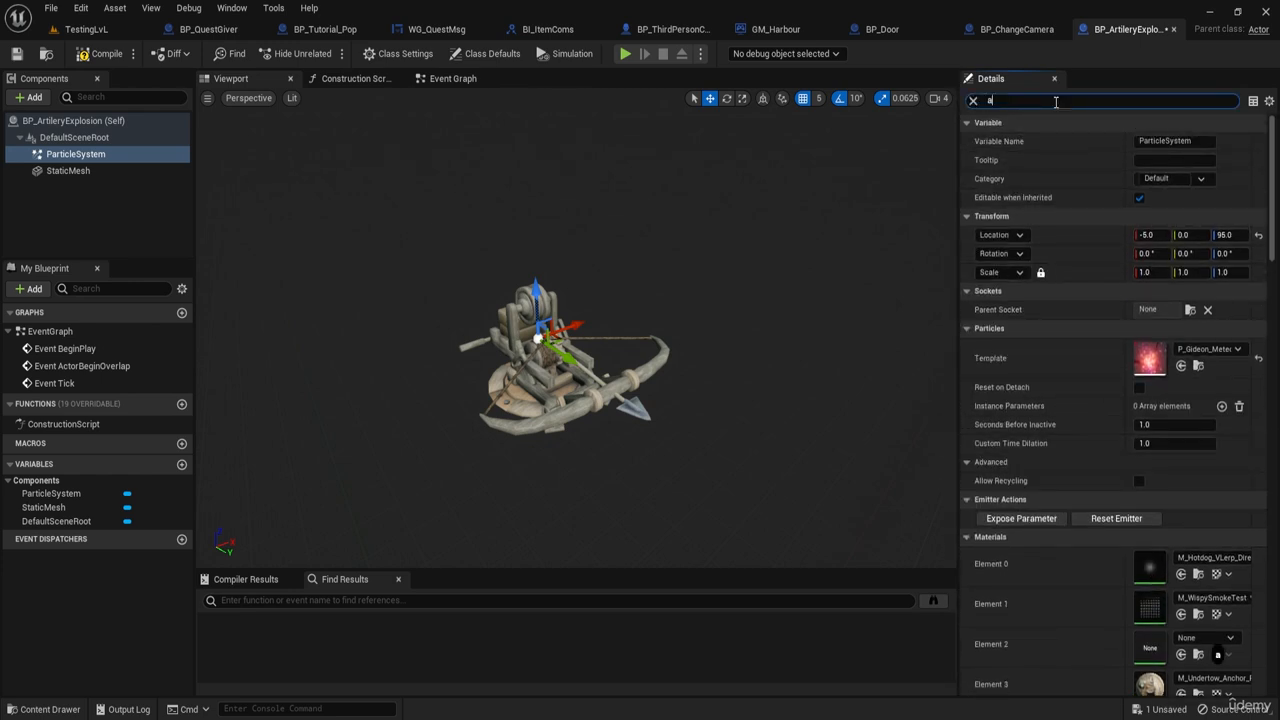
text(uto)
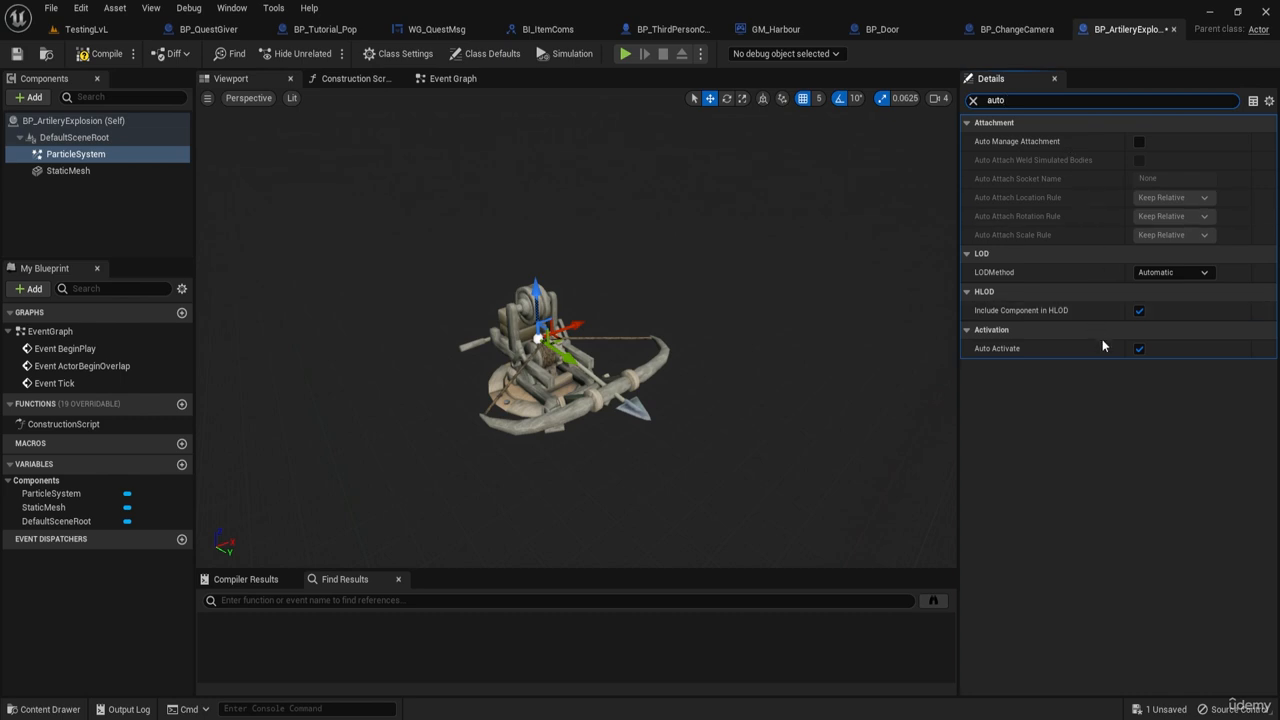
click(1139, 348)
click(452, 79)
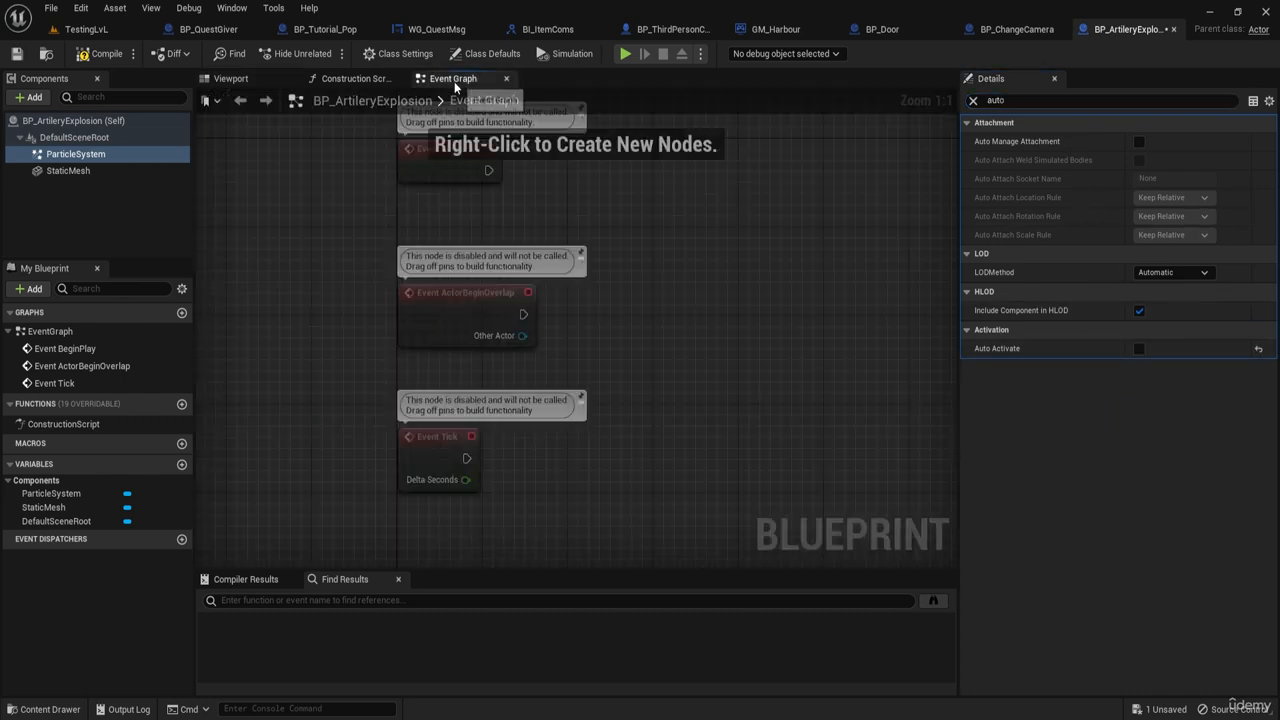
click(232, 80)
click(30, 97)
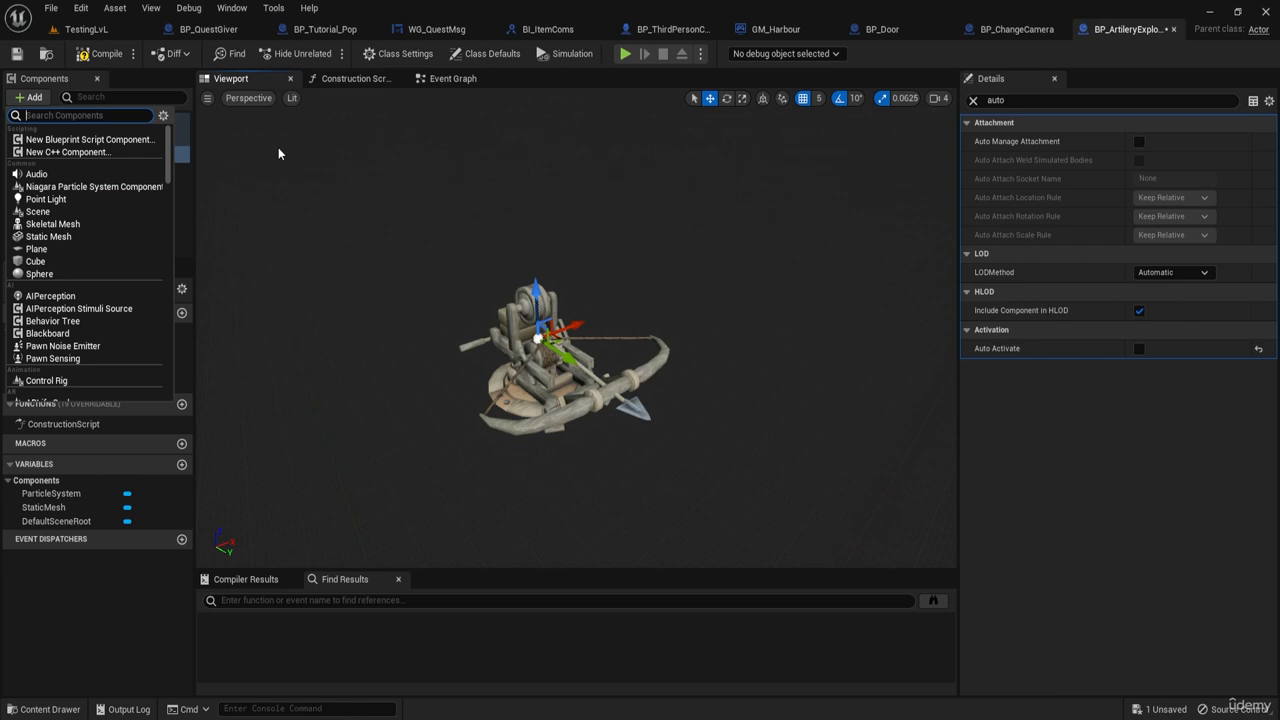
text(co)
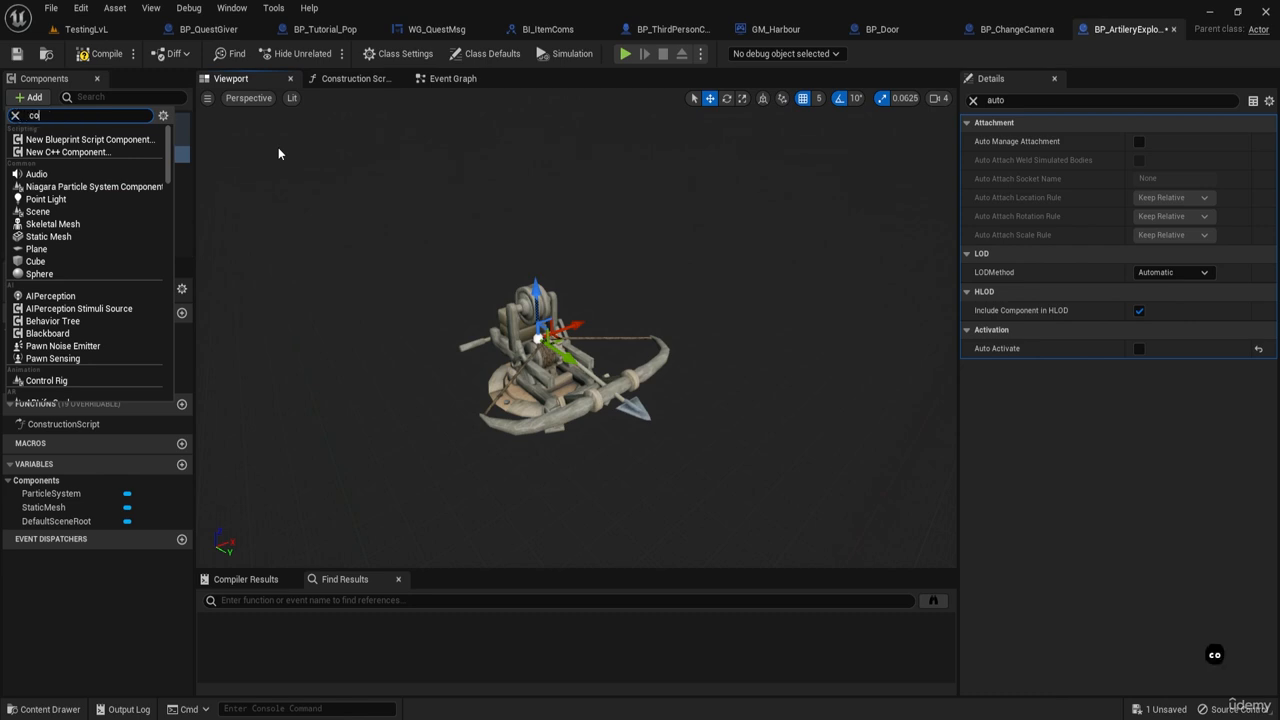
key(BackSpace)
key(BackSpace)
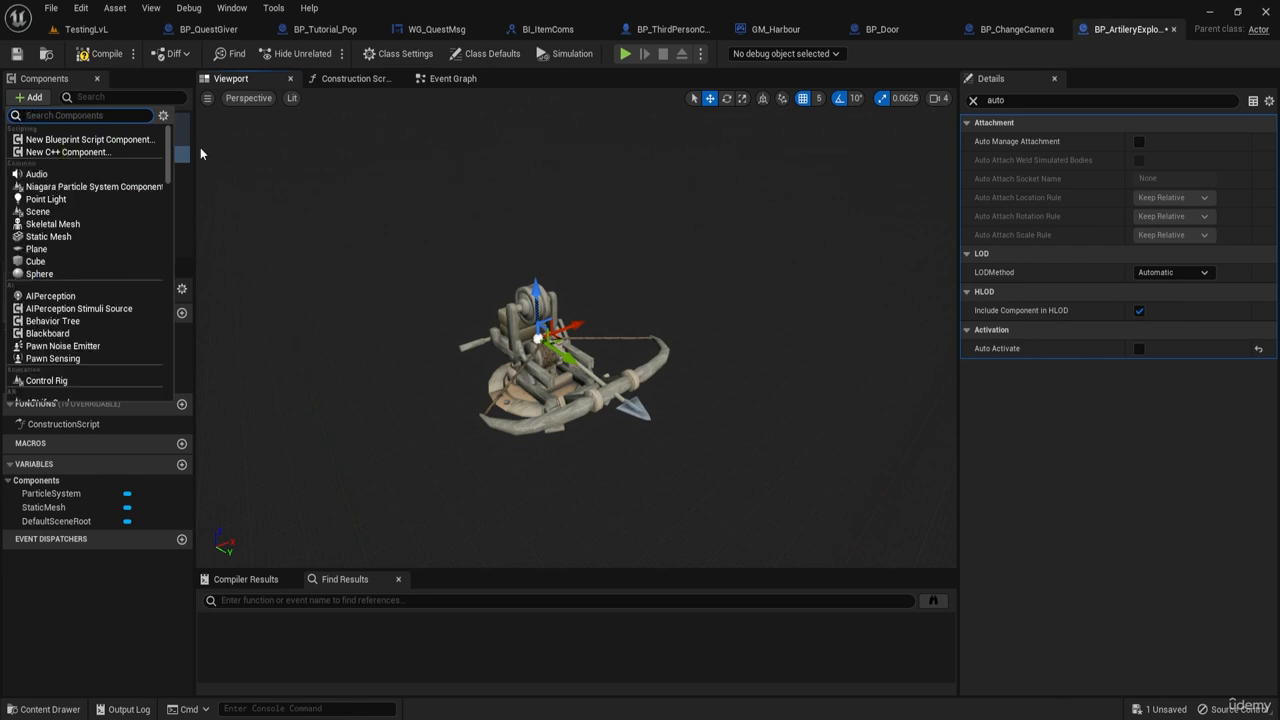
text(wid)
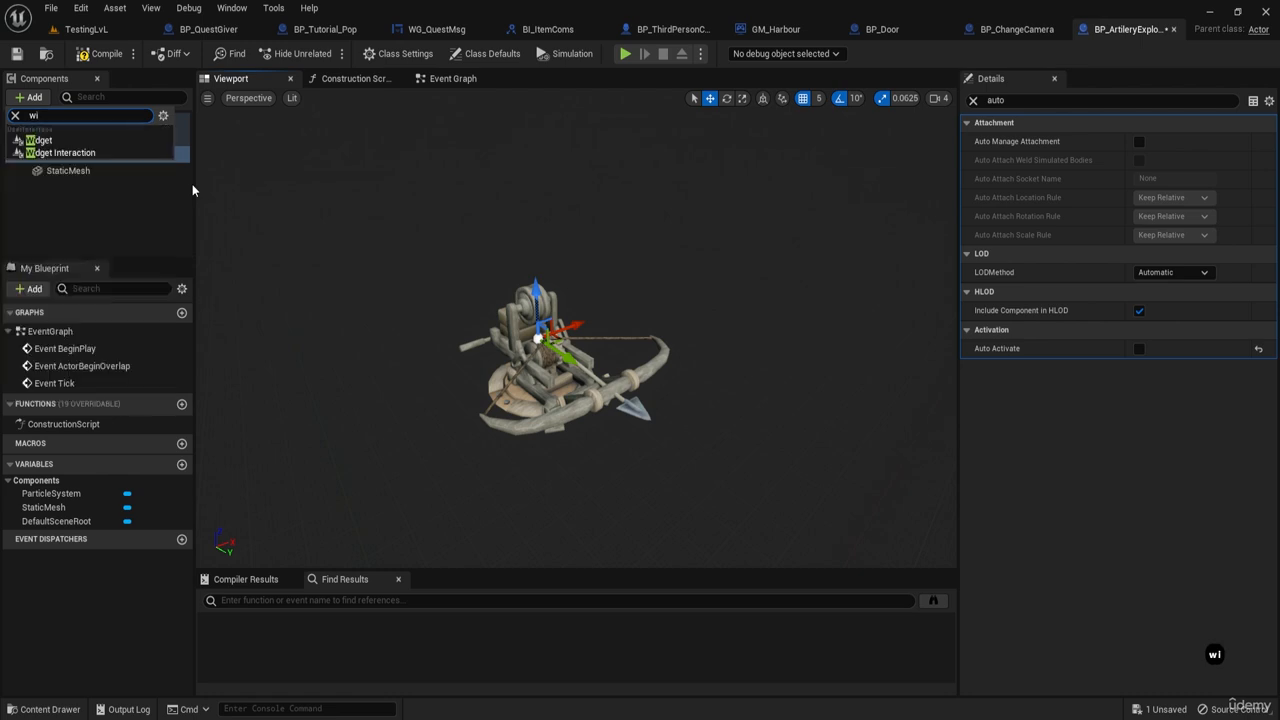
click(220, 155)
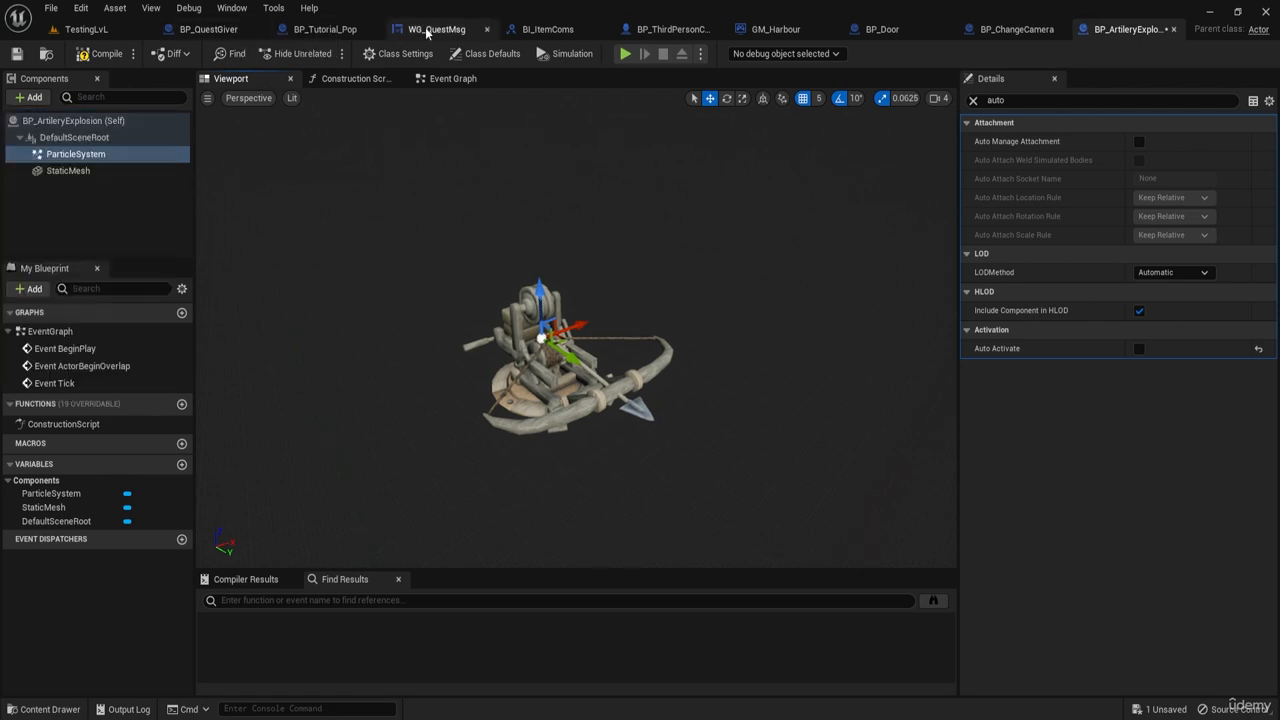
Step: Copy the Widget component from the cone pickup's BP_Pickup blueprint and paste it into BP_ArtileryExplosion under DefaultSceneRoot
click(86, 29)
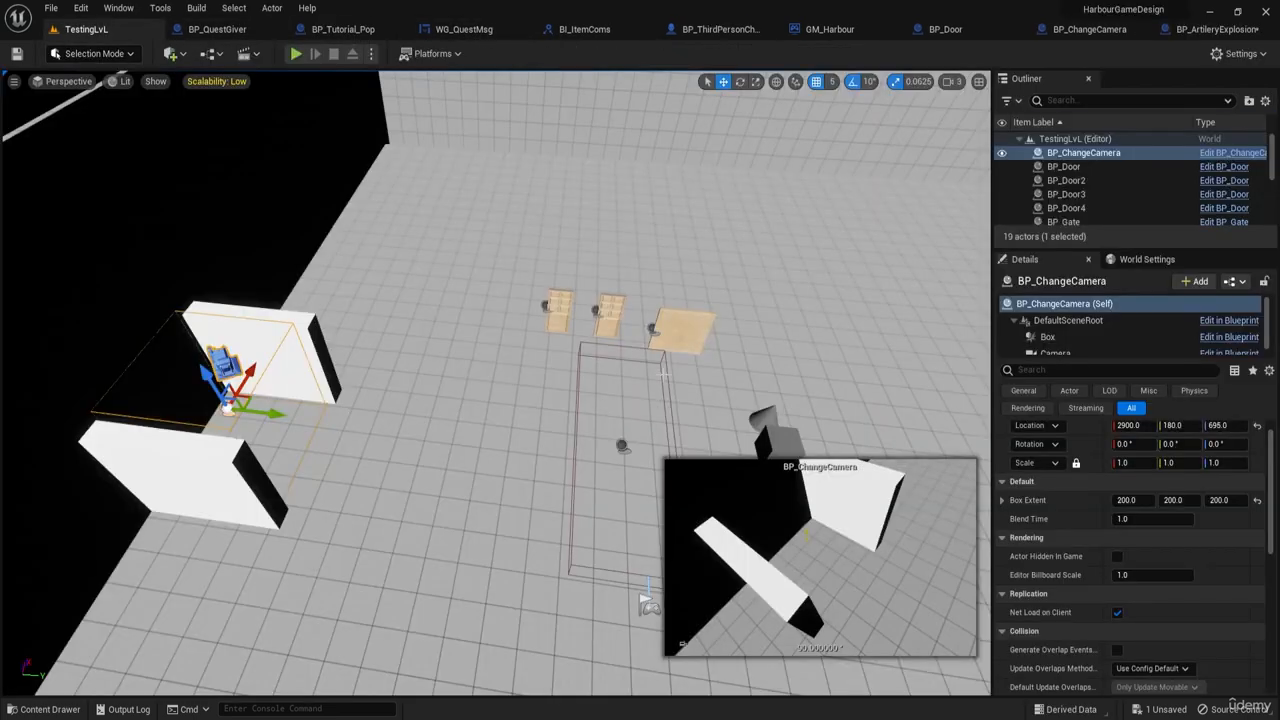
click(760, 421)
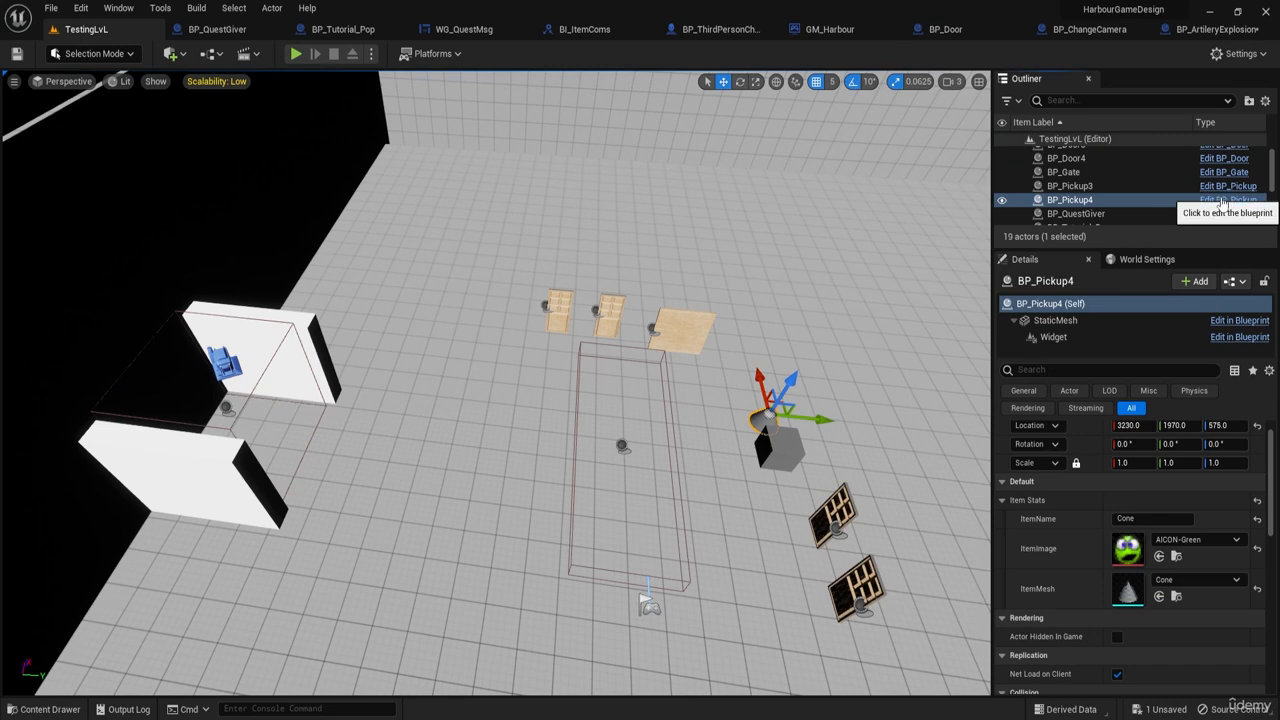
key(ctrl+e)
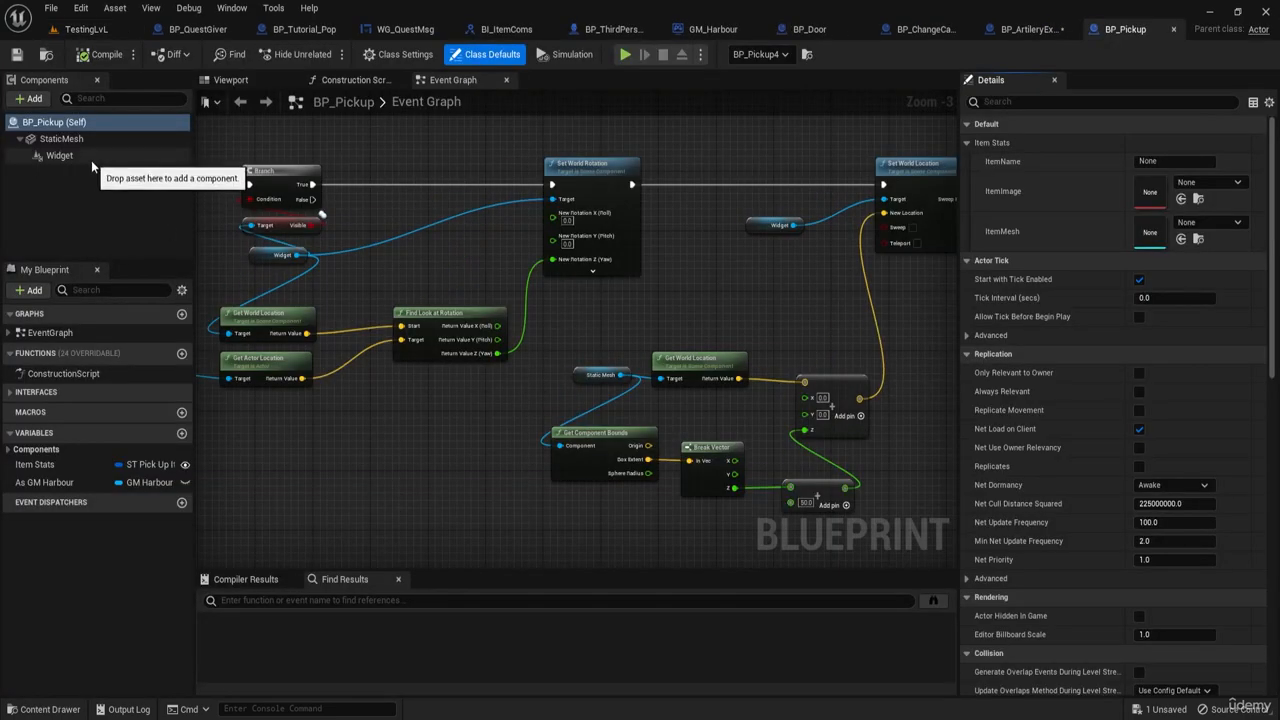
click(91, 157)
click(1035, 29)
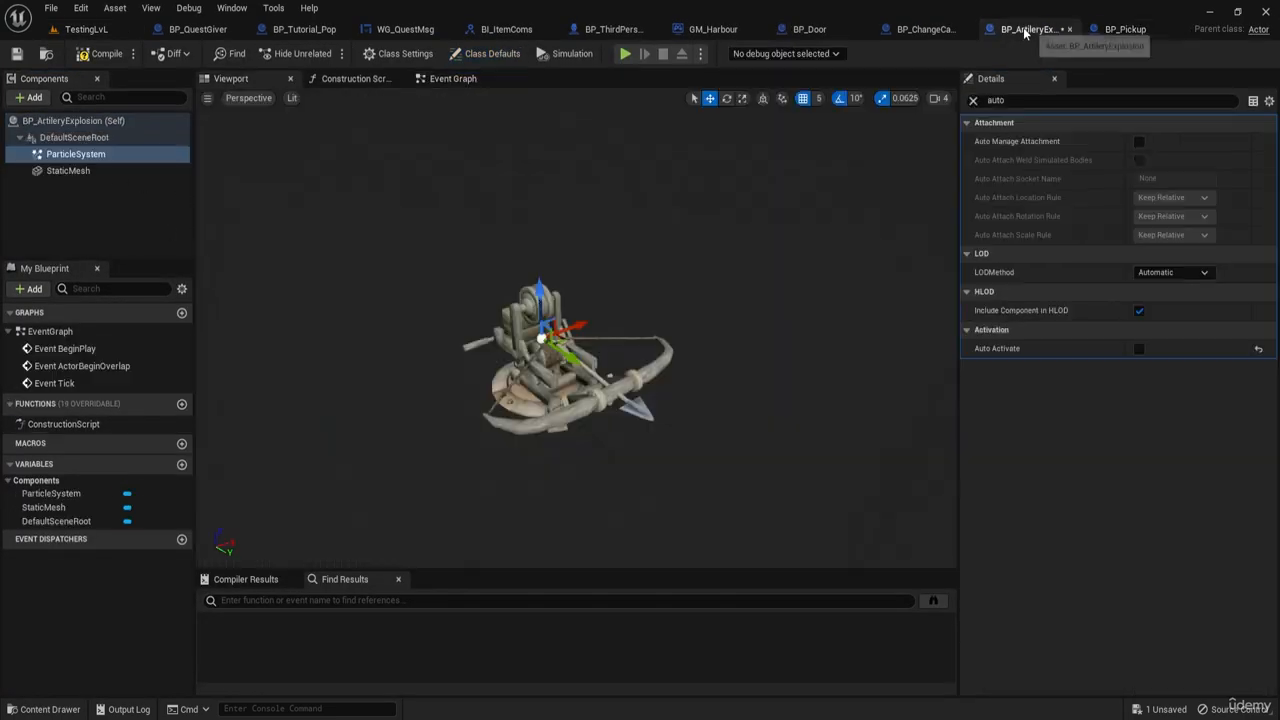
click(80, 196)
key(ctrl+v)
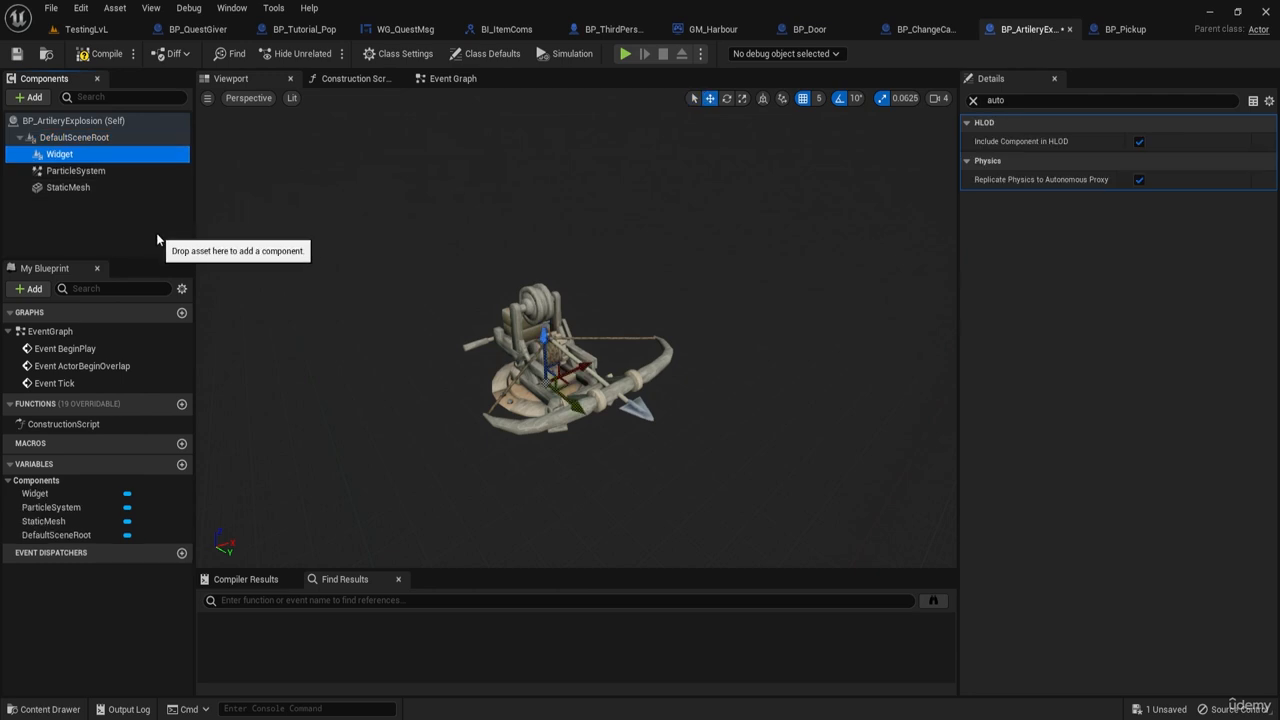
Step: Clear the details filter and move the Widget component above the artillery's rear block, to about Y -95, Z 155
click(975, 104)
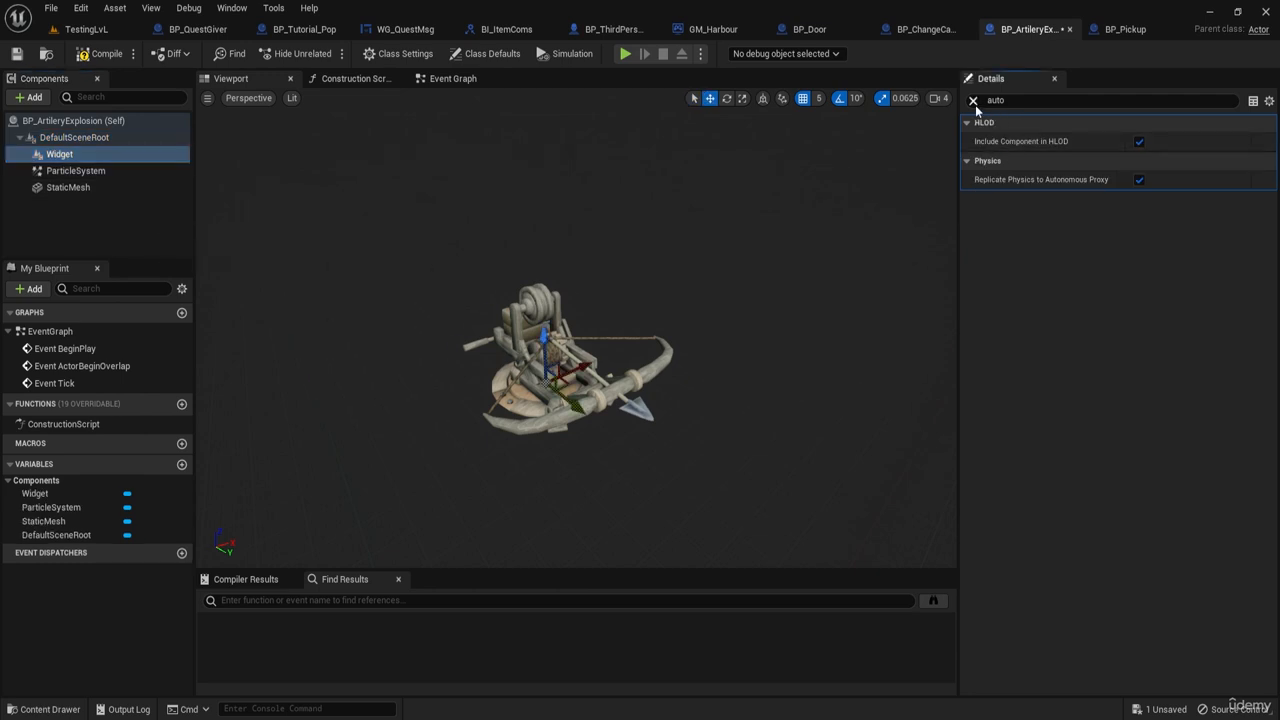
click(102, 157)
click(103, 170)
click(103, 156)
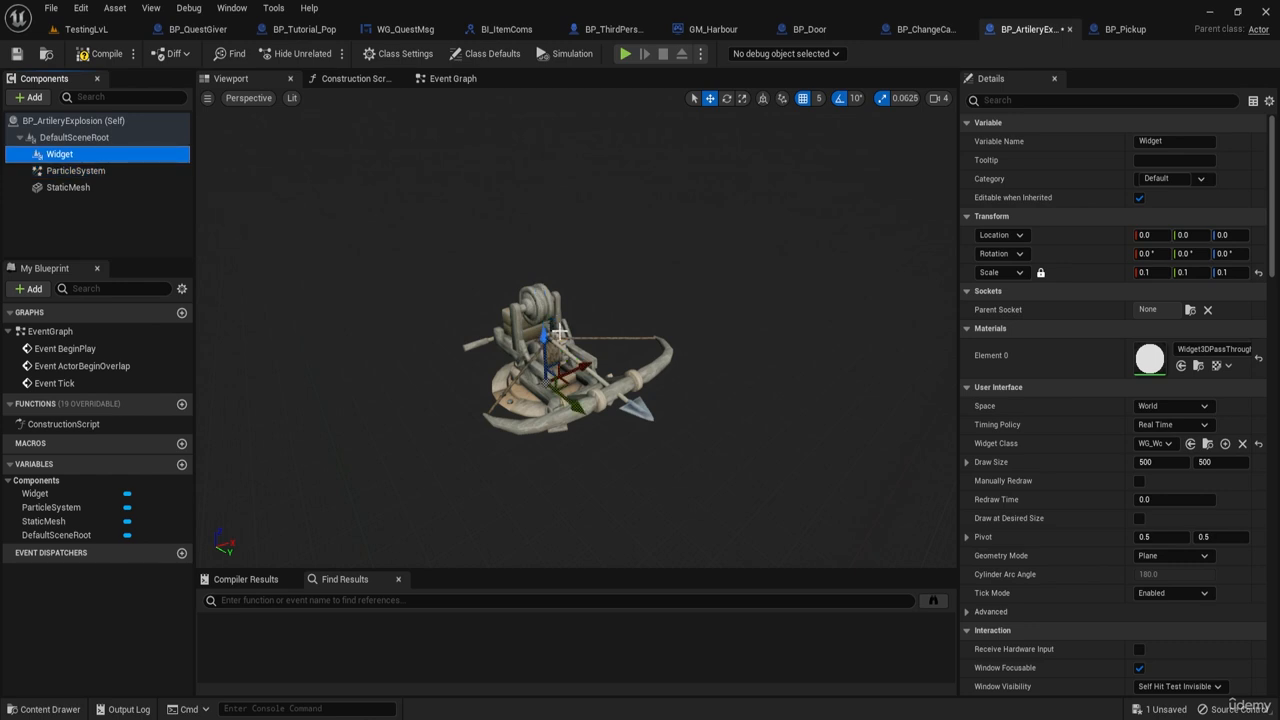
right_drag(480, 346, 610, 346)
key(a)
key(a)
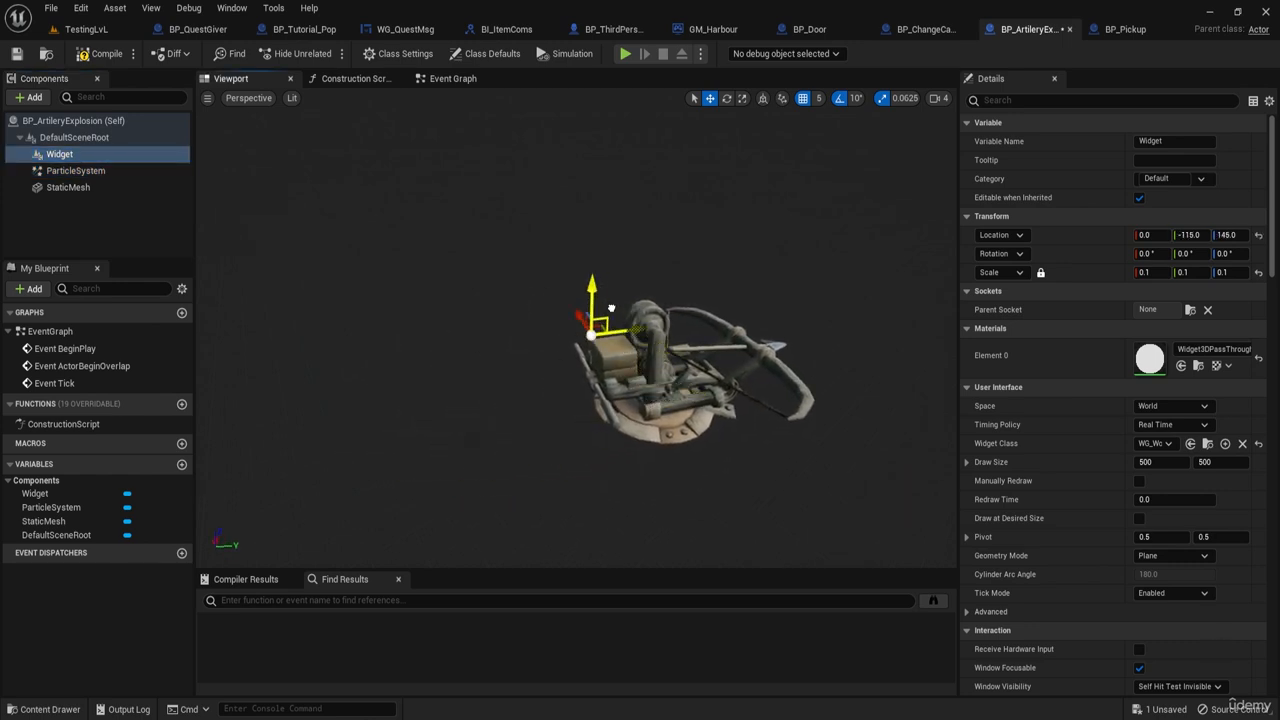
Step: Check the Widget component's position up close and nudge it along the Y axis to -90
right_drag(621, 311, 632, 324)
key(d)
key(w)
key(w)
key(a)
key(a)
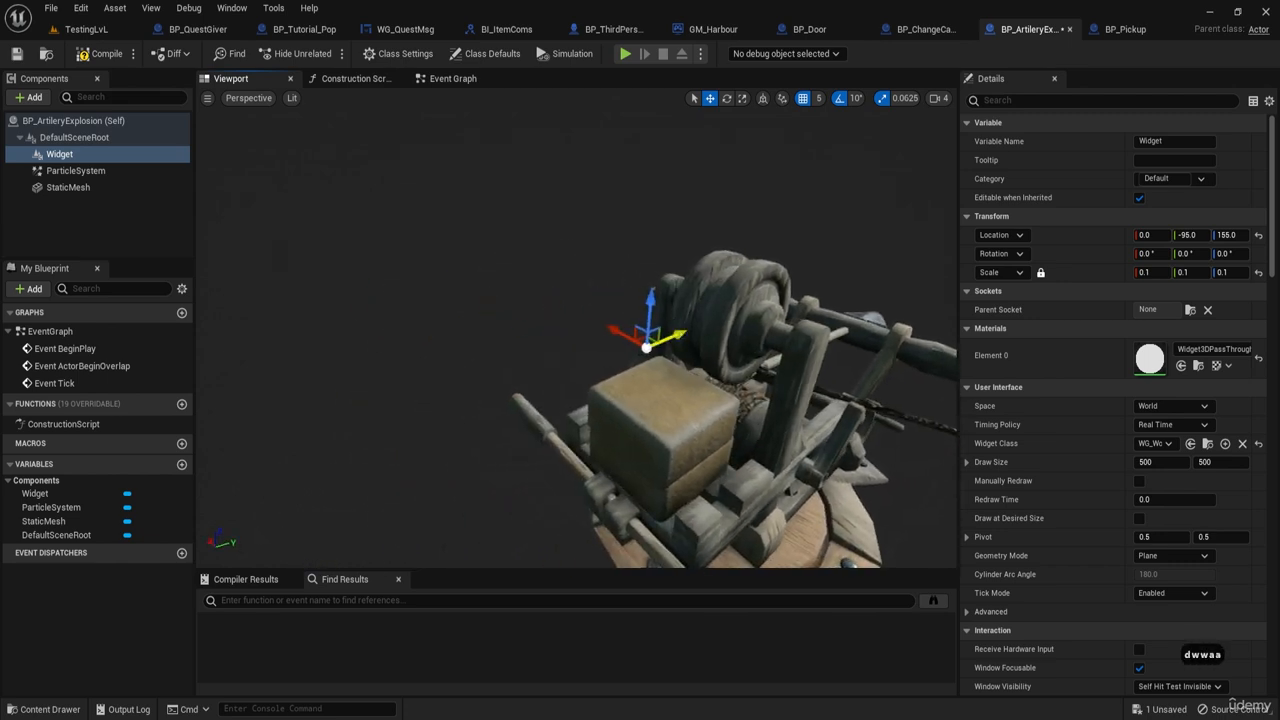
drag(678, 332, 687, 330)
mouse_move(687, 330)
right_down()
mouse_move(640, 322)
mouse_move(664, 326)
right_up()
key(d)
key(s)
key(s)
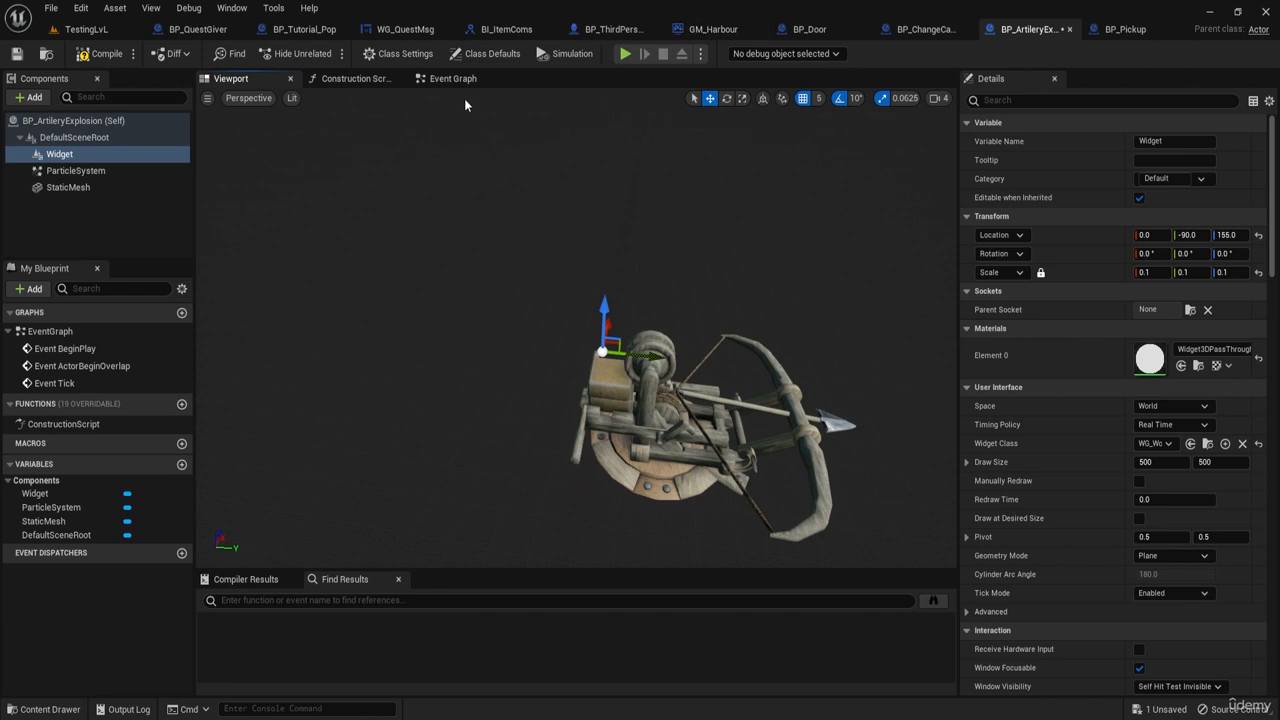
Step: Add an actor tag named "Interactible" in the class defaults of BP_ArtileryExplosion
click(456, 80)
scroll(443, 340, down, 5)
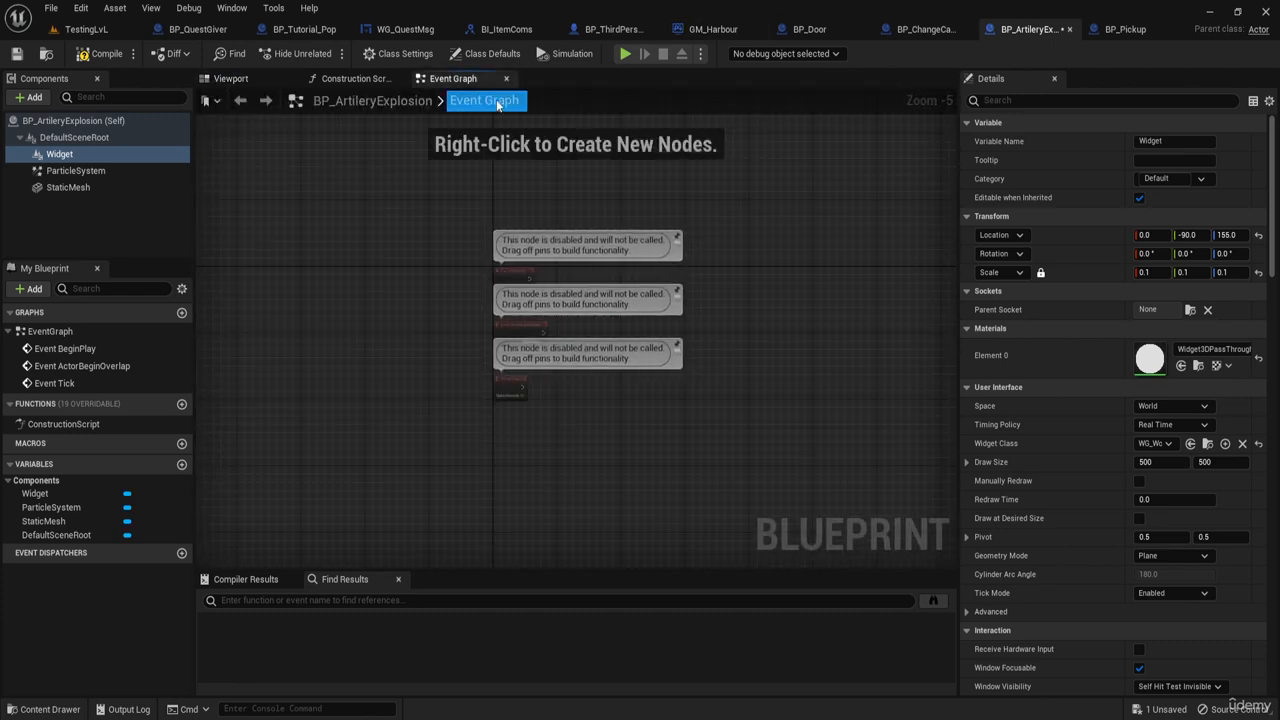
click(487, 54)
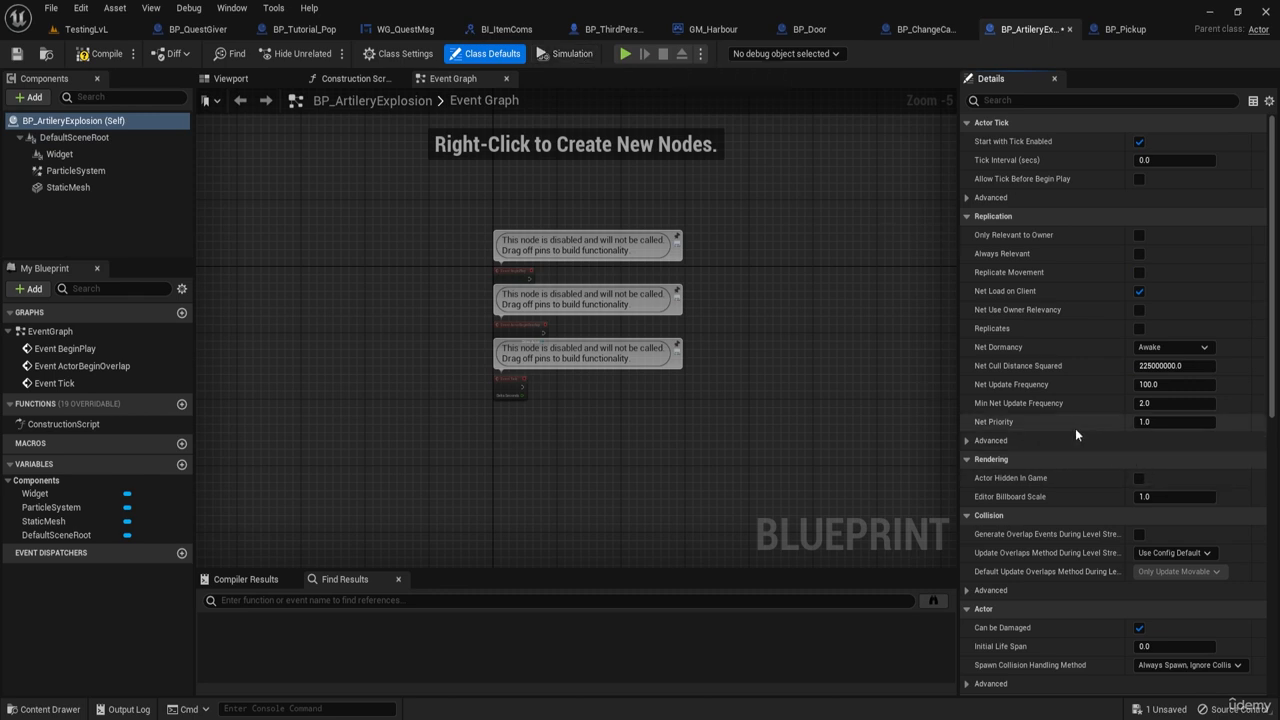
scroll(1056, 421, down, 8)
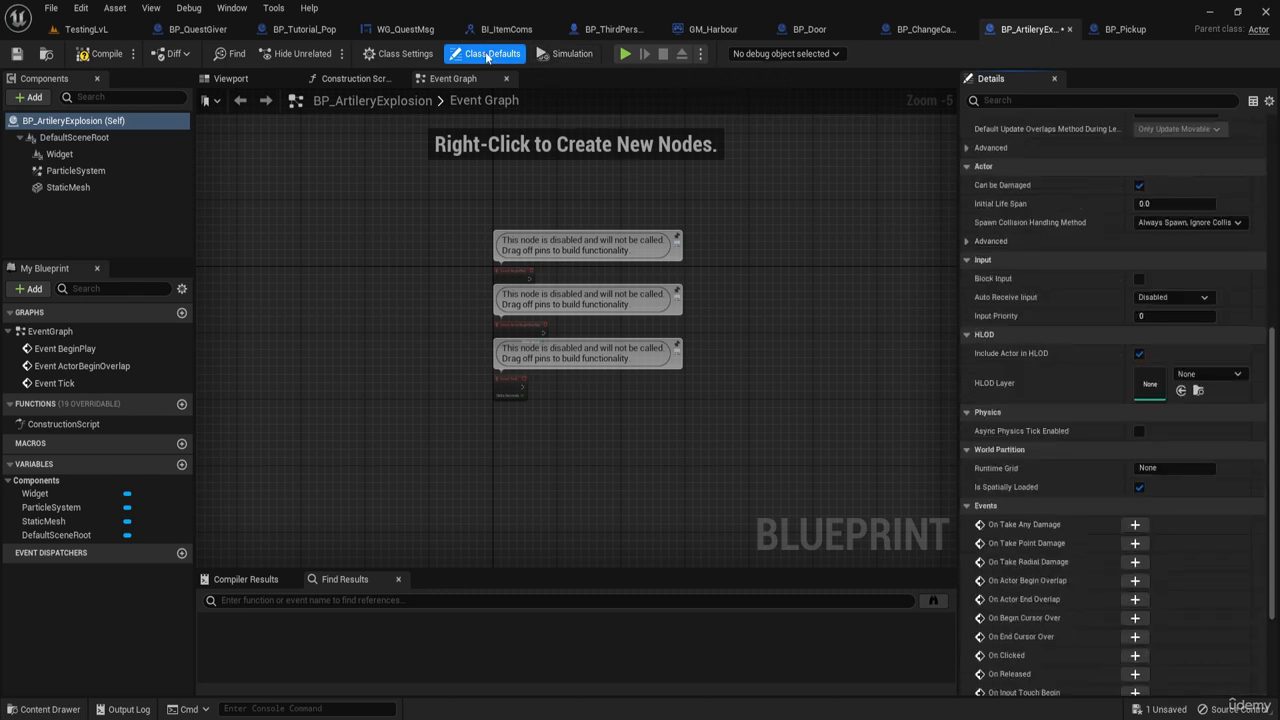
scroll(1059, 419, down, 2)
scroll(1059, 419, up, 2)
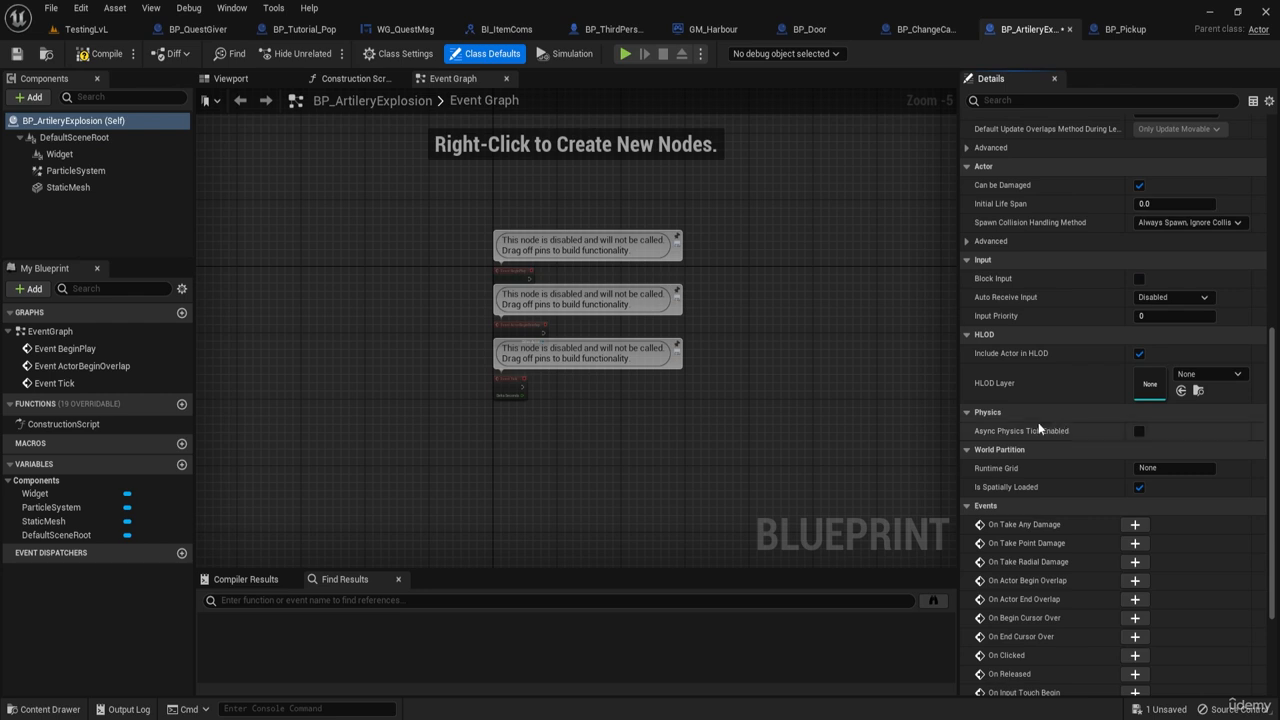
text(tag)
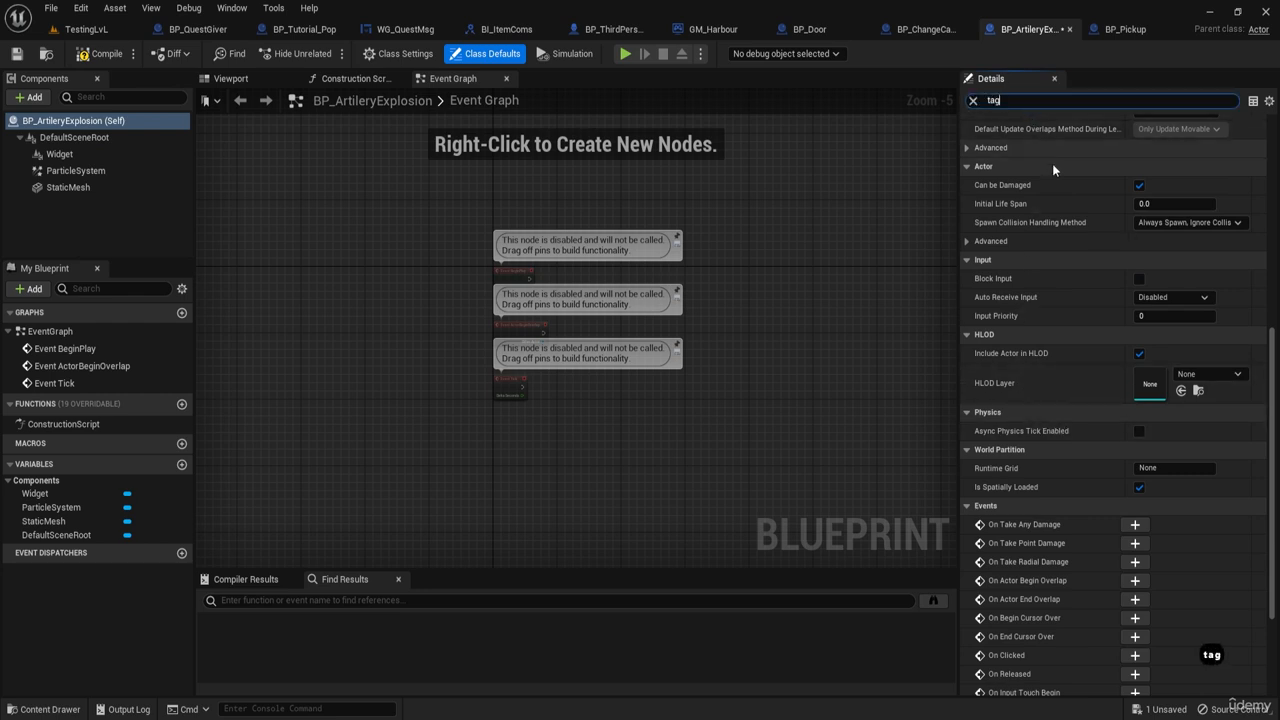
click(1221, 161)
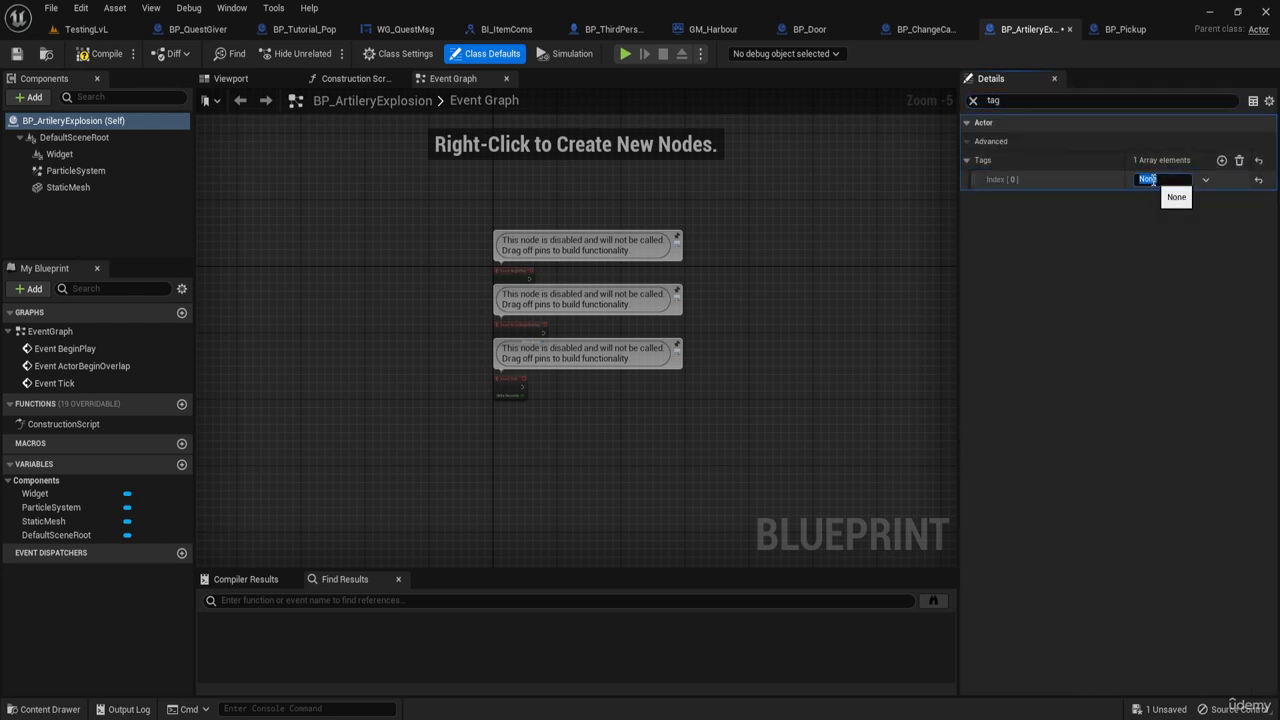
text(Interactib)
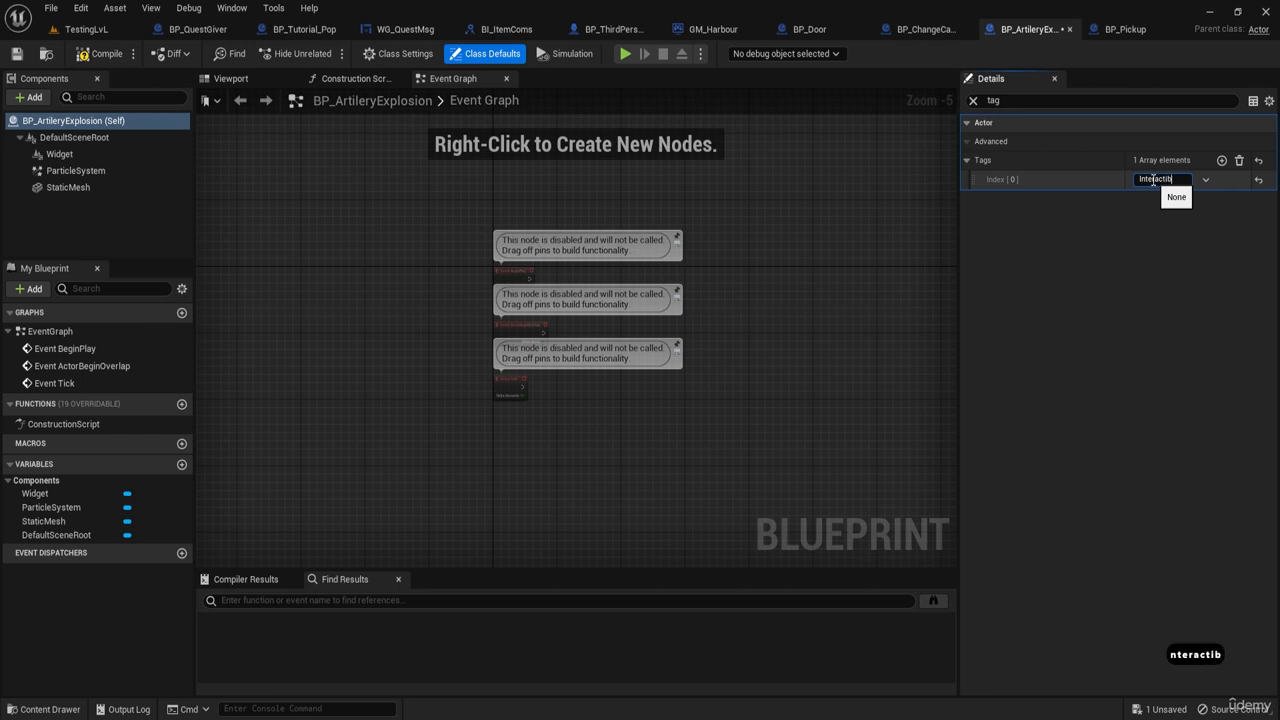
text(le)
key(Return)
Step: Add the BI_ItemComs interface to BP_ArtileryExplosion's implemented interfaces in the class settings
click(398, 54)
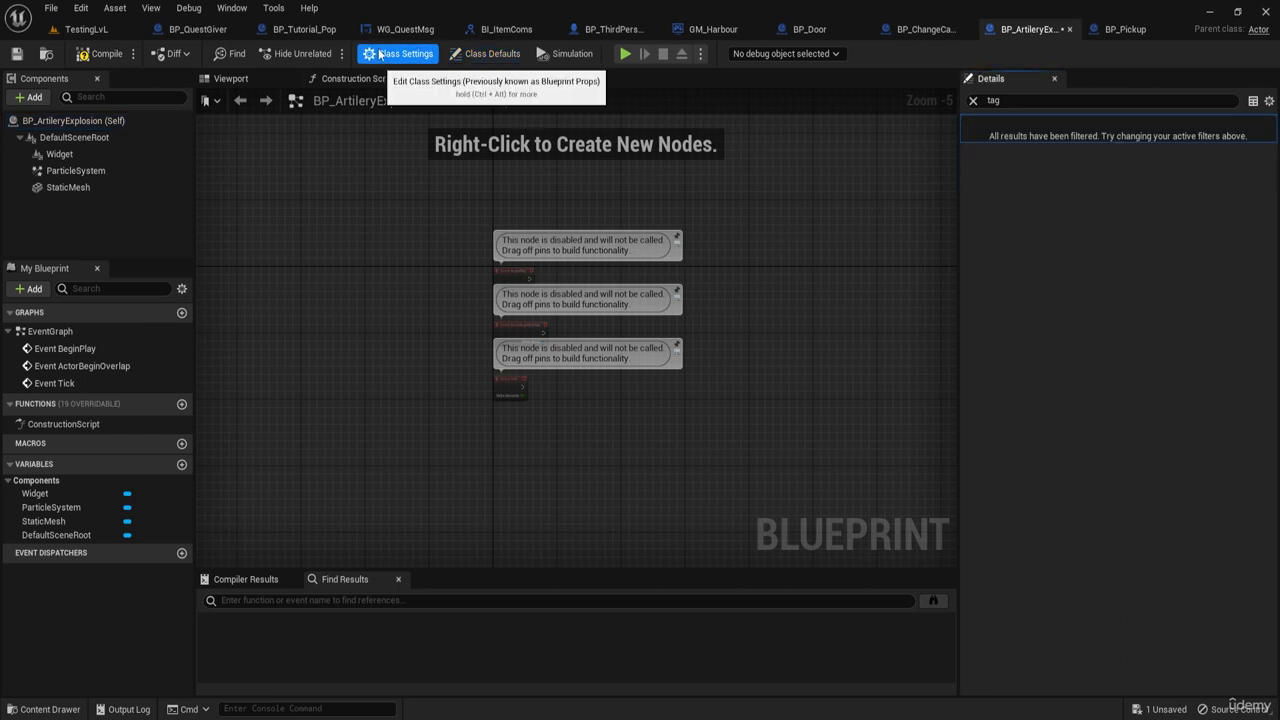
click(973, 101)
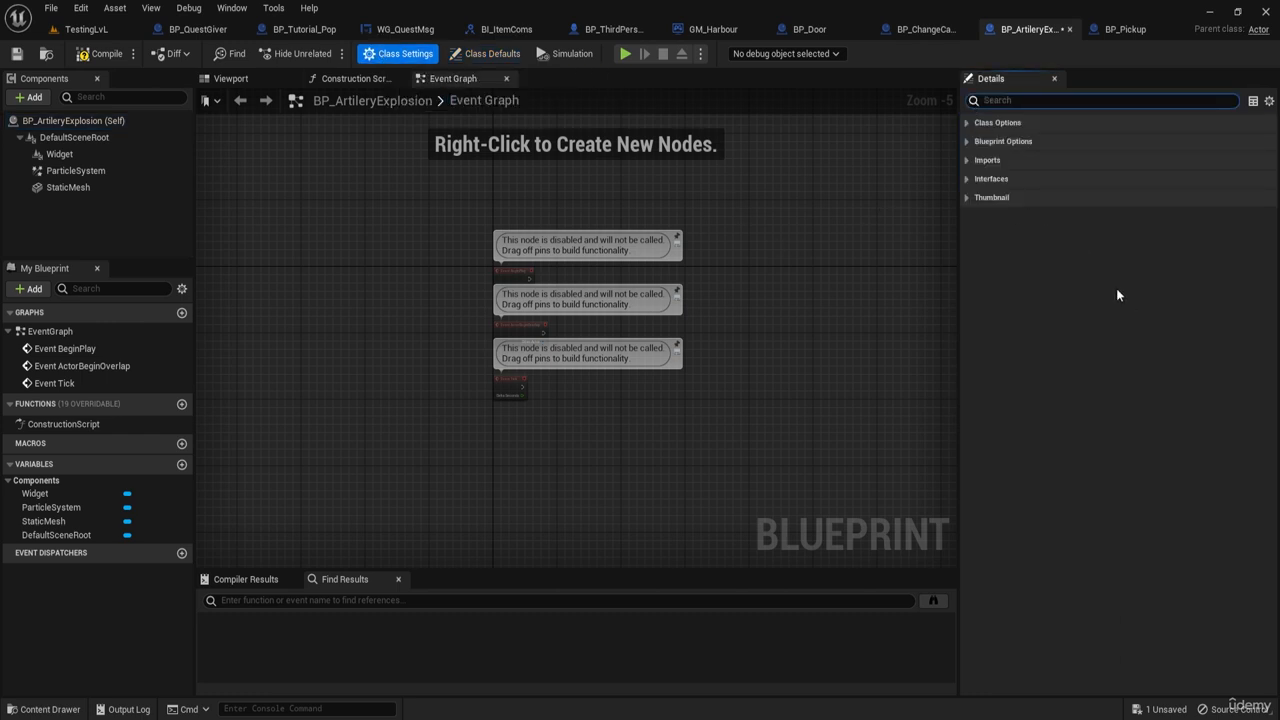
click(973, 159)
click(966, 217)
click(967, 253)
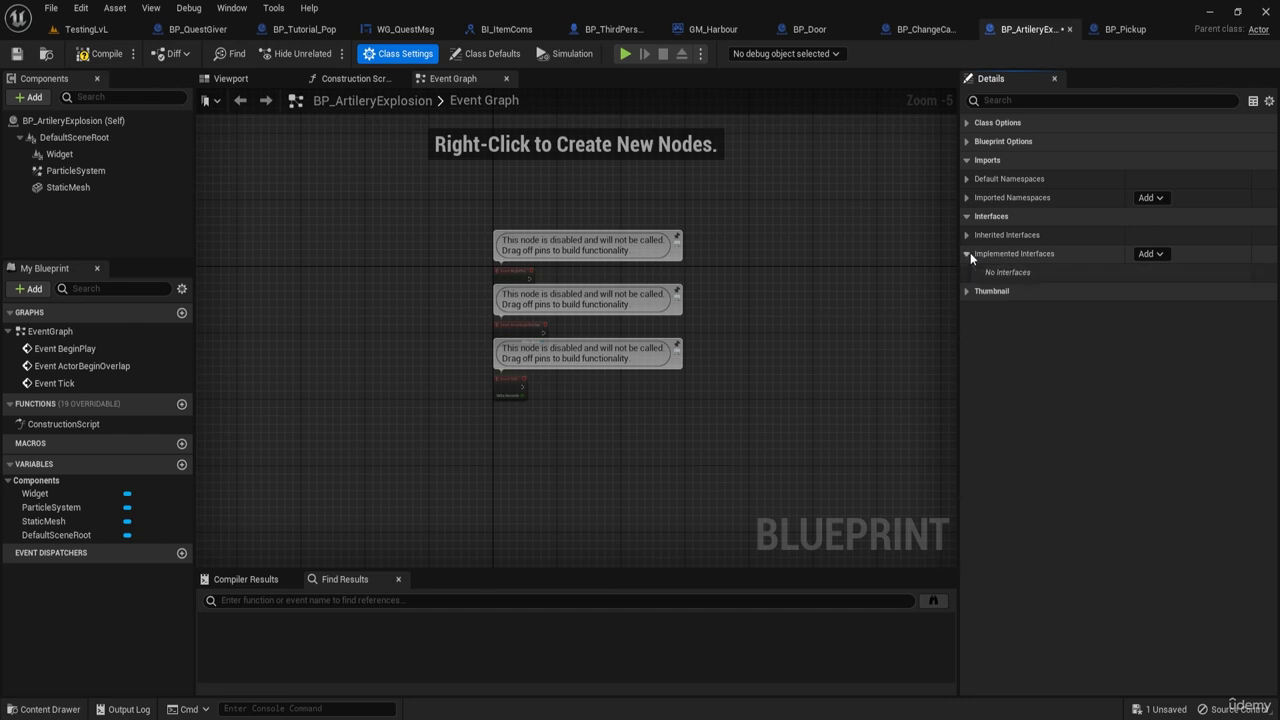
click(1160, 254)
text(i)
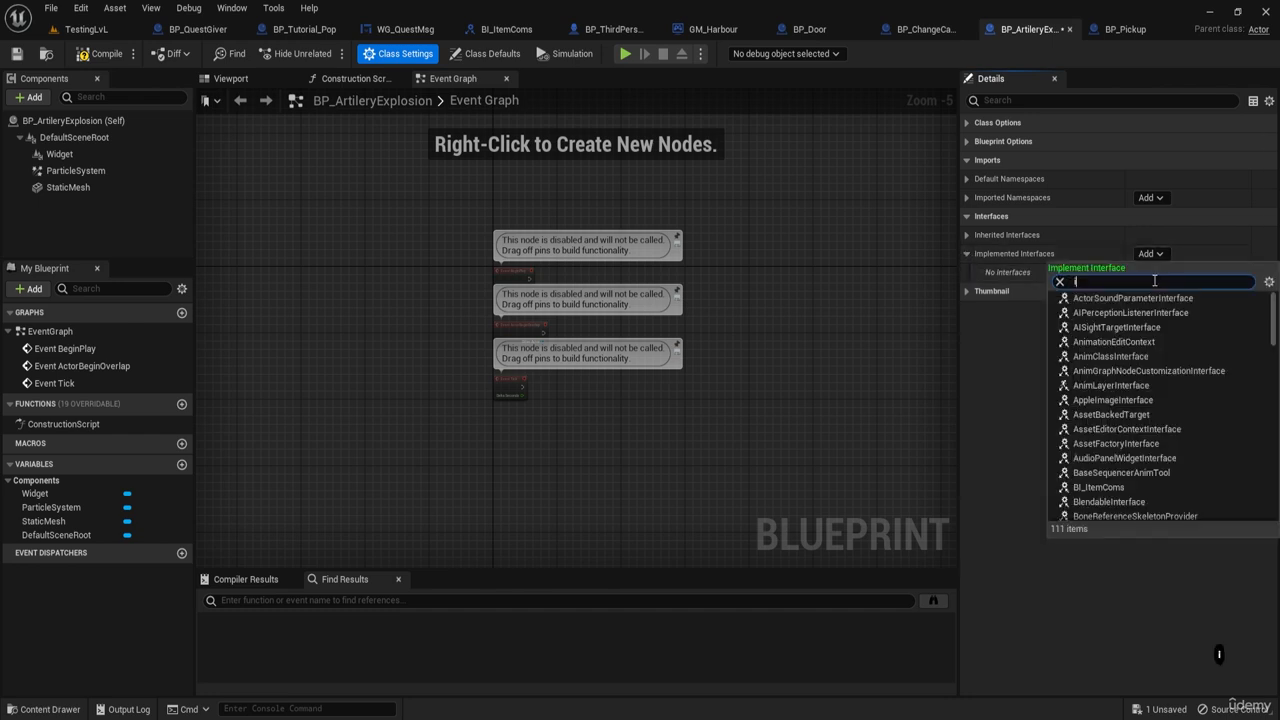
text(tem coms)
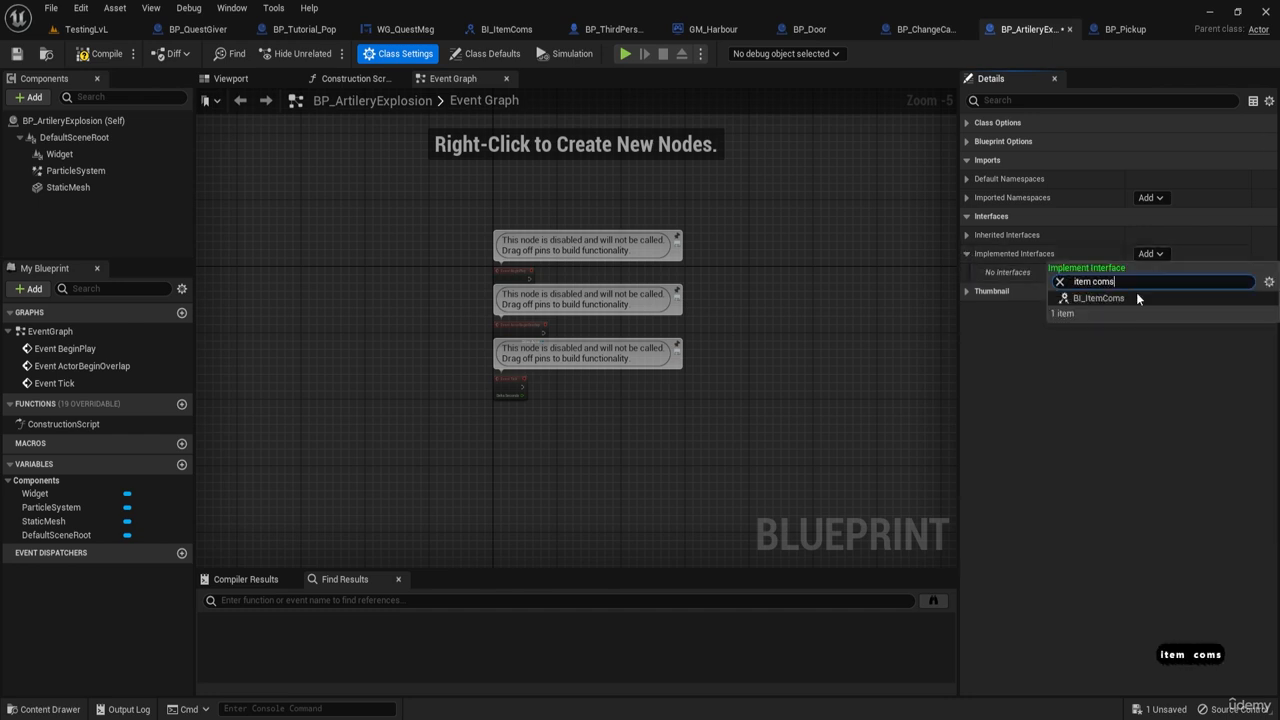
click(1121, 298)
Step: Delete the three disabled default event nodes from the Event Graph, and compile and save the blueprint
click(778, 351)
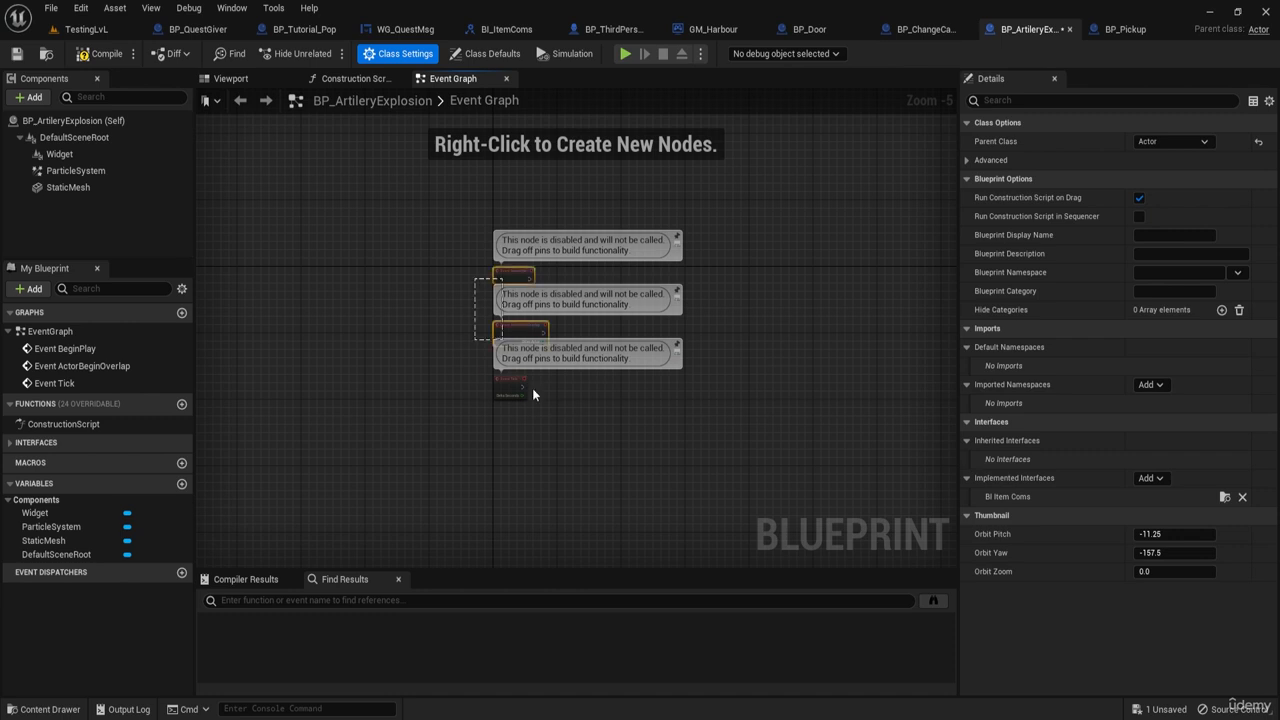
key(Delete)
click(76, 53)
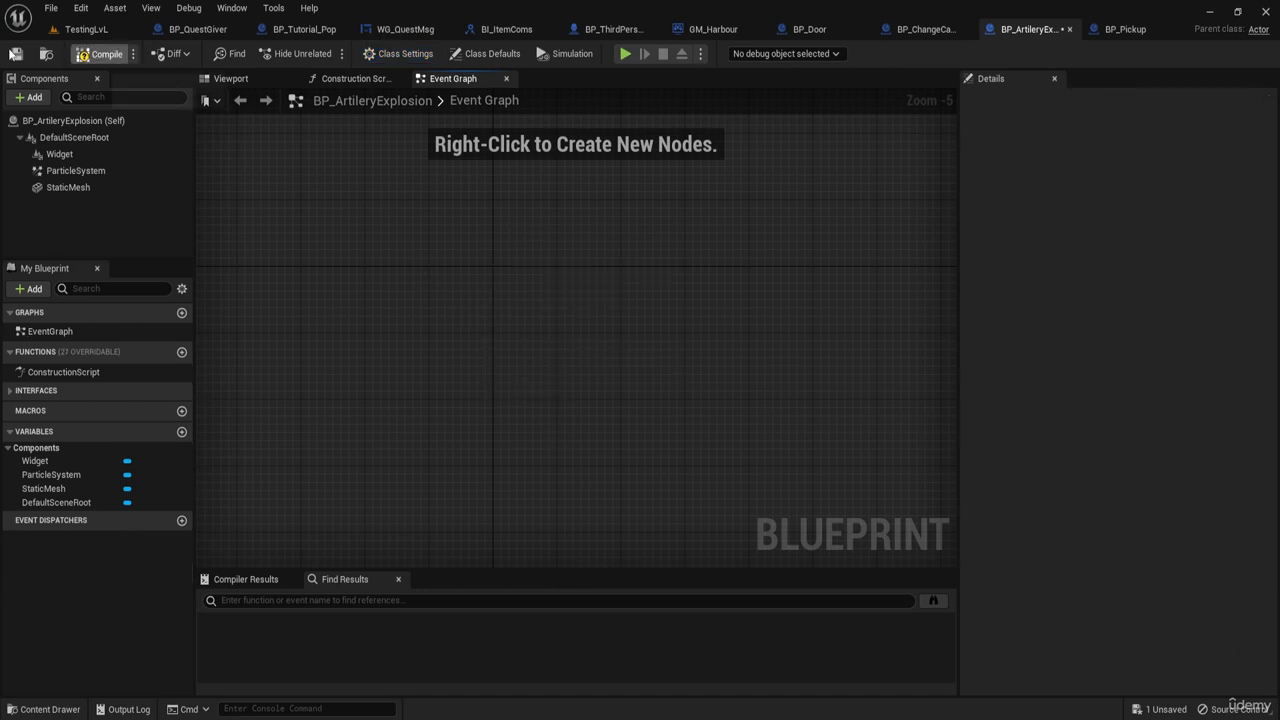
Step: Copy the Event Focused Target and Event Hide Widget node chains from BP_Pickup and paste them into BP_ArtileryExplosion's Event Graph
click(1115, 30)
scroll(444, 386, up, 6)
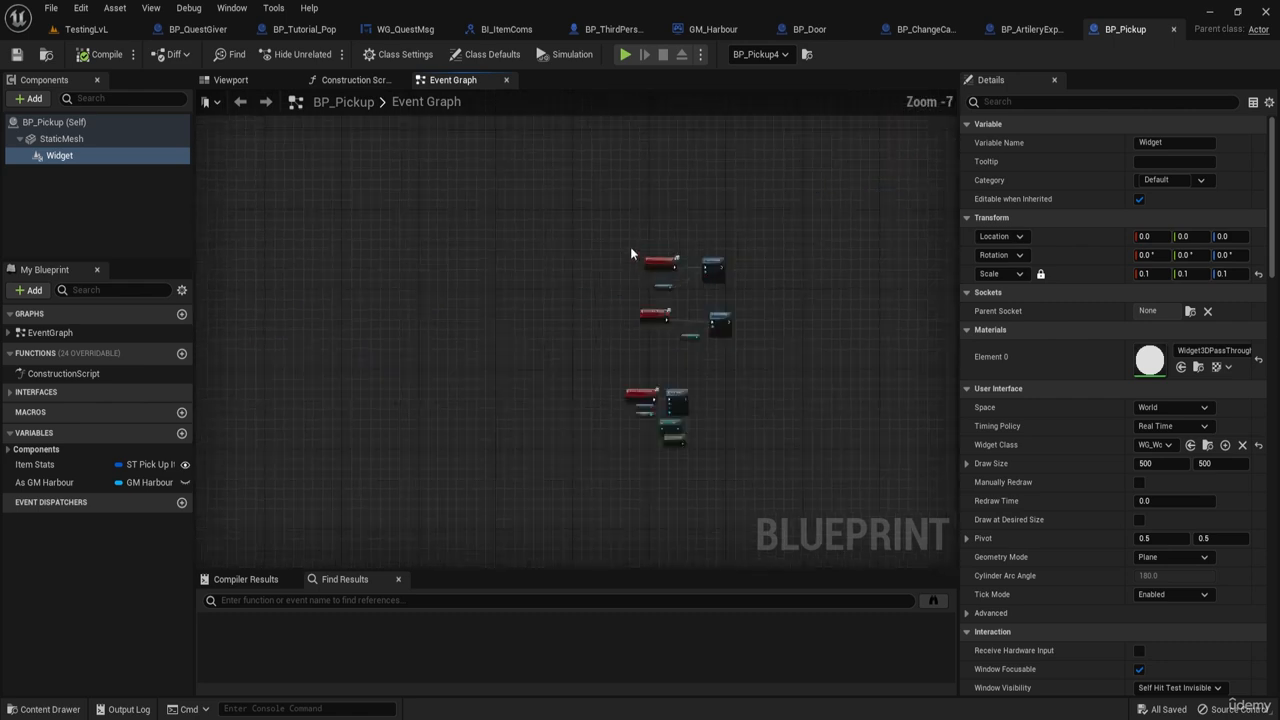
drag(761, 385, 761, 386)
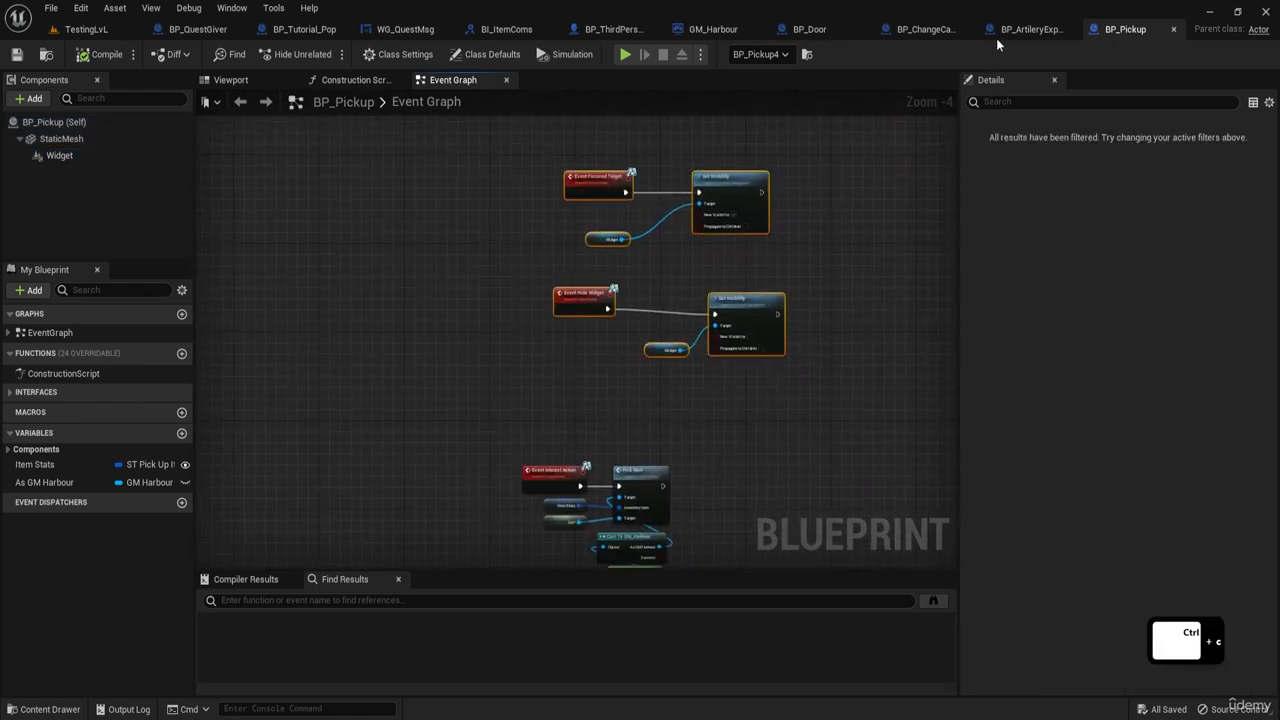
click(1025, 29)
key(ctrl+v)
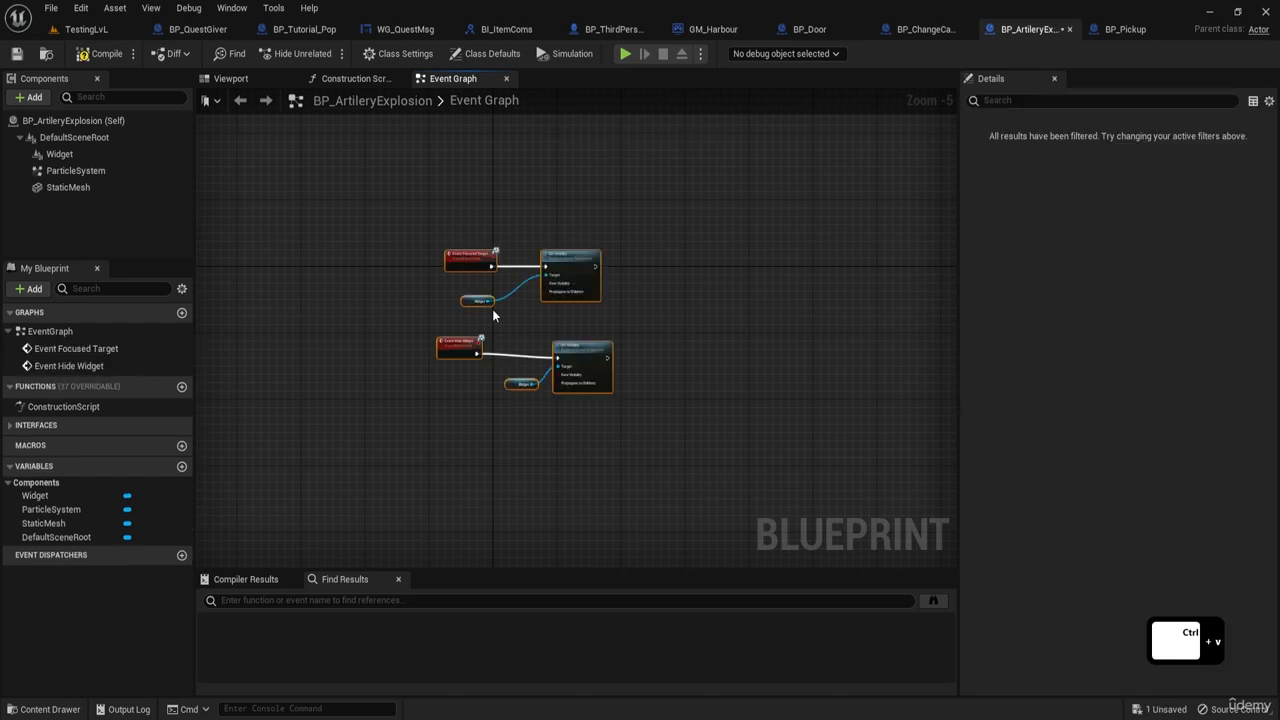
Step: Copy the Event Interact Action node from BP_Pickup, paste it below the Hide Widget chain in BP_ArtileryExplosion, and expand the interface function list
click(1125, 29)
right_drag(668, 461, 684, 343)
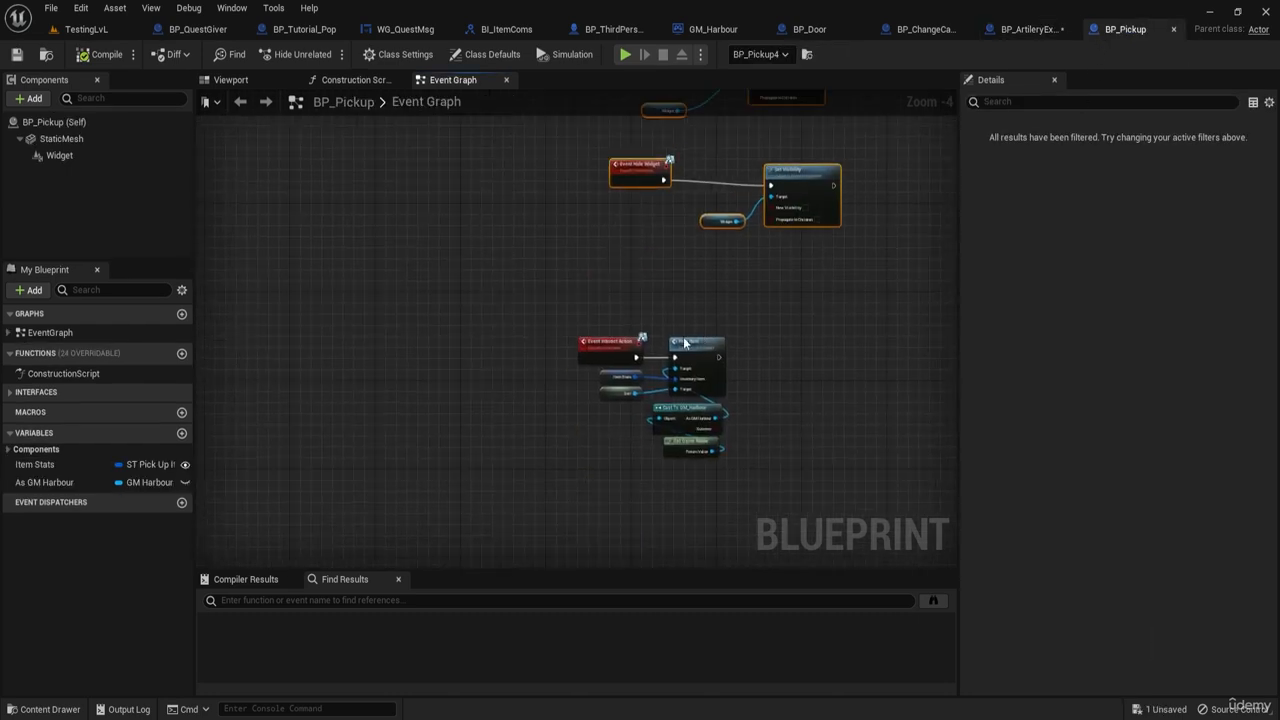
right_click(606, 356)
key(ctrl+c)
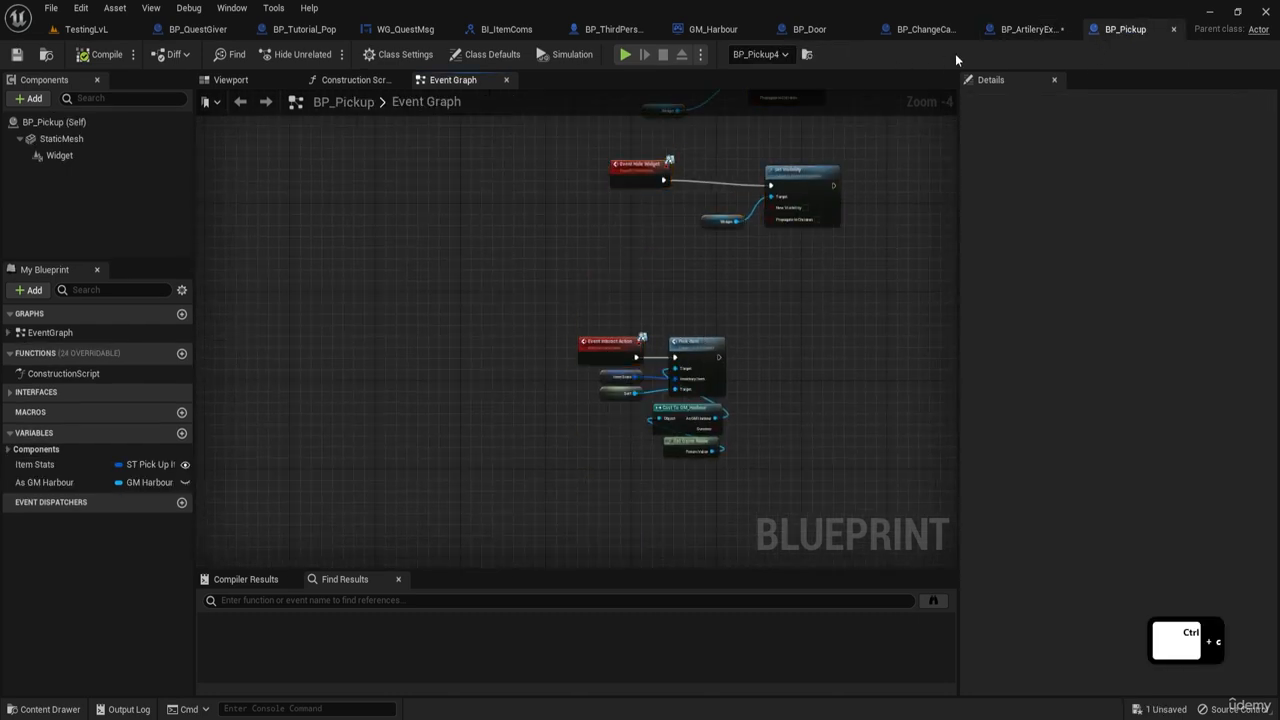
click(1030, 29)
key(ctrl+v)
right_drag(574, 486, 547, 294)
scroll(470, 318, up, 5)
drag(445, 280, 381, 345)
right_drag(522, 249, 517, 520)
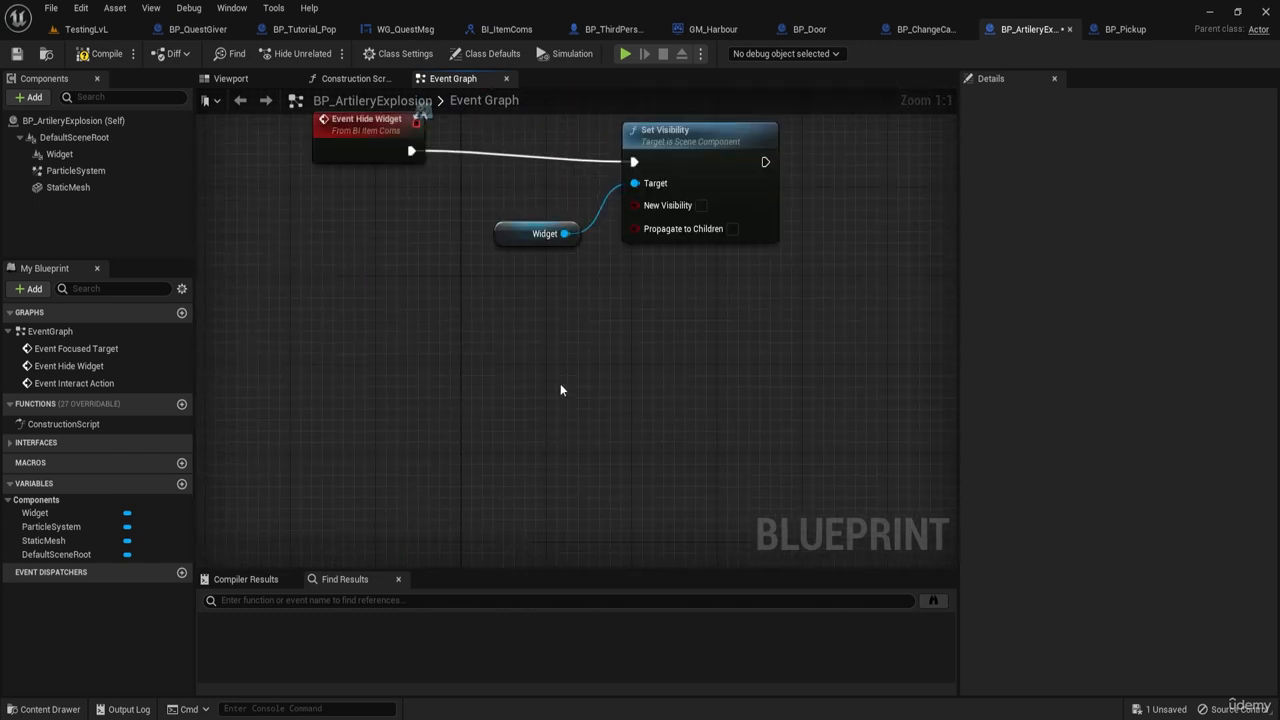
right_drag(560, 383, 600, 313)
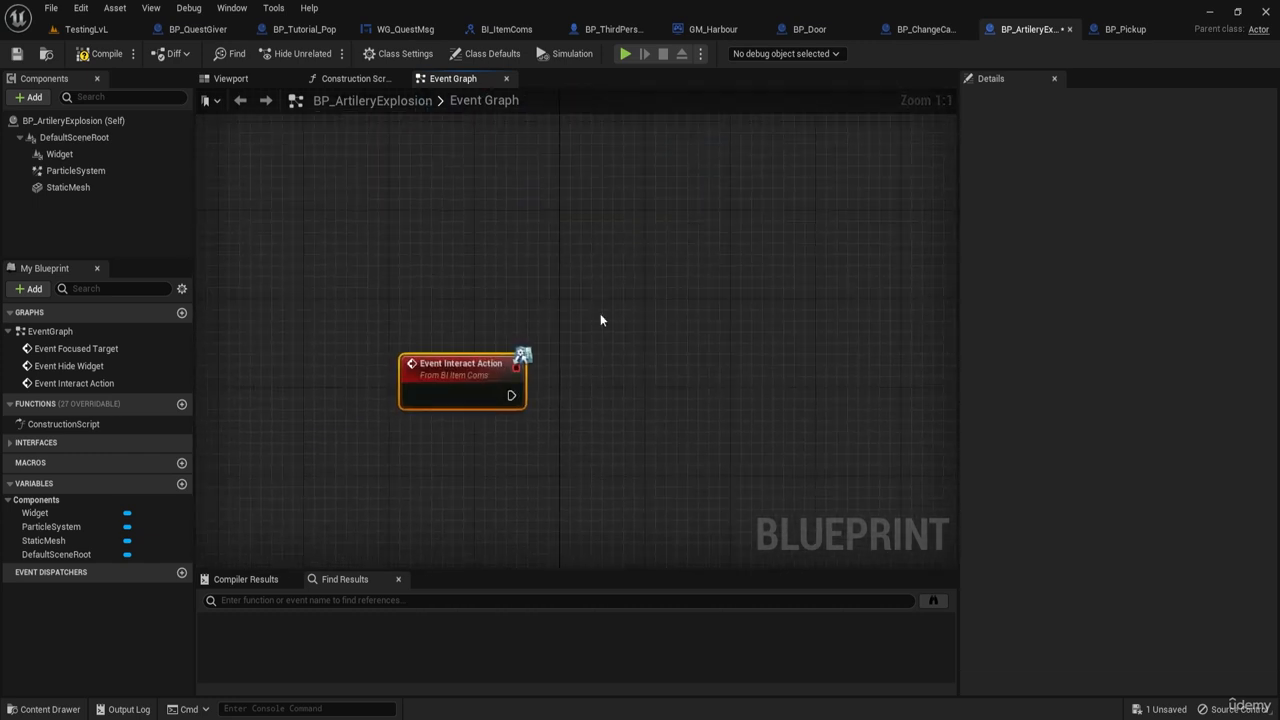
click(45, 443)
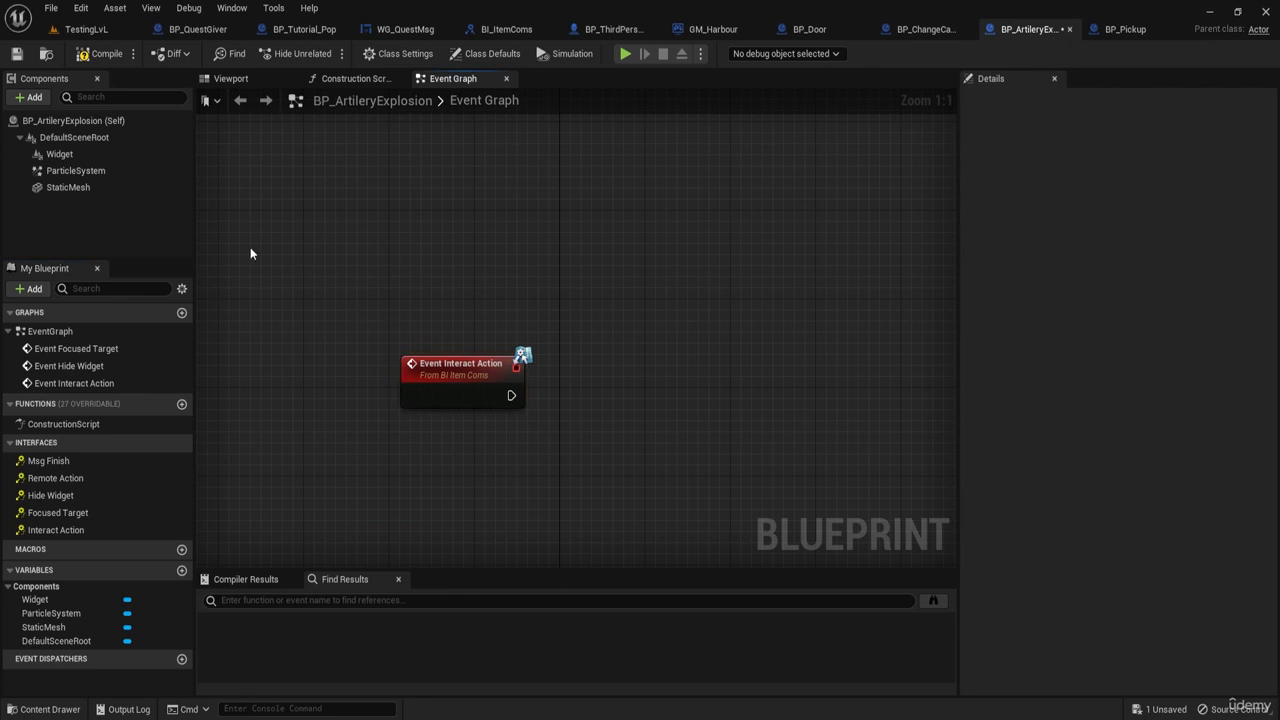
Step: Add an Activate node targeting the Particle System after Event Interact Action, with Reset enabled and the Particle System reference placed beneath it
ctrl+drag(74, 171, 545, 450)
drag(624, 456, 678, 410)
text(a)
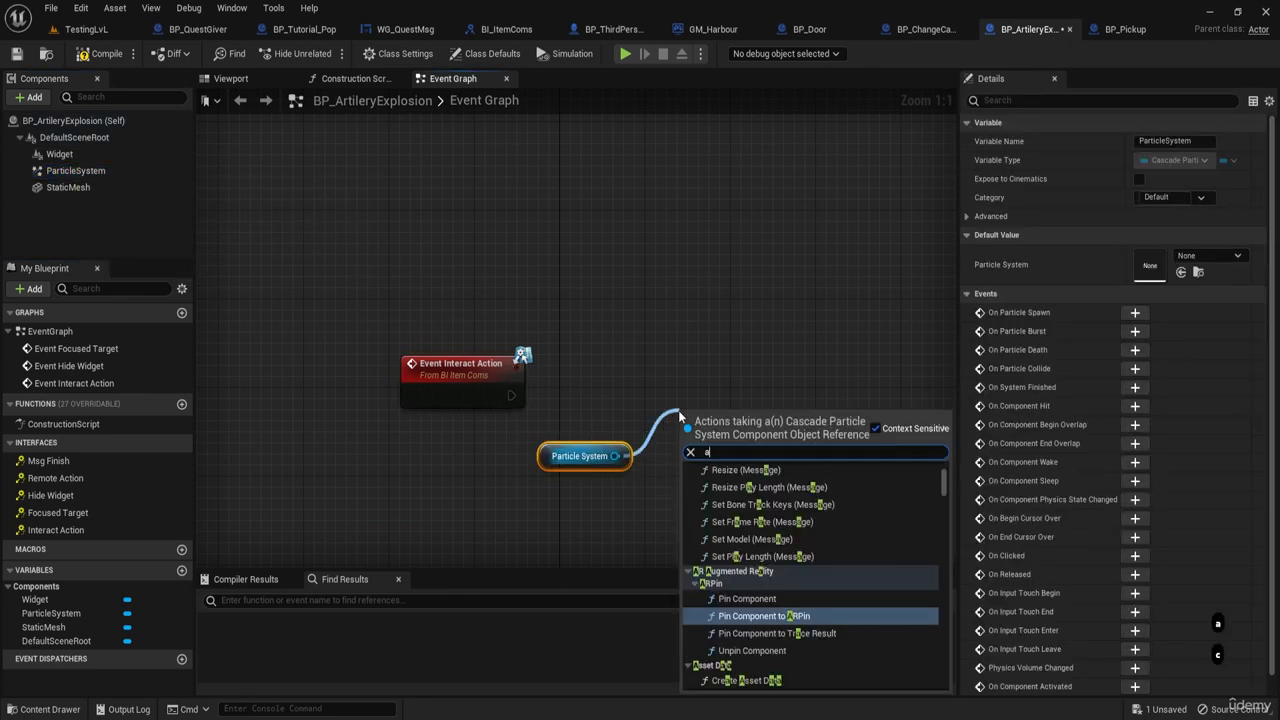
text(ctivate)
key(Return)
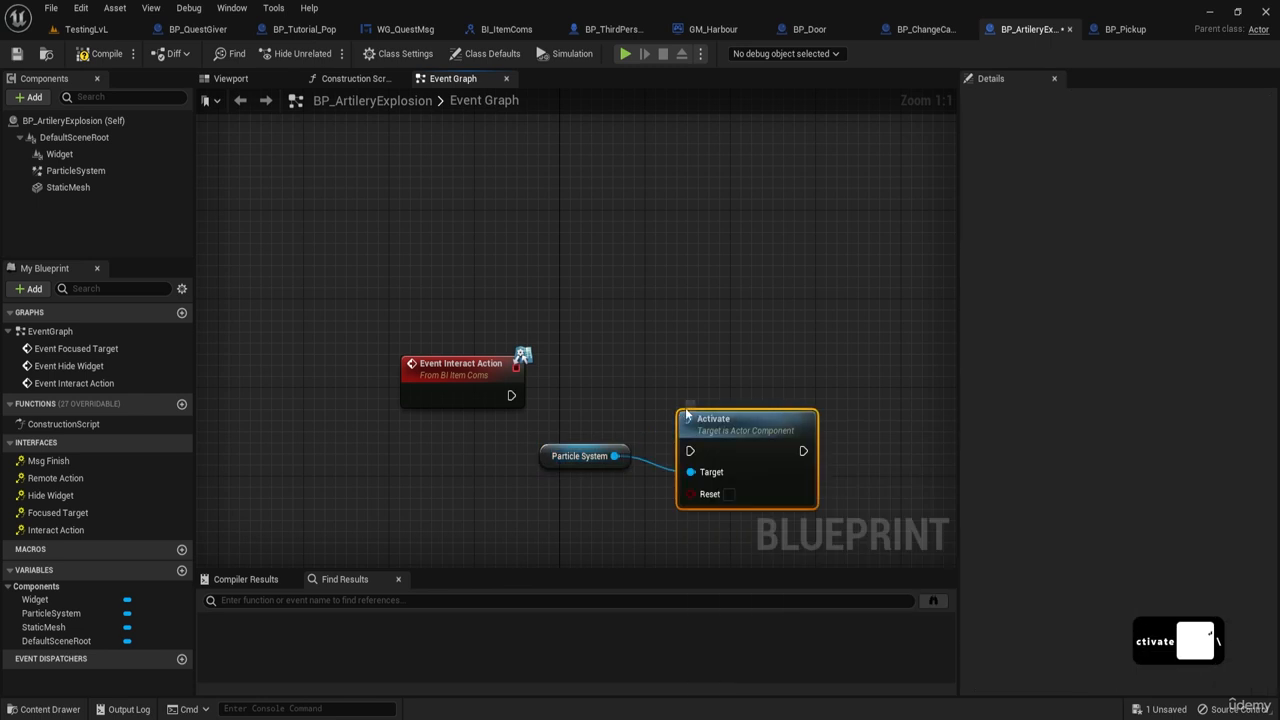
drag(686, 414, 563, 401)
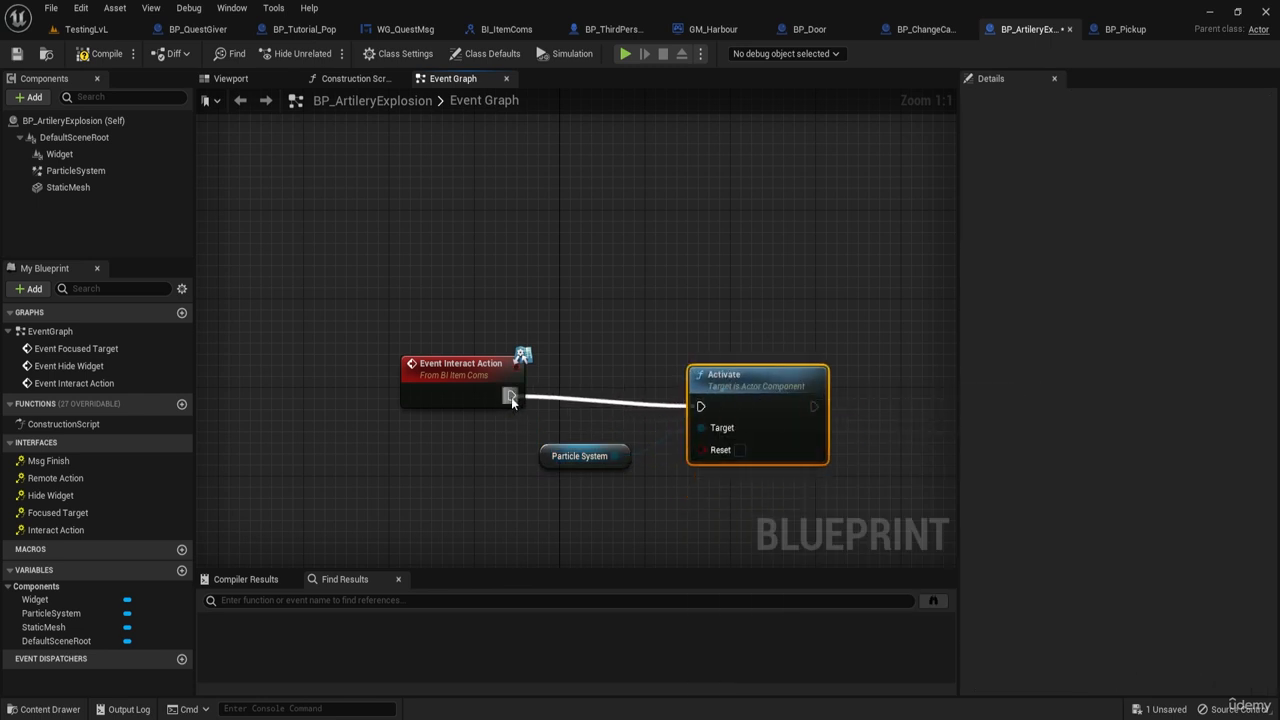
click(740, 450)
drag(767, 420, 767, 409)
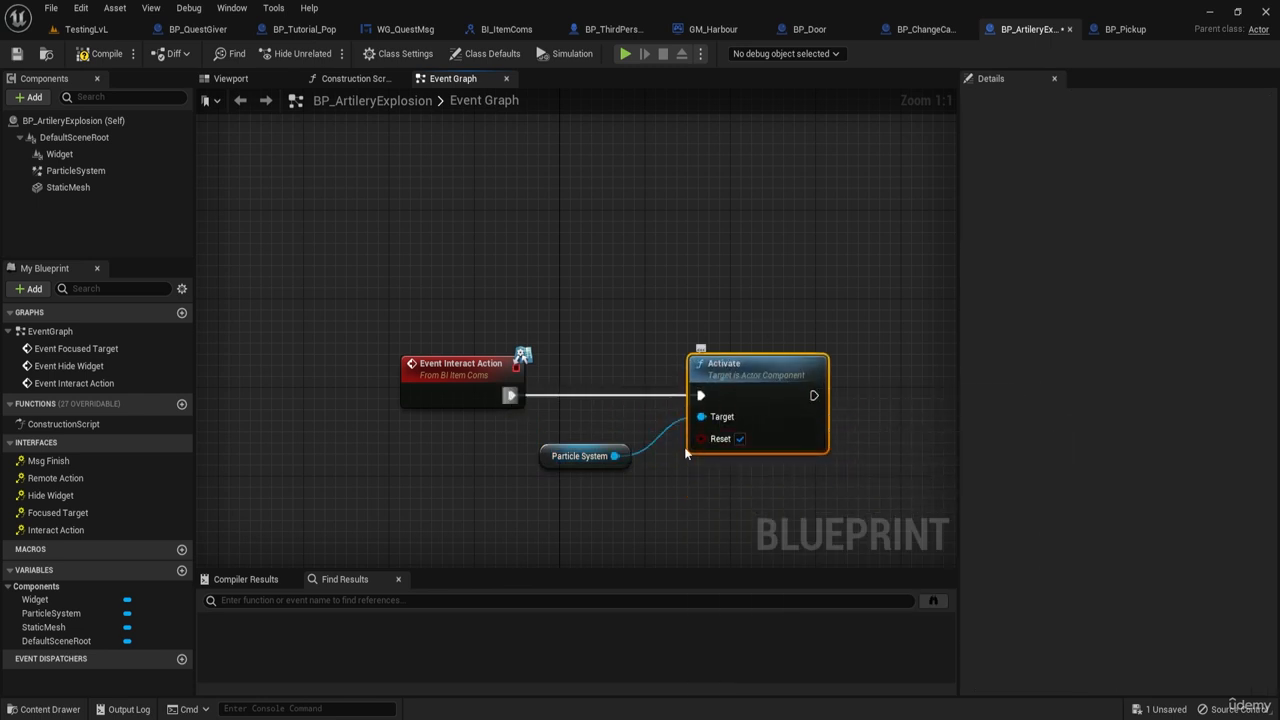
drag(580, 456, 740, 478)
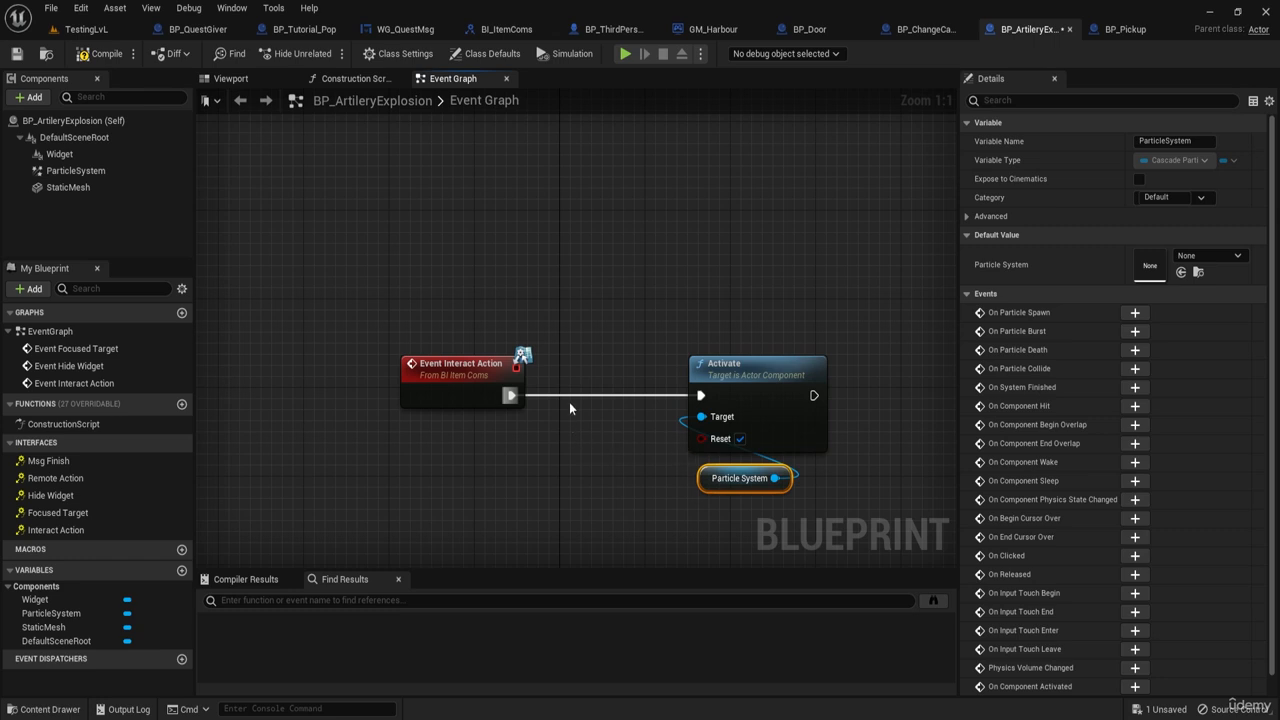
Step: Insert a Branch node between Event Interact Action and Activate, wiring its True output to Activate
drag(570, 407, 660, 602)
right_drag(415, 361, 435, 373)
click(433, 381)
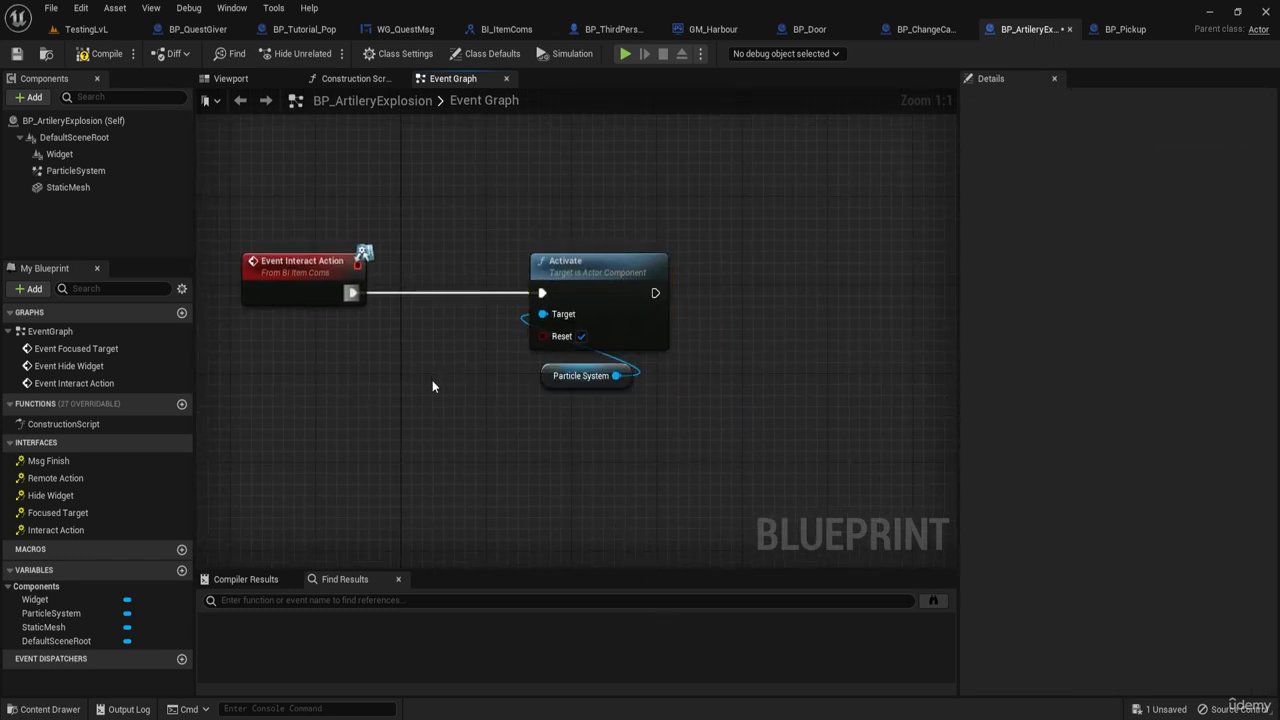
key(b)
click(384, 410)
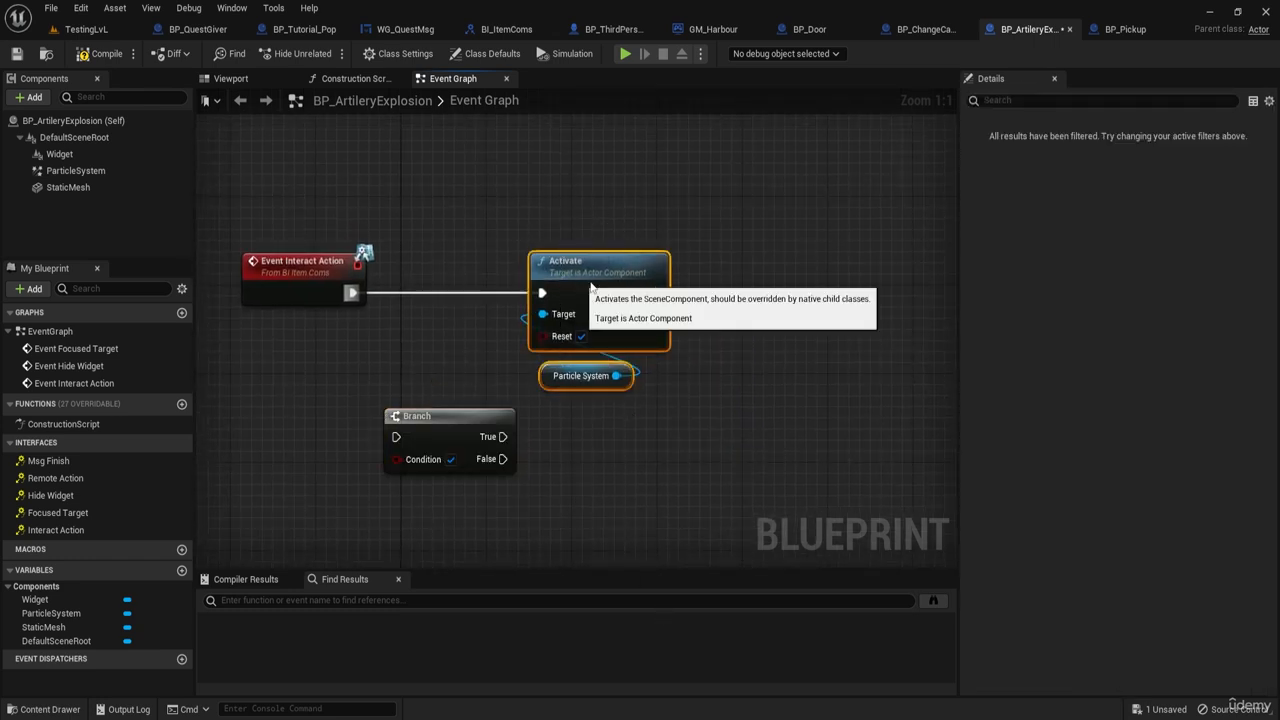
drag(585, 304, 798, 315)
drag(442, 424, 501, 289)
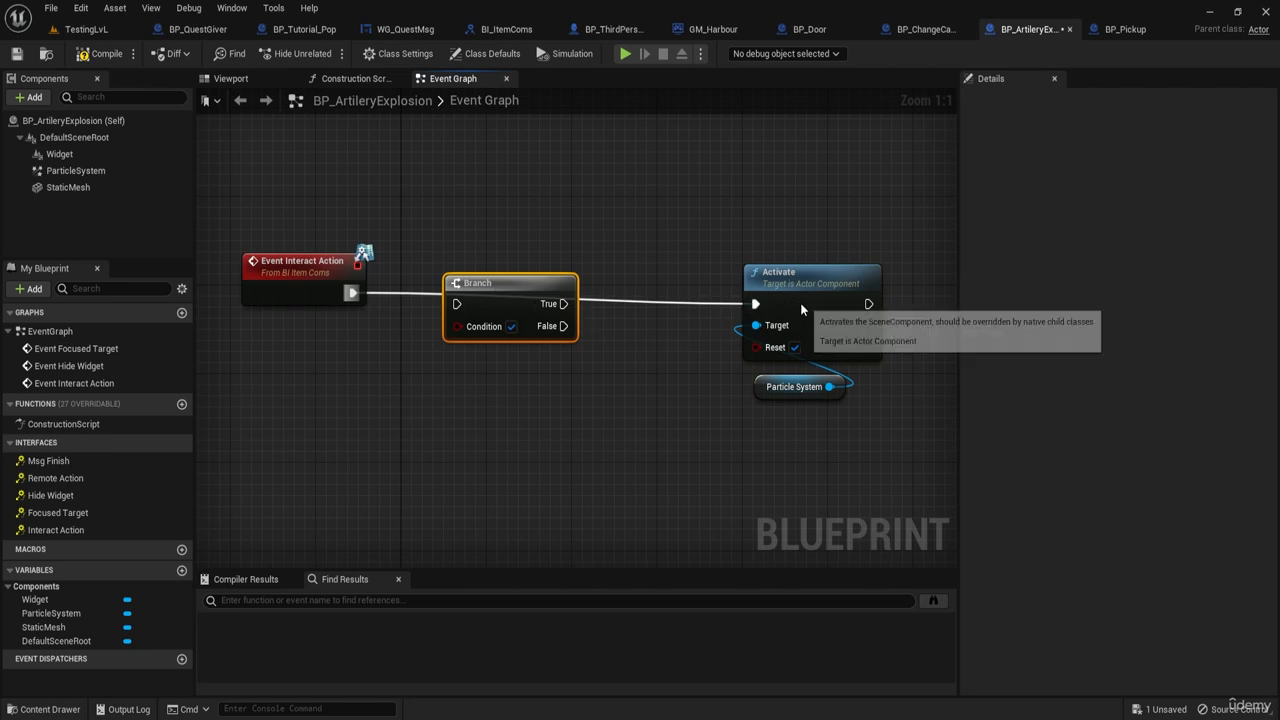
drag(775, 300, 563, 304)
drag(456, 304, 351, 294)
Step: Promote the Branch condition to a Boolean variable named "Activated" and place its reference under the Branch node
right_click(489, 333)
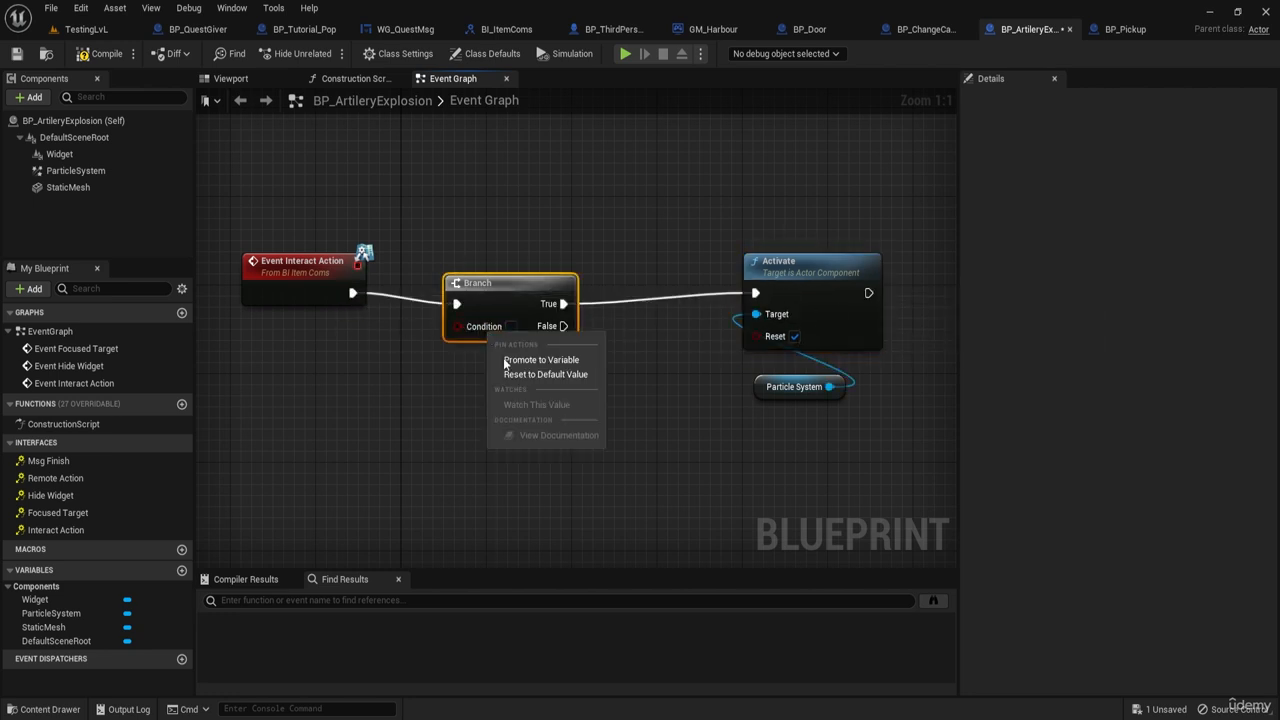
click(545, 355)
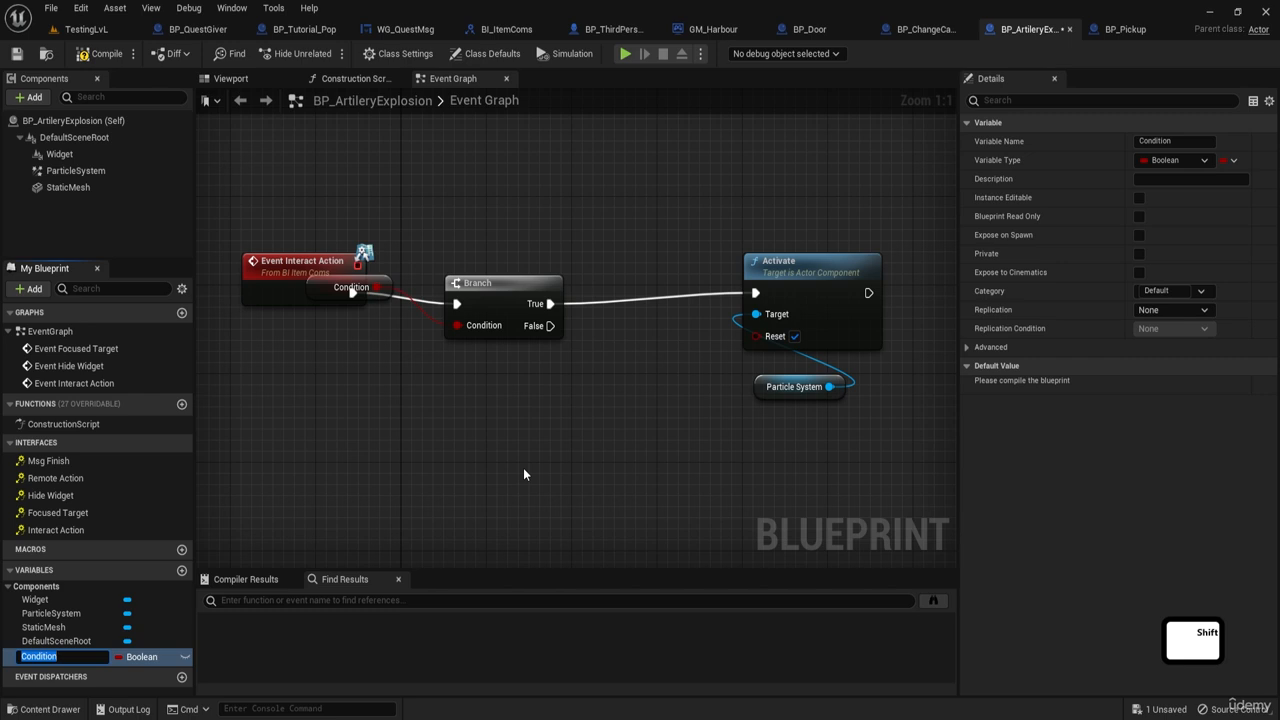
text(Ac)
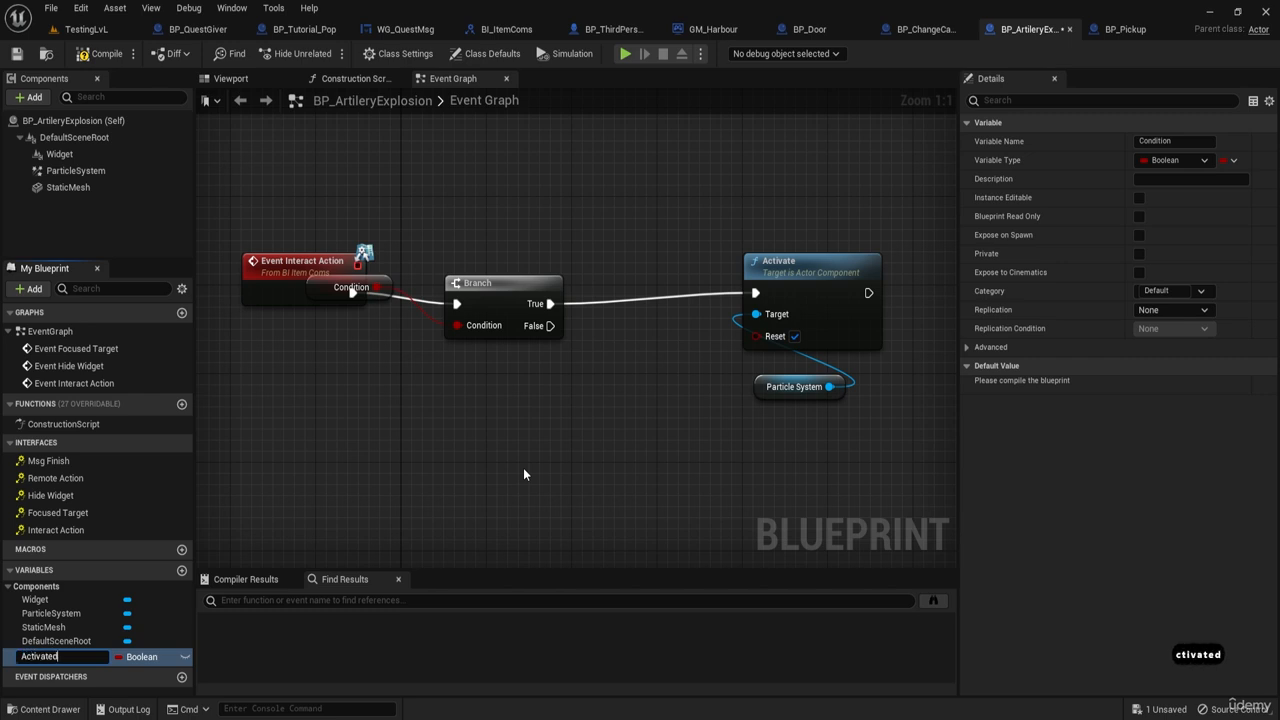
text(tivated)
key(Return)
drag(385, 280, 535, 369)
Step: Rewire Activate to the Branch's False output and add a Set Activated node, set to true, after it
drag(858, 430, 795, 288)
right_drag(658, 349, 547, 343)
ctrl+drag(438, 298, 438, 320)
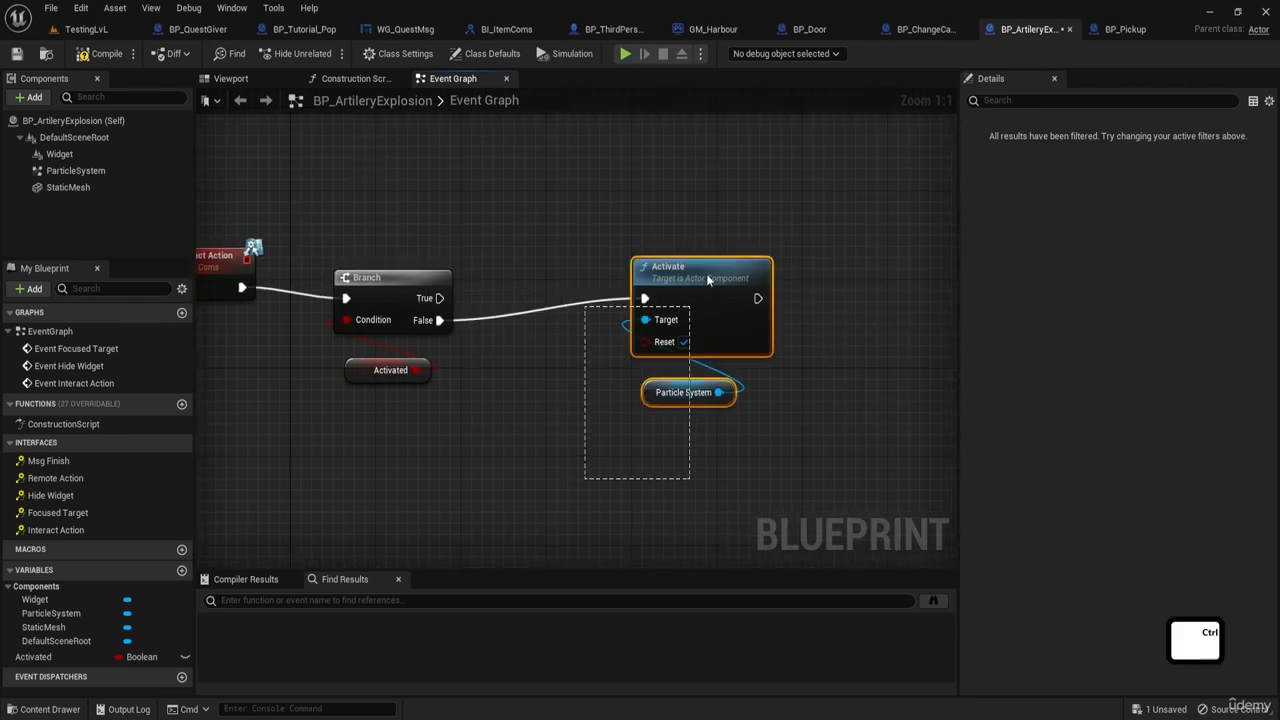
drag(708, 280, 699, 302)
click(353, 426)
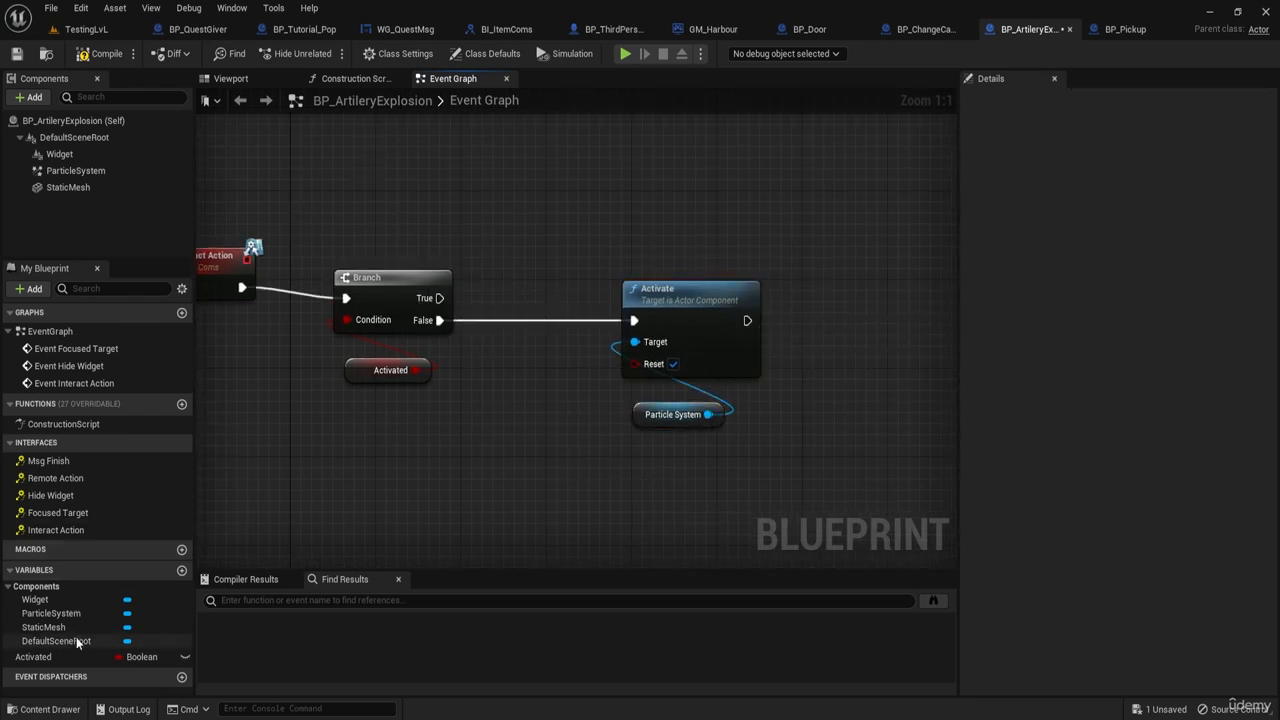
alt+drag(35, 657, 748, 321)
drag(877, 334, 877, 323)
scroll(700, 220, down, 3)
right_drag(668, 130, 761, 383)
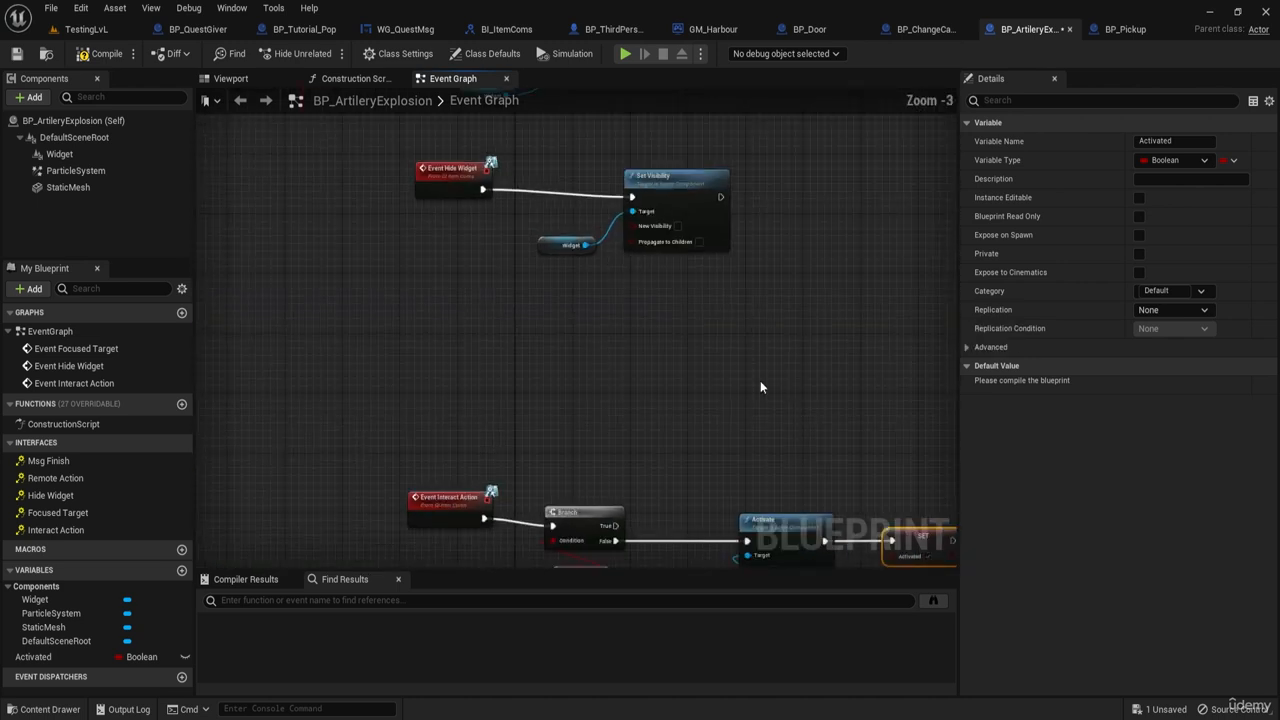
right_drag(634, 289, 793, 390)
scroll(610, 272, up, 3)
drag(612, 273, 488, 304)
click(606, 375)
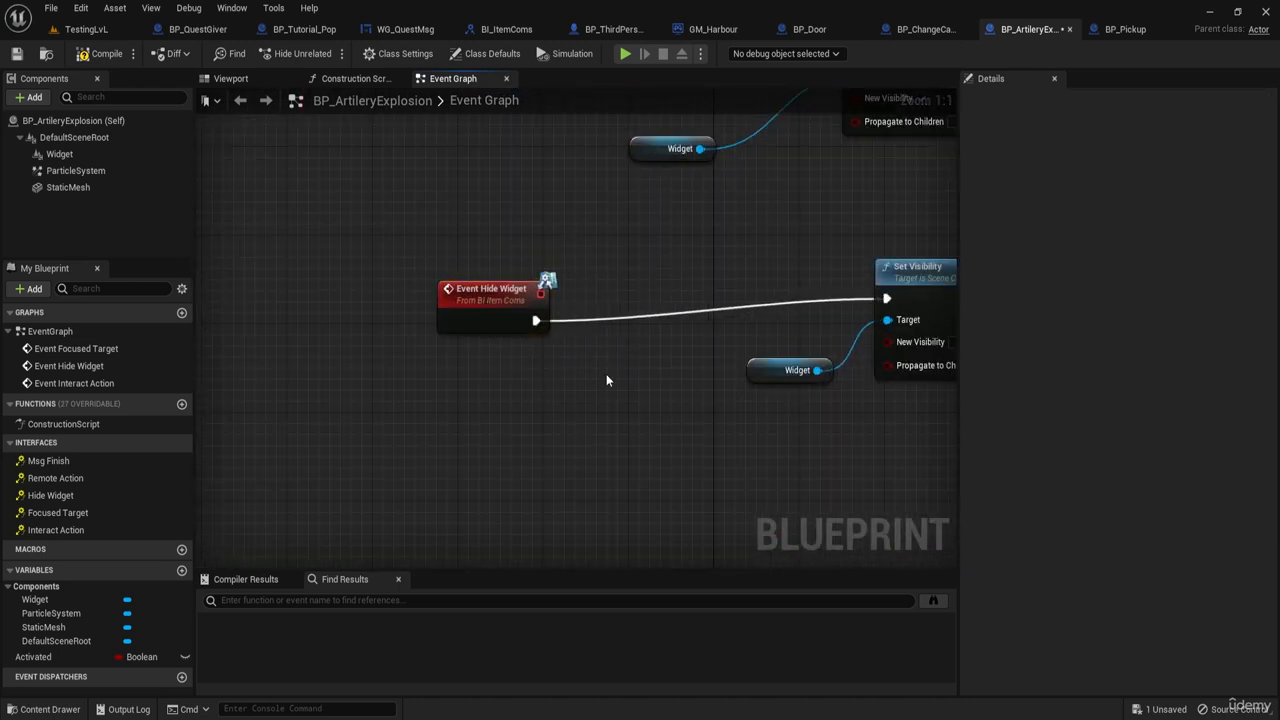
key(b)
click(634, 323)
drag(678, 327, 648, 288)
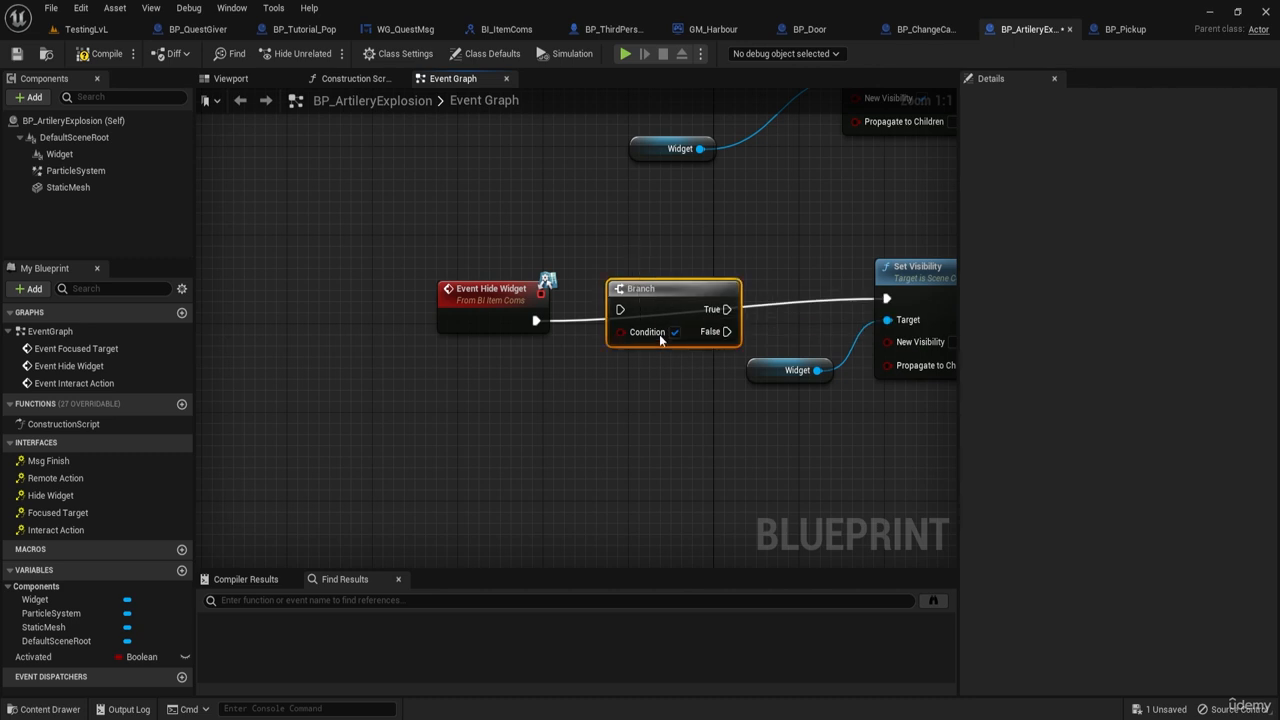
key(Delete)
Step: Insert a Branch with Activated as its condition after Event Focused Target, with its False output running Set Visibility
right_drag(688, 130, 584, 444)
drag(545, 363, 395, 354)
click(561, 339)
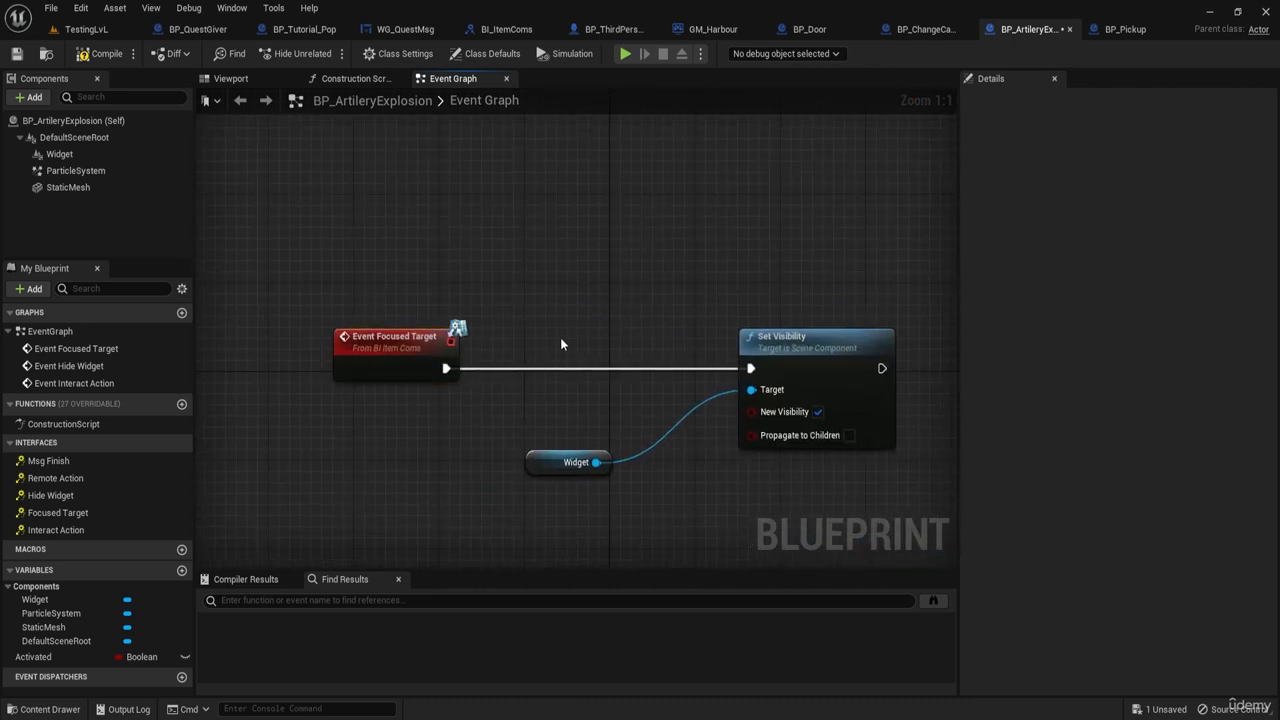
key(b)
click(561, 339)
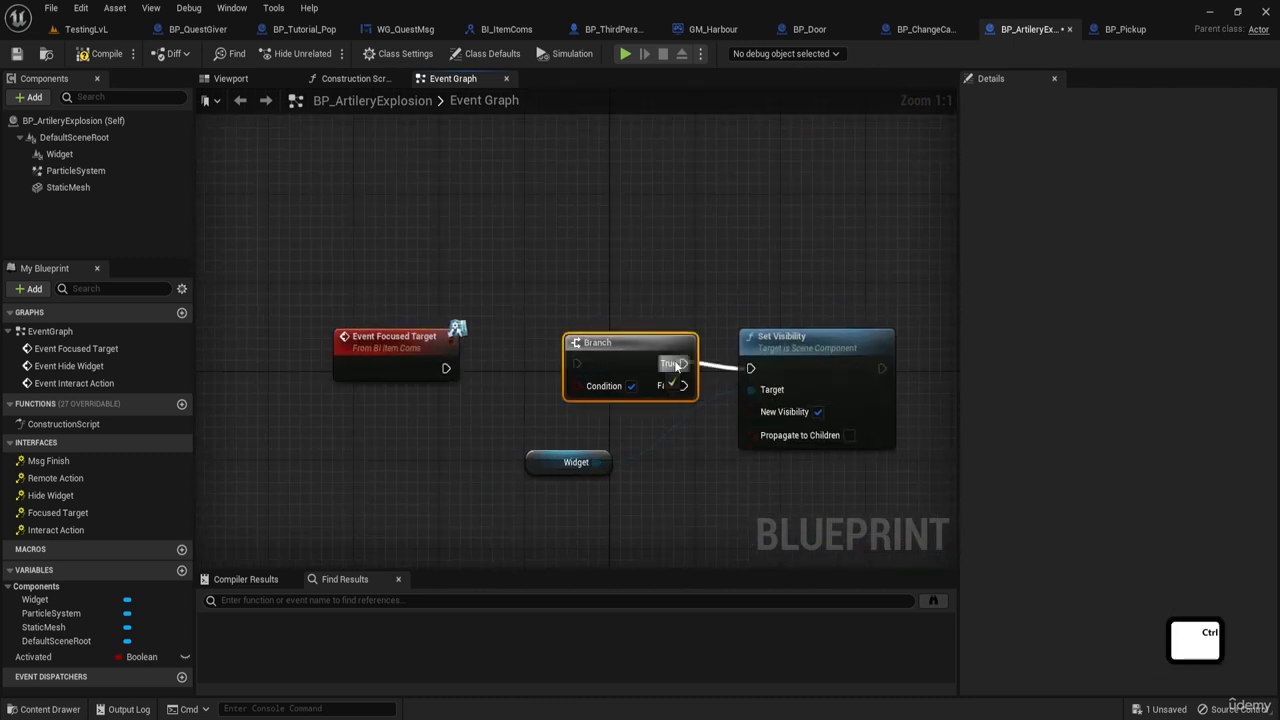
drag(586, 366, 446, 368)
click(86, 656)
ctrl+drag(86, 656, 559, 391)
drag(542, 466, 770, 495)
drag(453, 440, 615, 450)
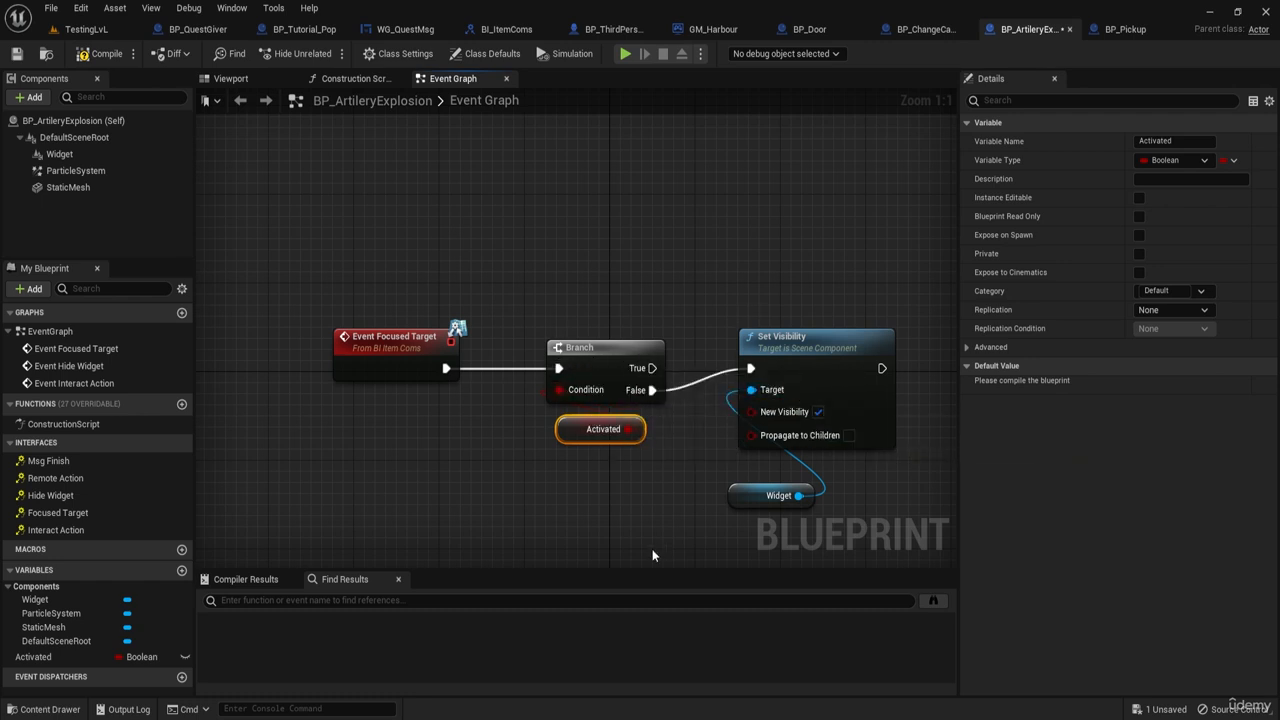
Step: Copy the Hide Widget event's Set Visibility and Widget nodes and connect the pasted pair after Set Activated in the Interact Action chain
right_drag(723, 549, 581, 457)
drag(575, 455, 660, 337)
right_drag(532, 457, 581, 293)
drag(580, 293, 768, 489)
key(ctrl+c)
right_drag(693, 500, 638, 224)
scroll(640, 228, down, 4)
right_drag(690, 346, 487, 229)
scroll(682, 340, up, 4)
key(ctrl+v)
drag(825, 287, 661, 221)
right_drag(719, 268, 544, 272)
drag(660, 256, 660, 193)
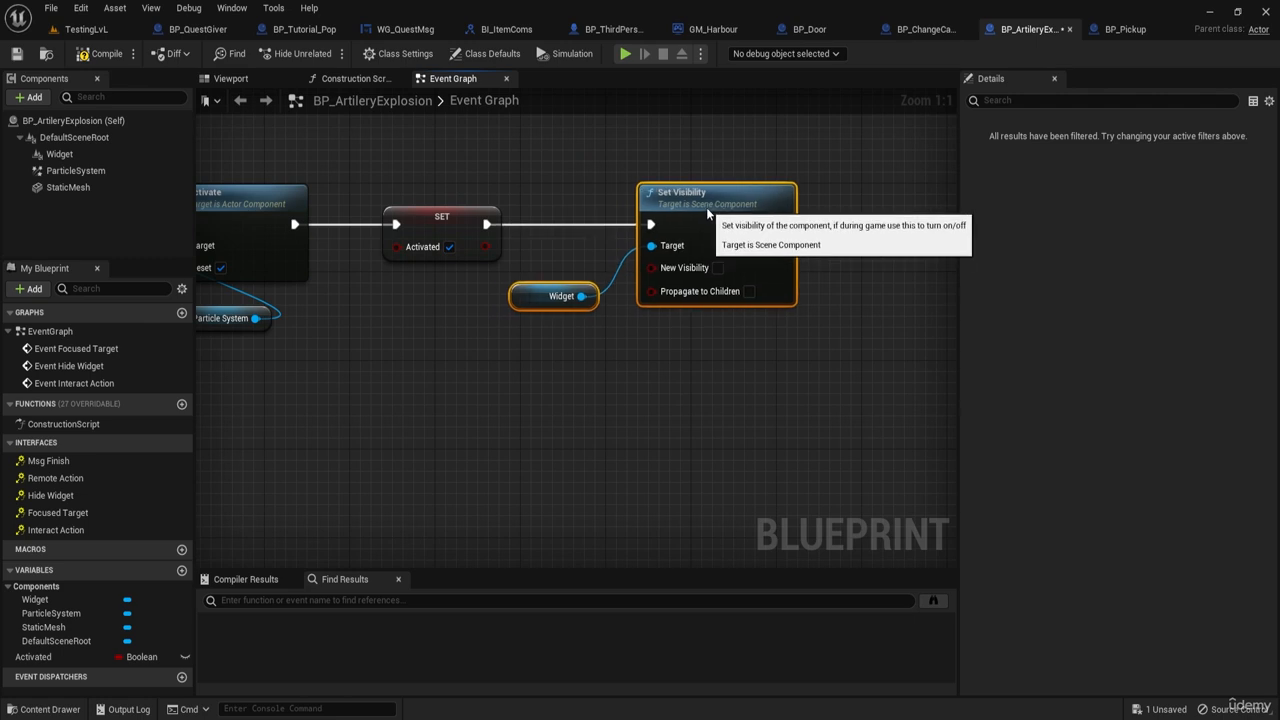
Step: Compile and save the BP_ArtileryExplosion blueprint
click(530, 222)
right_drag(364, 435, 638, 438)
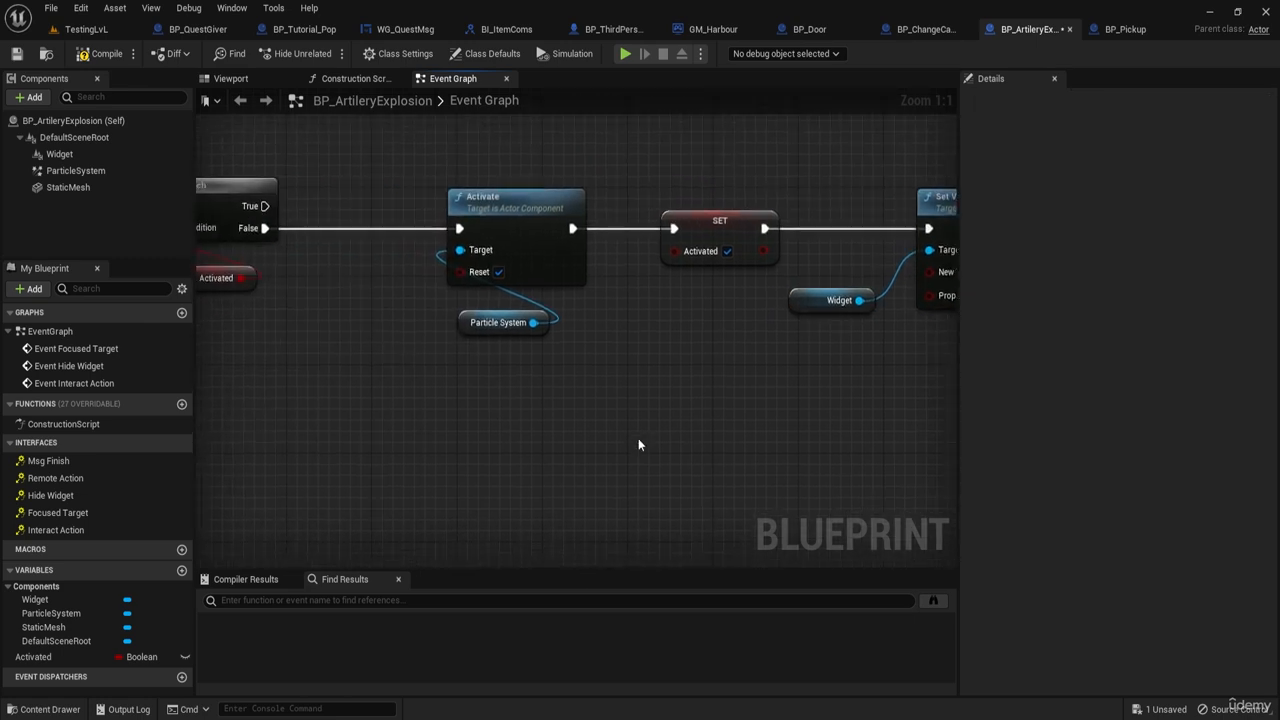
scroll(625, 448, down, 4)
right_drag(433, 251, 561, 349)
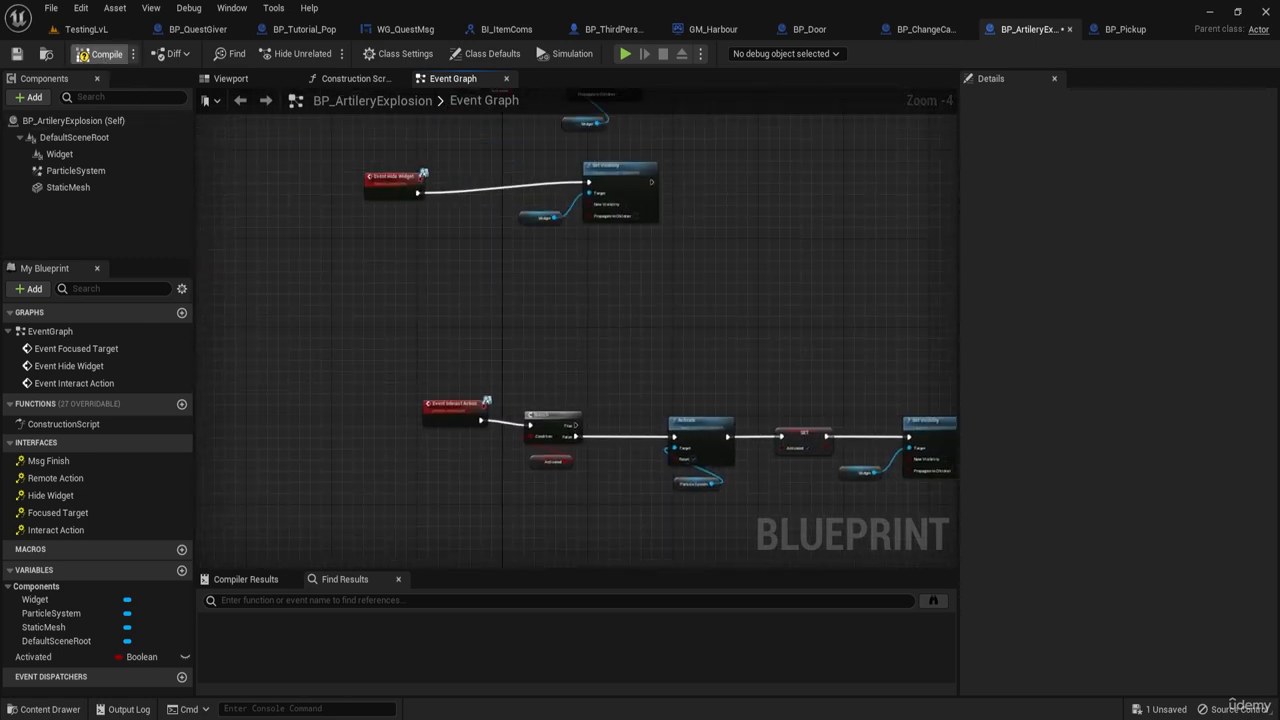
click(84, 54)
click(17, 54)
Step: Place BP_ArtileryExplosion from the Blueprints folder into TestingLvL and rotate it about -120° around Z
click(86, 30)
click(43, 709)
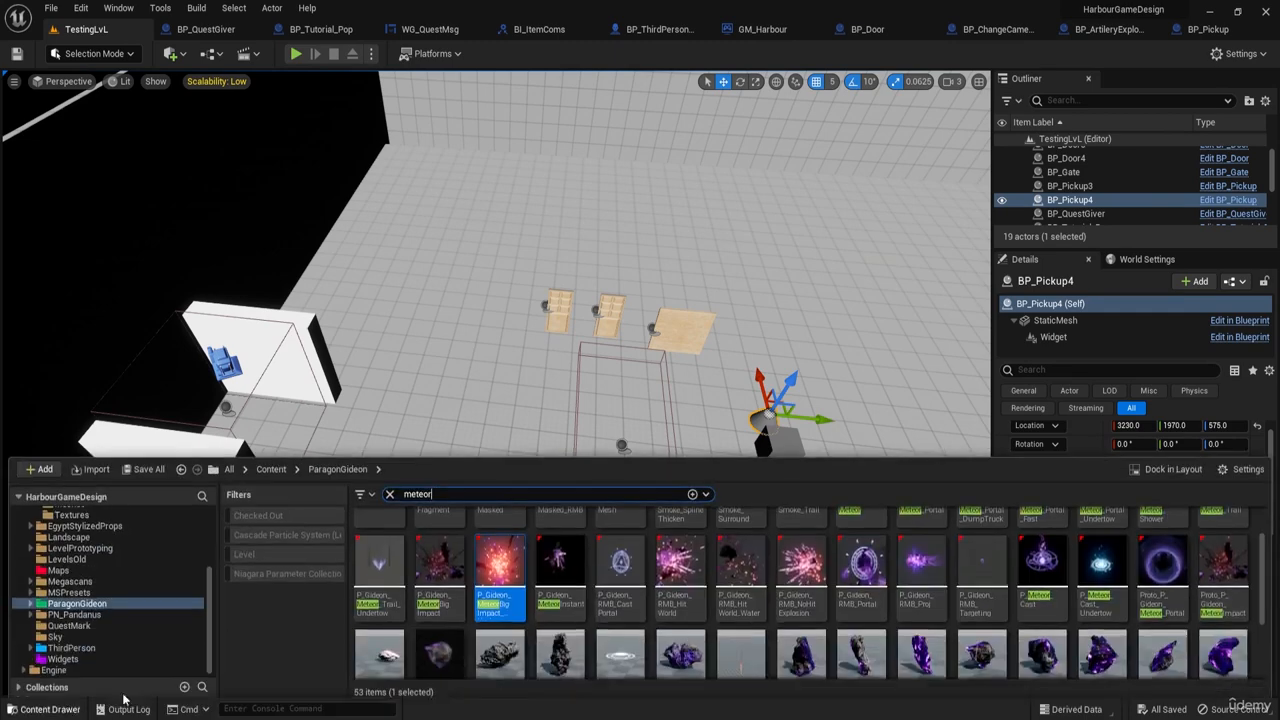
scroll(100, 546, up, 5)
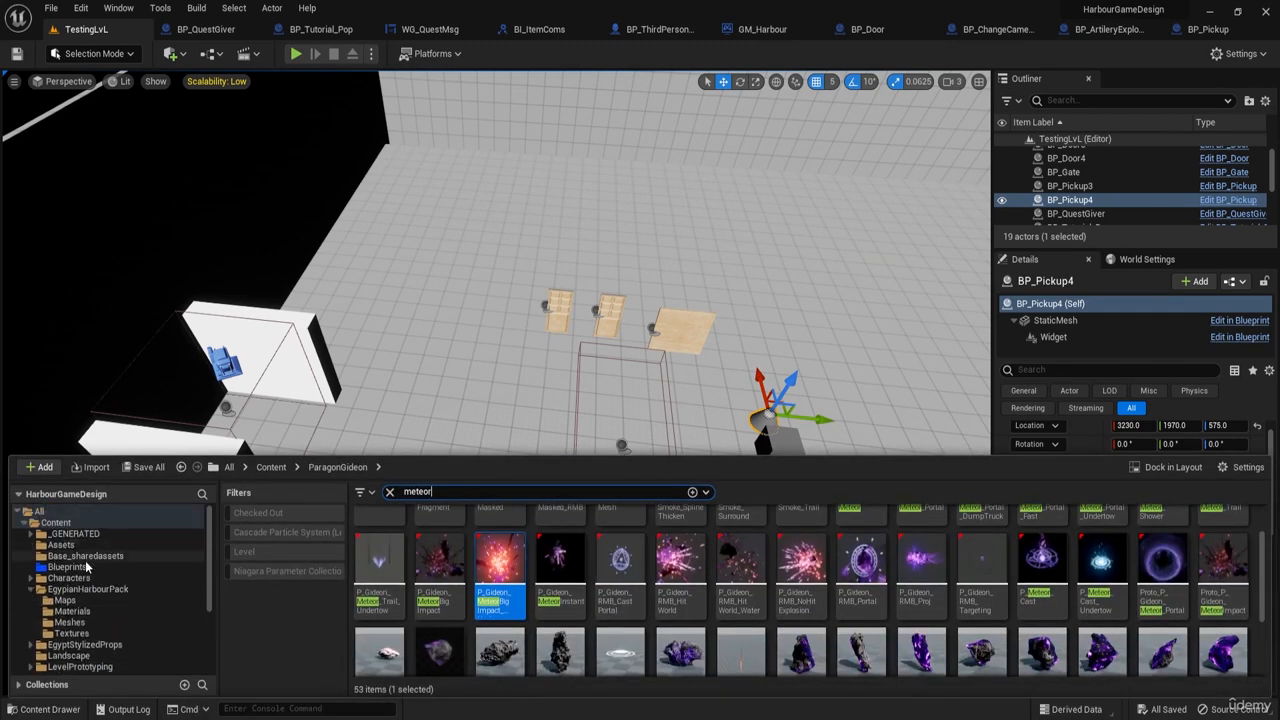
click(68, 567)
click(390, 492)
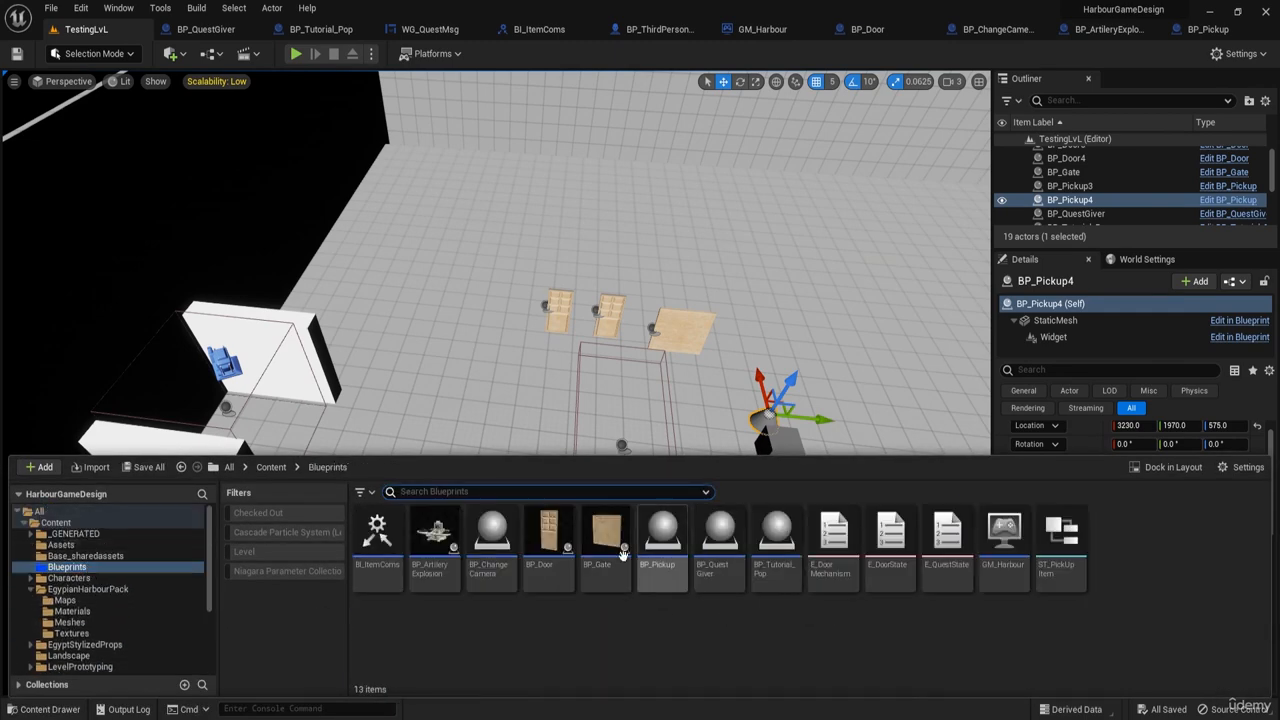
drag(453, 551, 447, 347)
key(e)
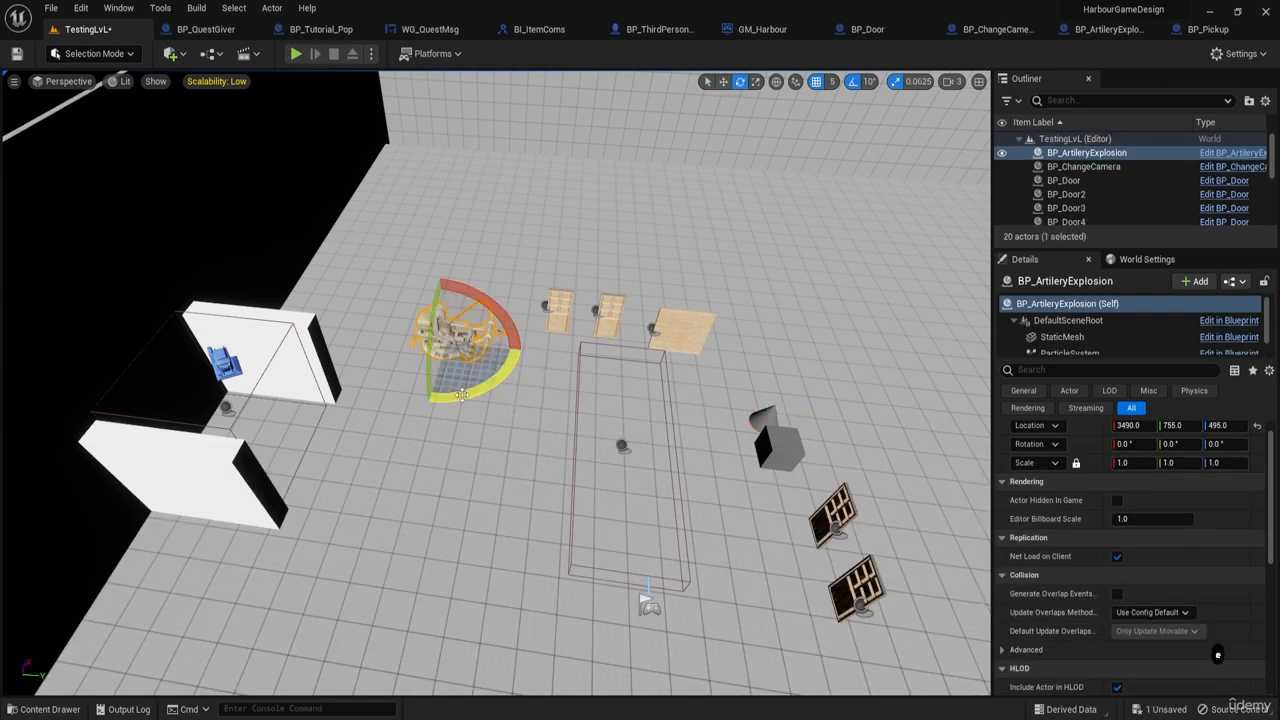
drag(490, 388, 416, 245)
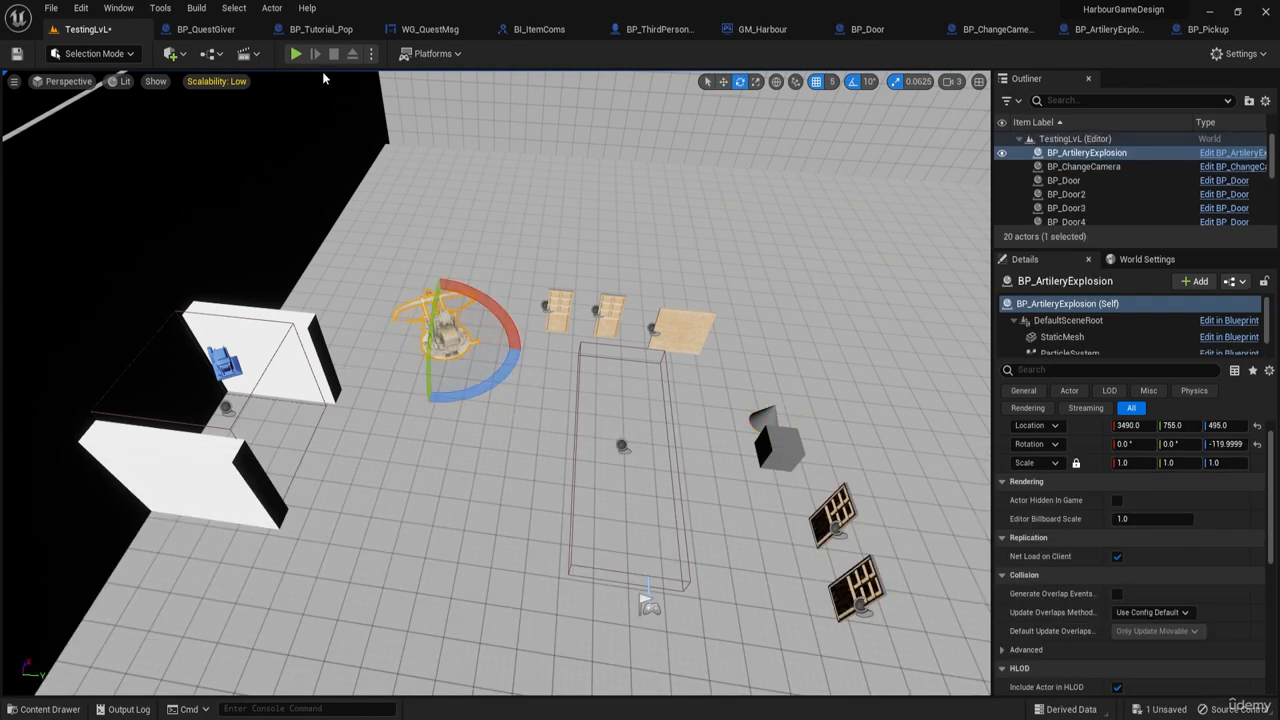
Step: Play-test TestingLvL, walk to the artillery, interact with it several times and end the play session
click(296, 53)
key(w)
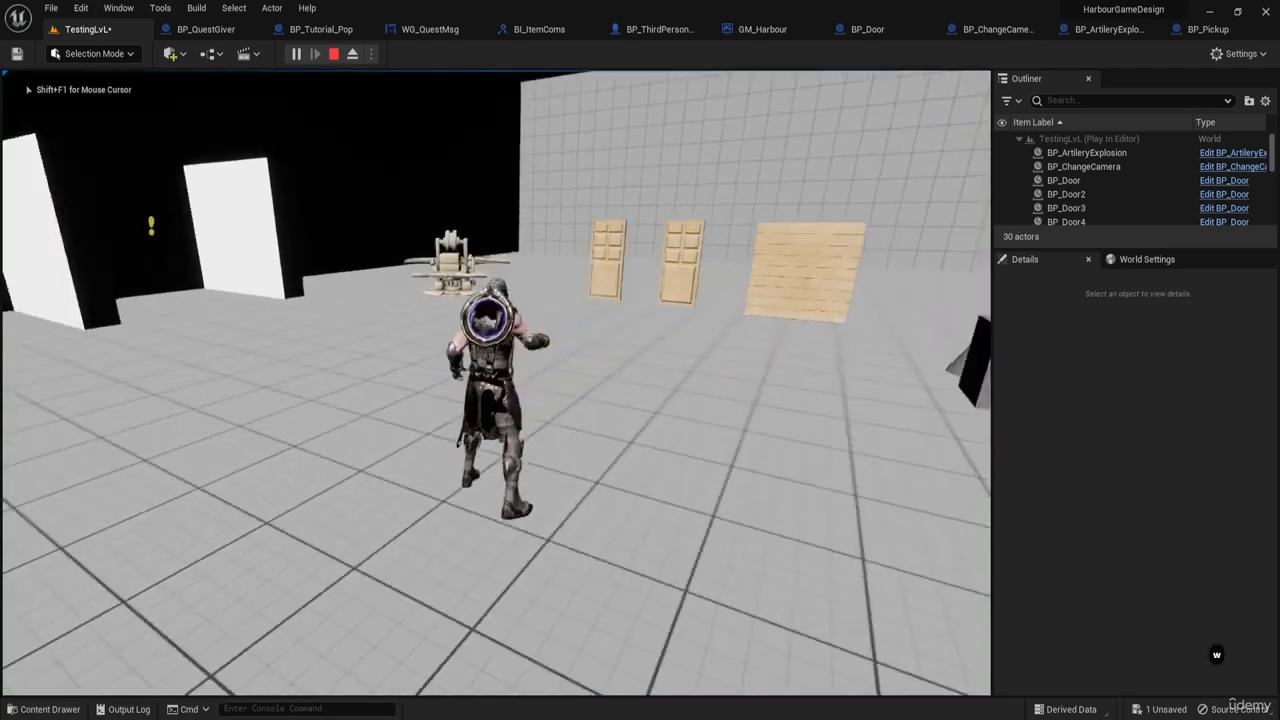
key(w)
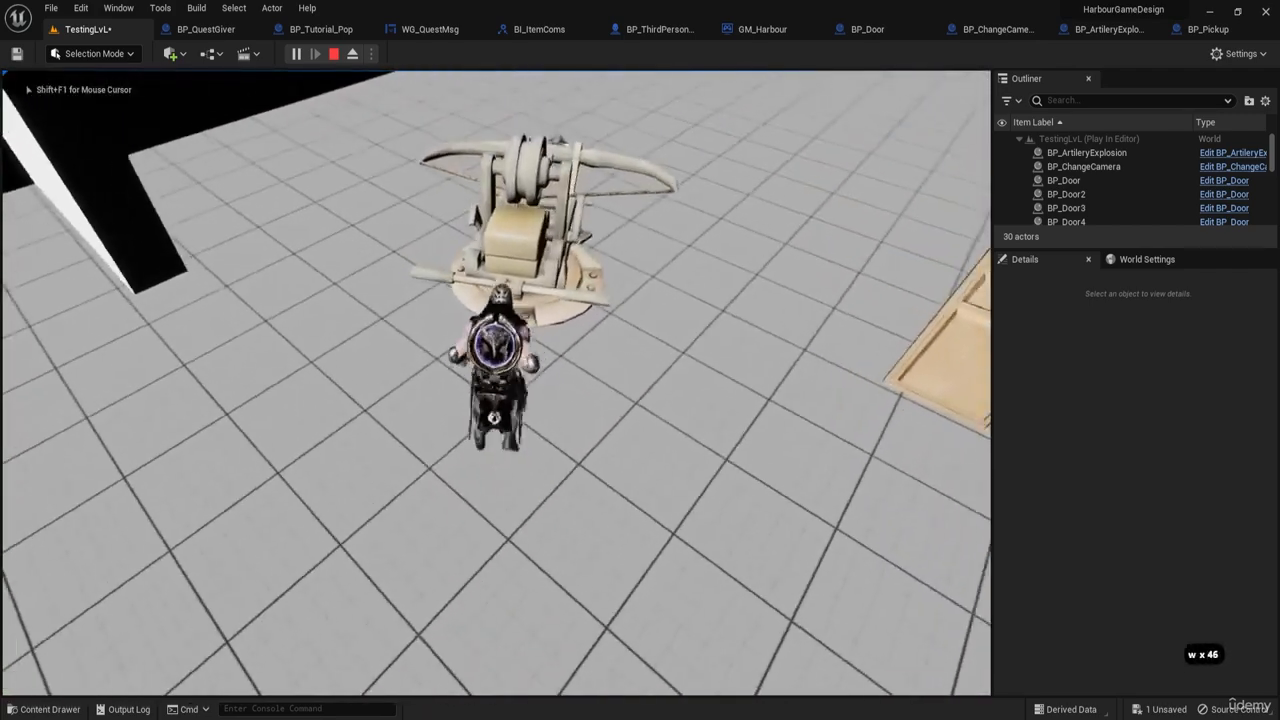
key(w)
key(a)
key(e)
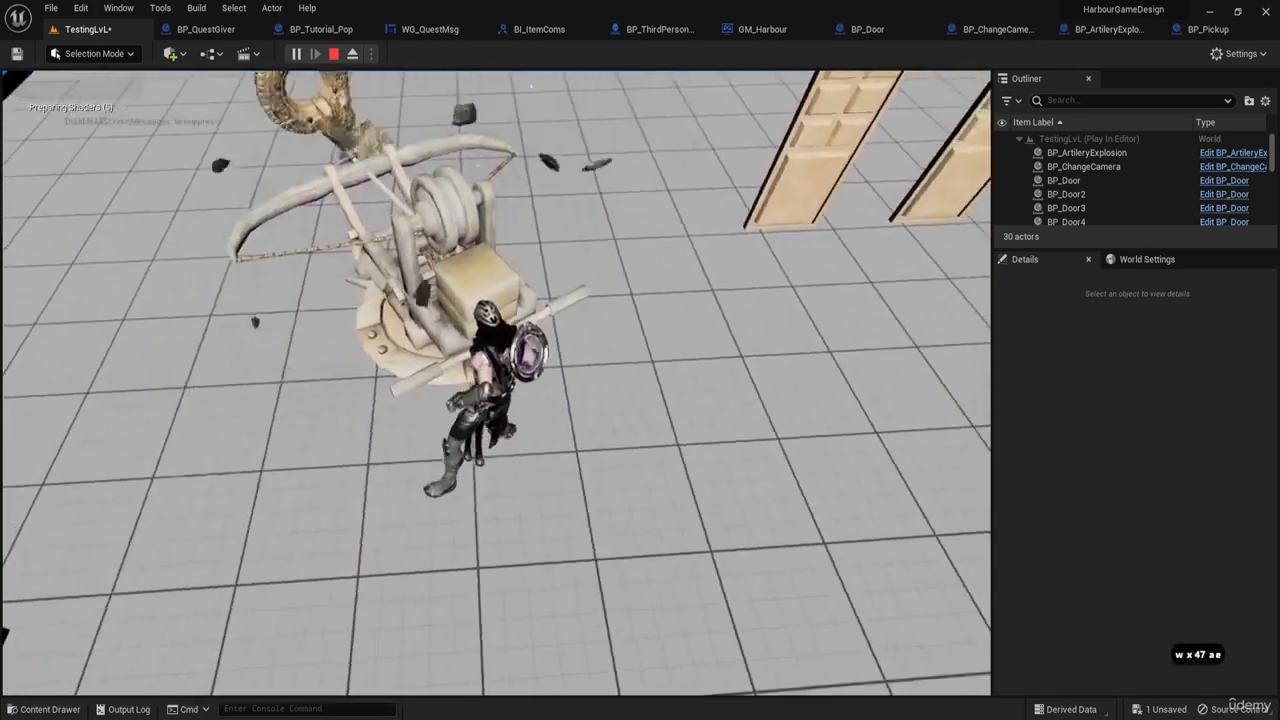
key(a)
key(d)
key(w)
key(e)
key(e)
key(e)
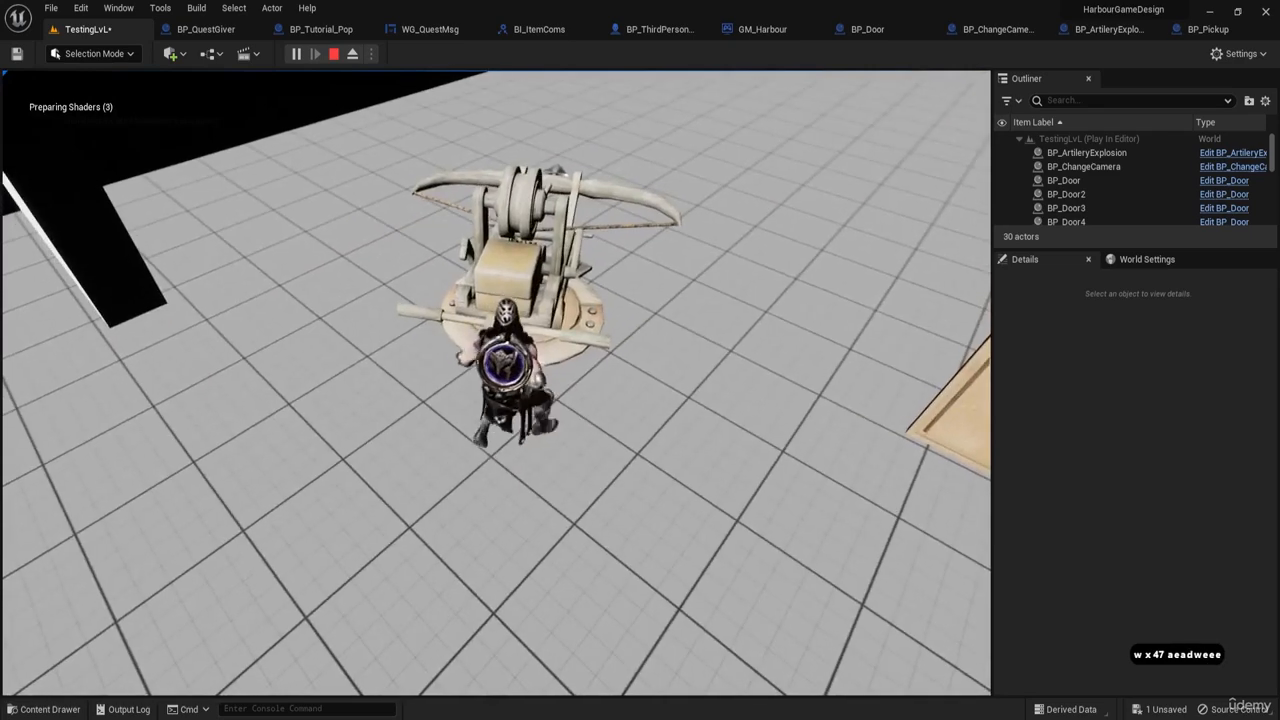
key(Escape)
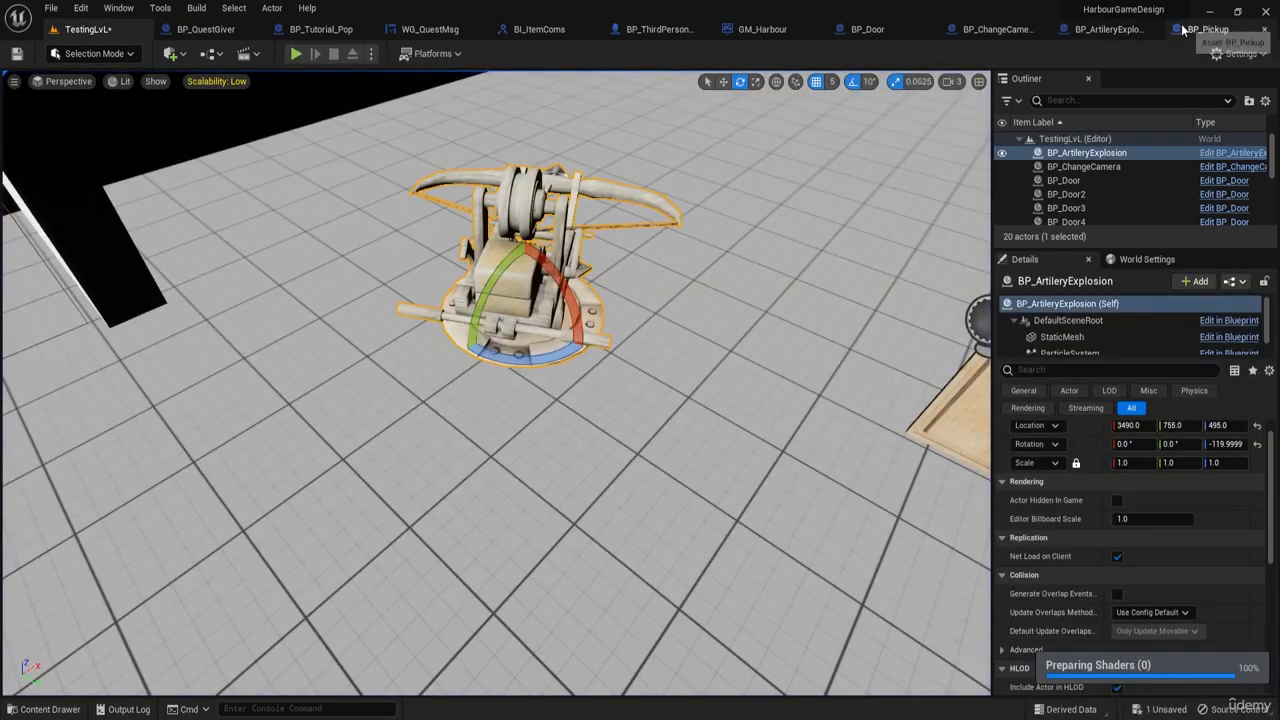
Step: Open the BP_Pickup event graph at the Event Tick logic that rotates the widget
click(1200, 29)
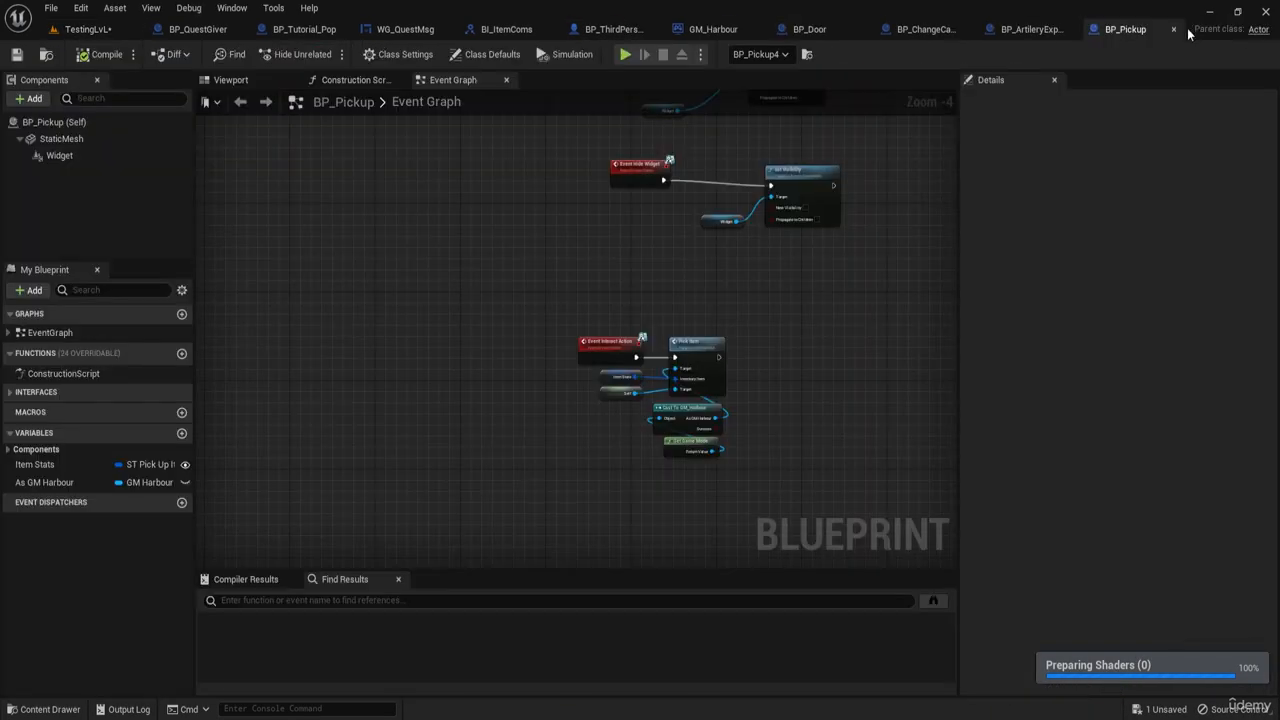
scroll(726, 414, down, 1)
right_drag(730, 484, 254, 241)
right_drag(468, 236, 472, 505)
scroll(467, 270, up, 6)
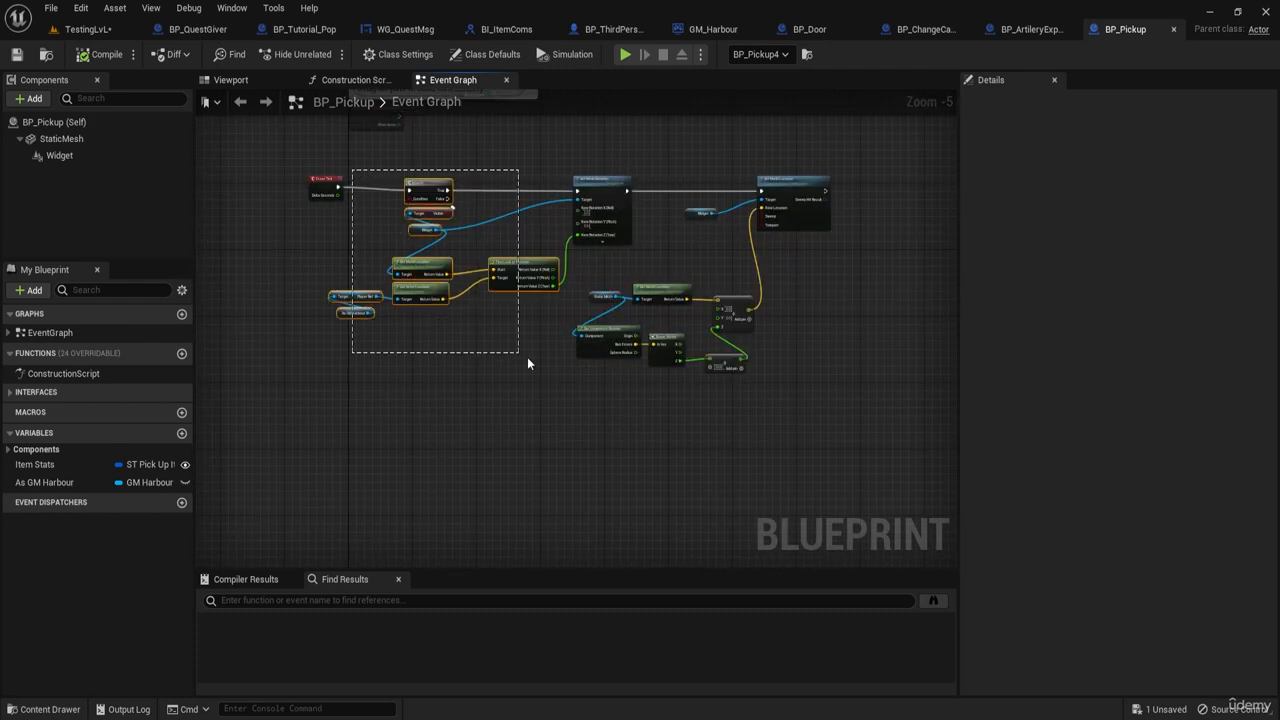
drag(576, 383, 552, 343)
key(ctrl+c)
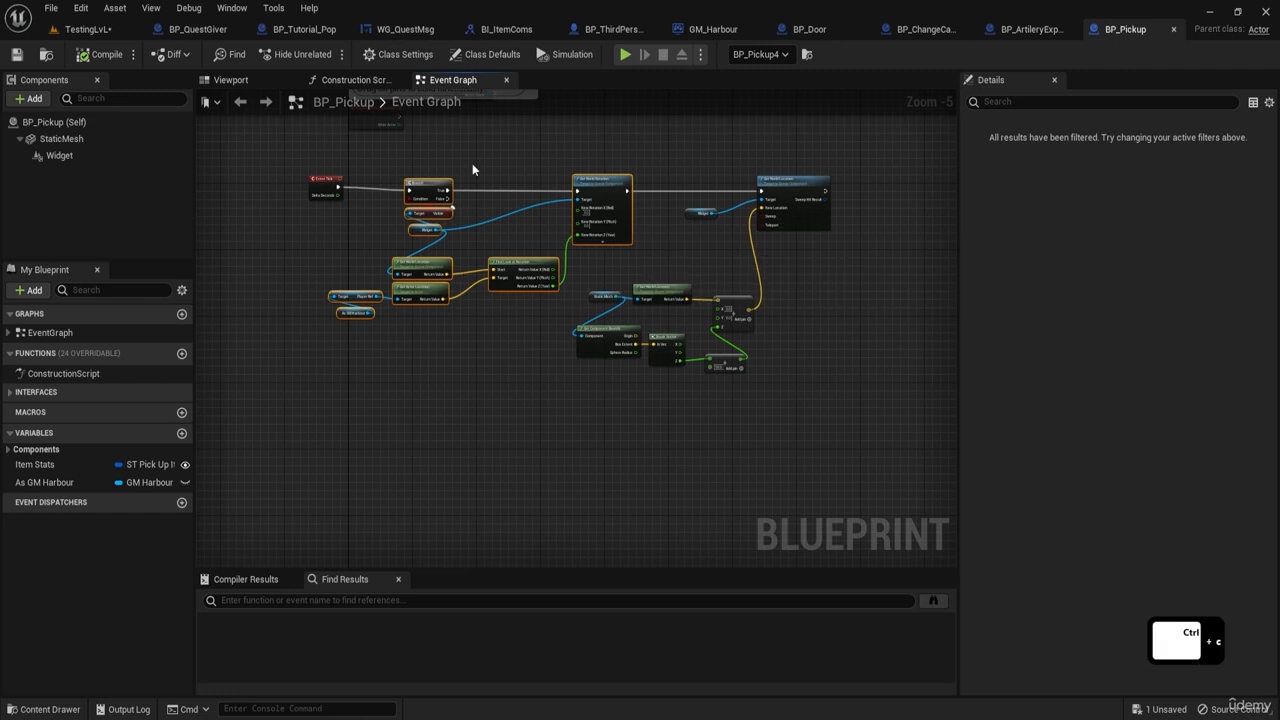
scroll(324, 190, up, 4)
scroll(324, 190, up, 1)
key(ctrl+c)
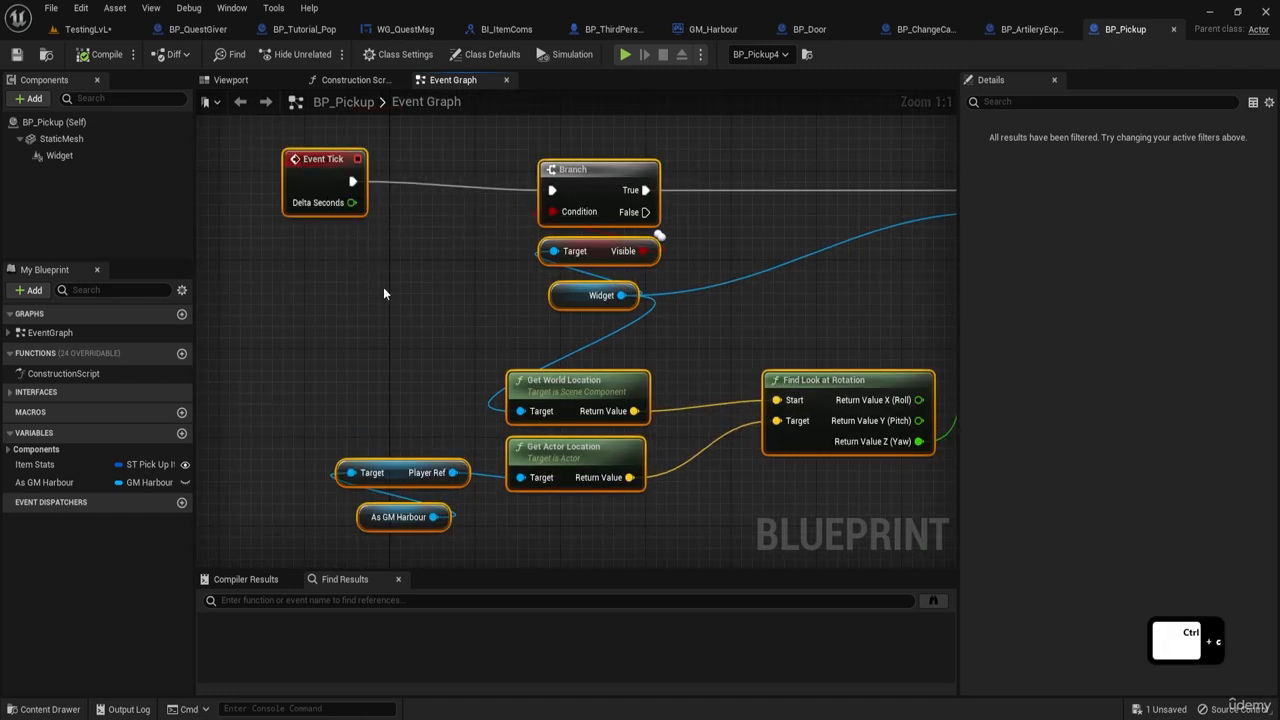
right_drag(480, 312, 416, 283)
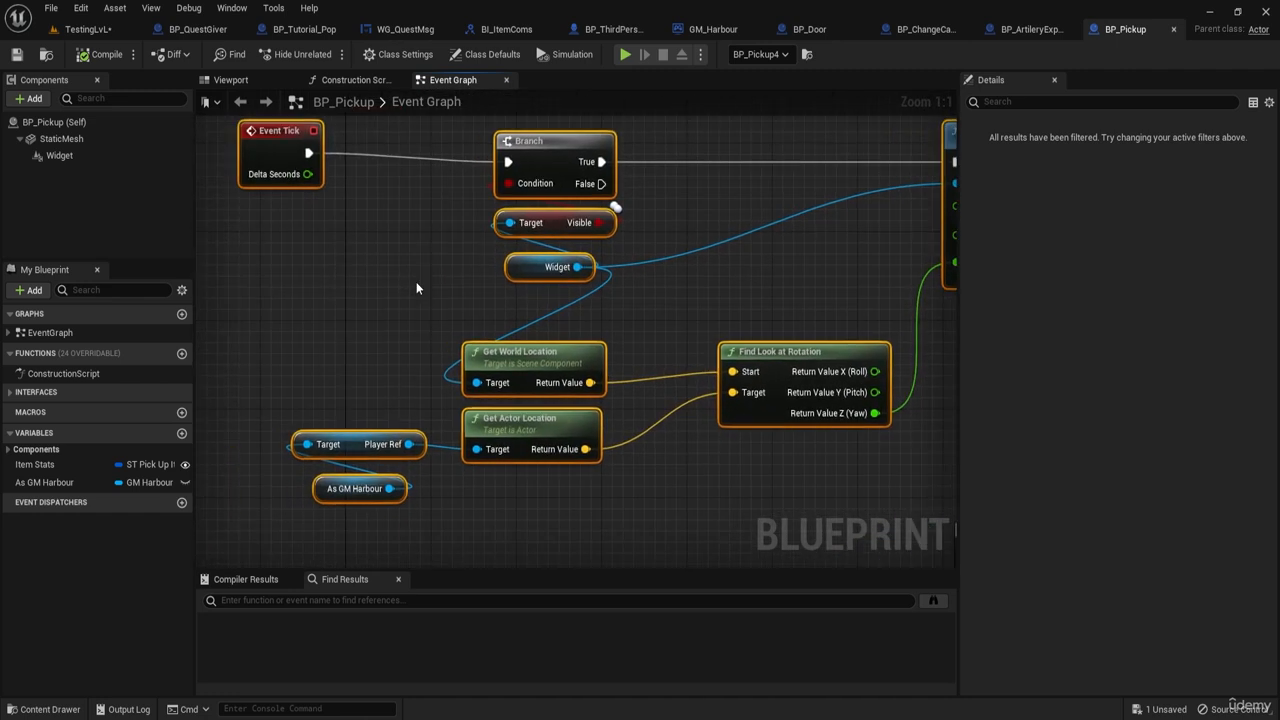
click(408, 303)
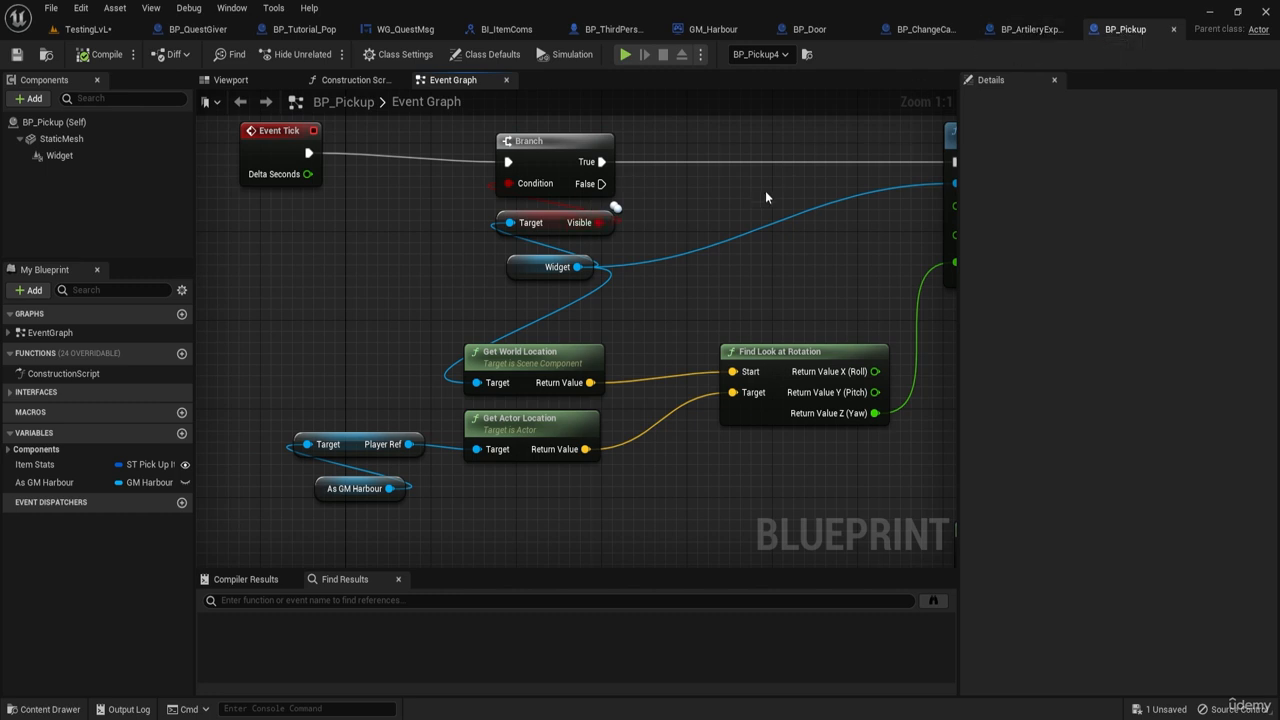
Step: Copy BP_Pickup's As GM Harbour SET, Cast To GM_Harbour and Get Game Mode nodes plus the Event Tick chain through Set World Rotation
scroll(765, 190, down, 5)
scroll(602, 298, up, 5)
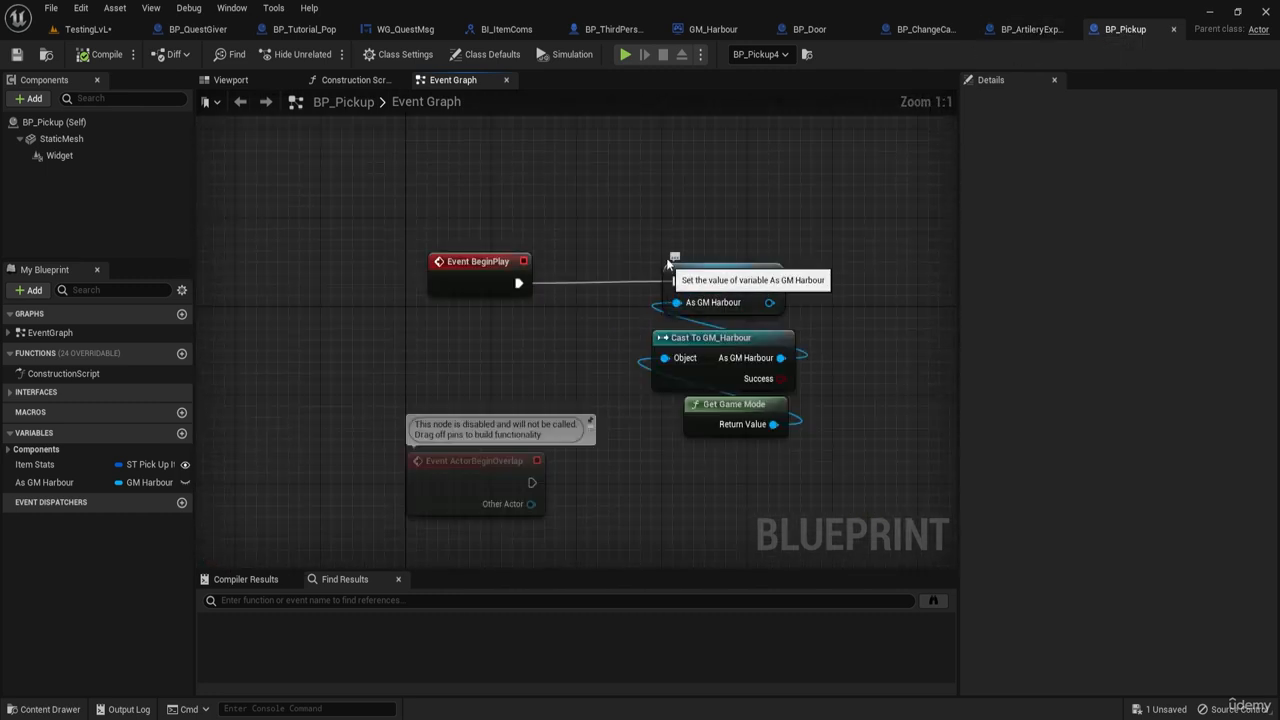
shift+drag(654, 223, 735, 460)
right_drag(720, 519, 750, 115)
scroll(616, 221, down, 2)
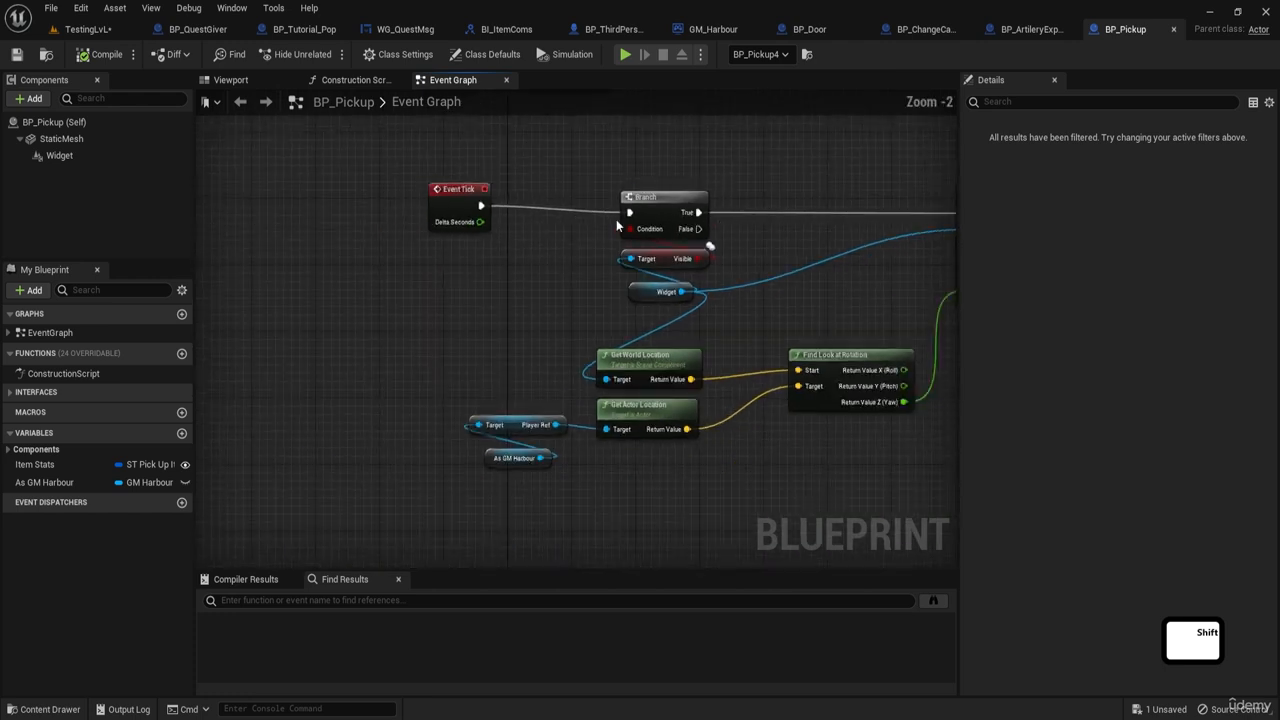
shift+drag(636, 418, 818, 536)
right_drag(818, 536, 516, 509)
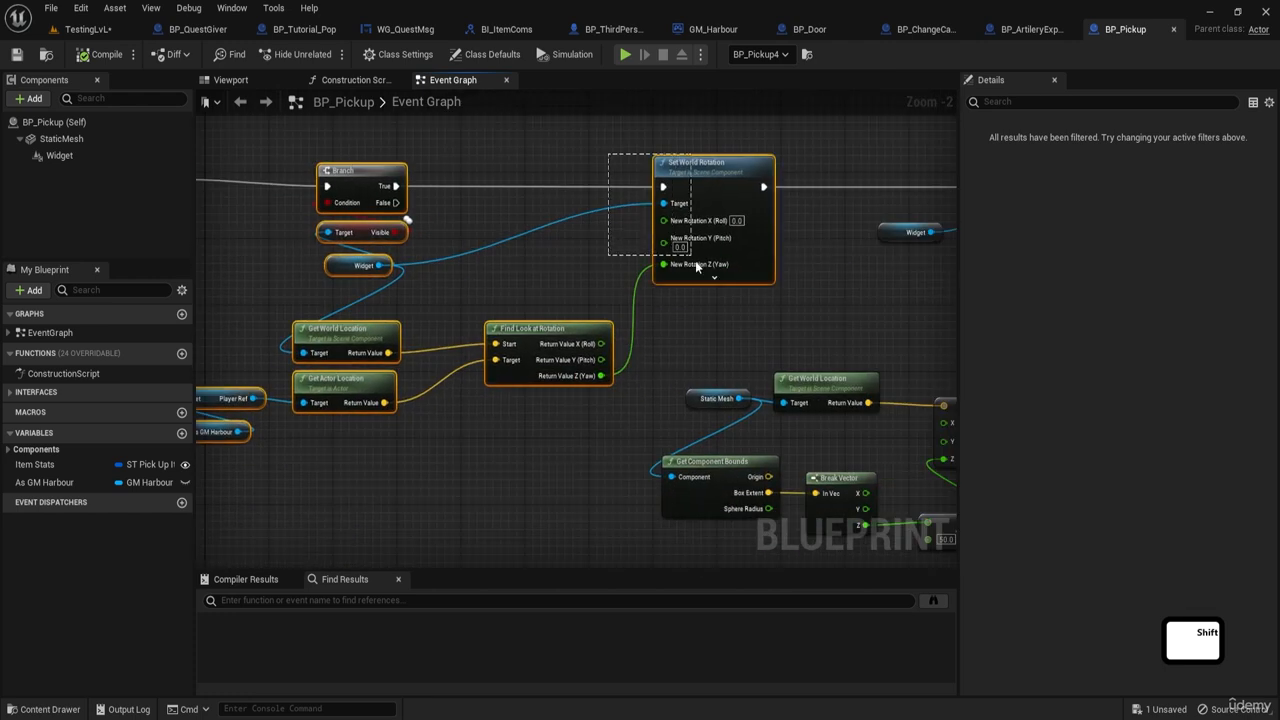
right_drag(582, 196, 654, 394)
scroll(640, 394, down, 2)
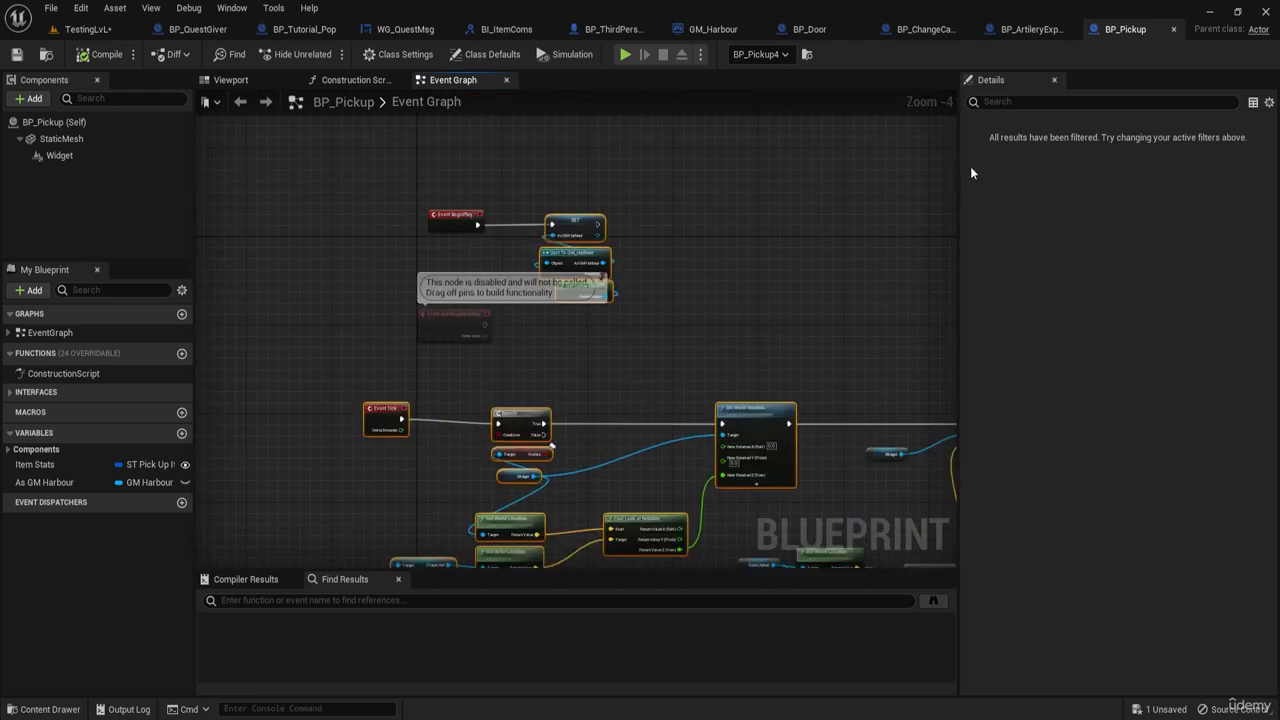
Step: Paste the copied GM_Harbour cast and Event Tick nodes into an empty area of the BP_ArtileryExplosion event graph
click(1030, 29)
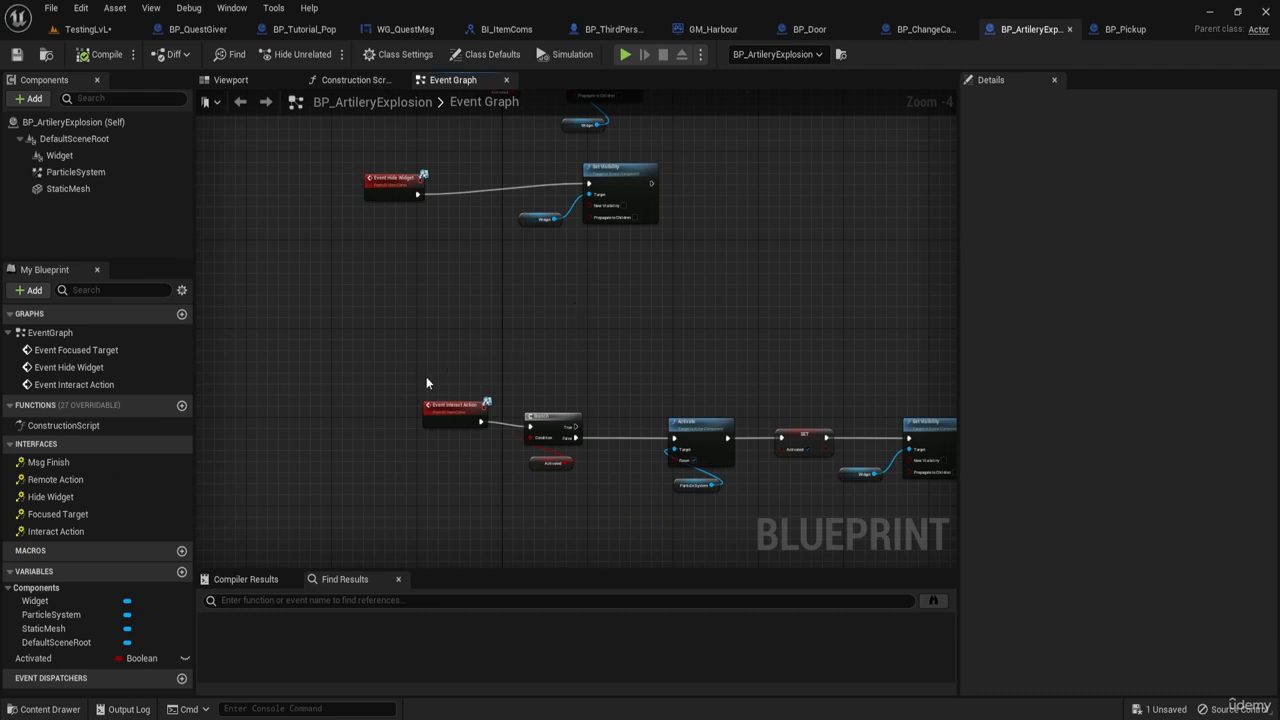
drag(443, 415, 443, 426)
click(512, 373)
scroll(586, 366, down, 4)
right_drag(622, 345, 678, 390)
key(ctrl+v)
scroll(702, 193, up, 5)
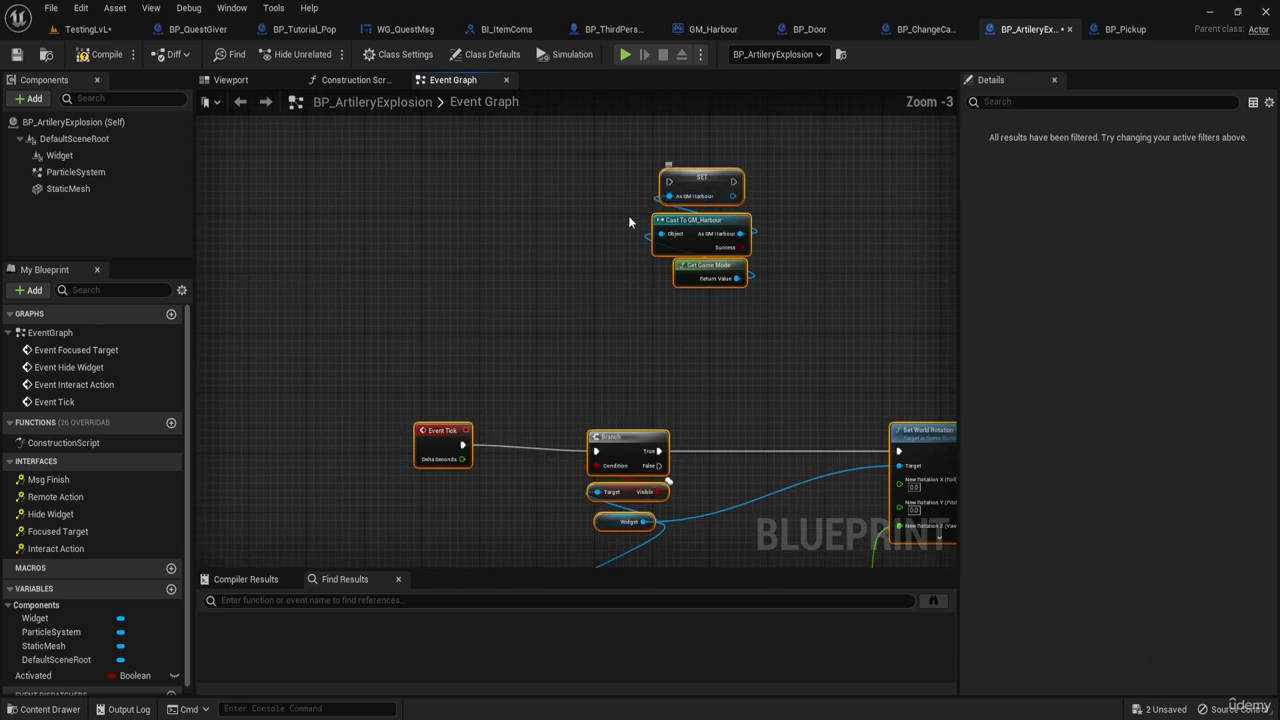
Step: Add an Event BeginPlay node beside the pasted As GM Harbour SET node and connect it to that node
right_click(506, 248)
text(begin play)
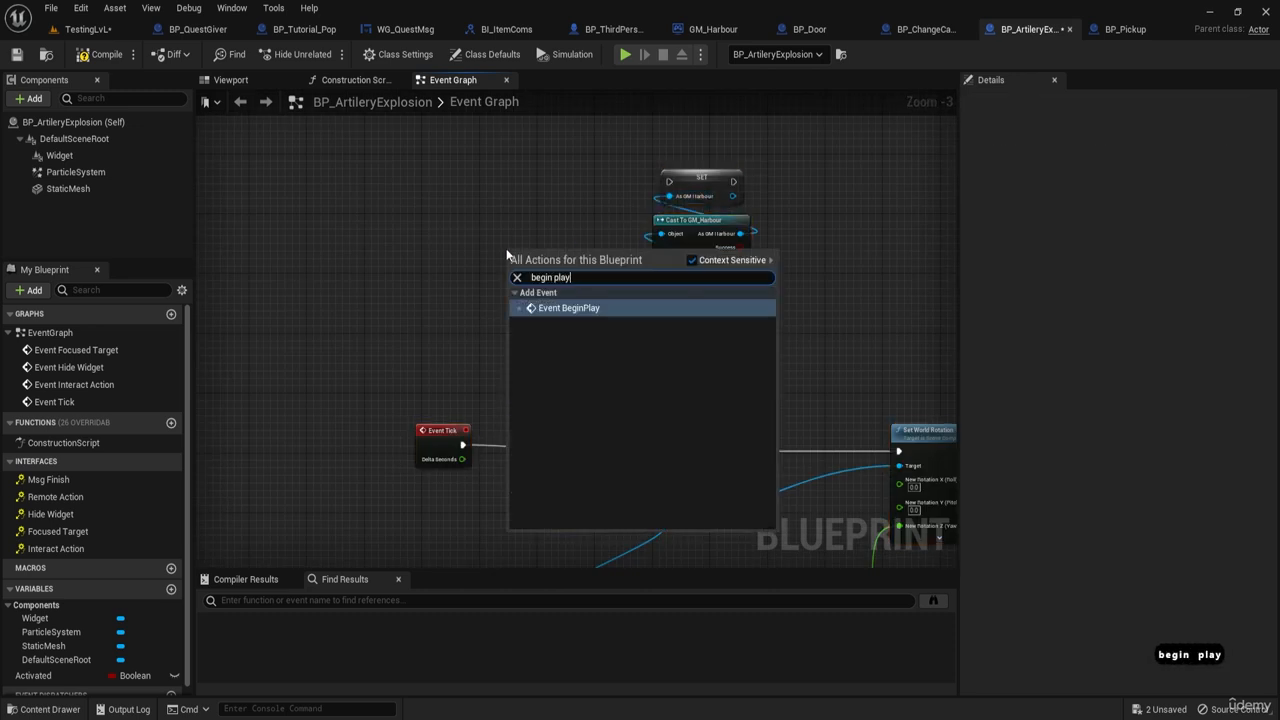
key(Return)
drag(530, 251, 535, 184)
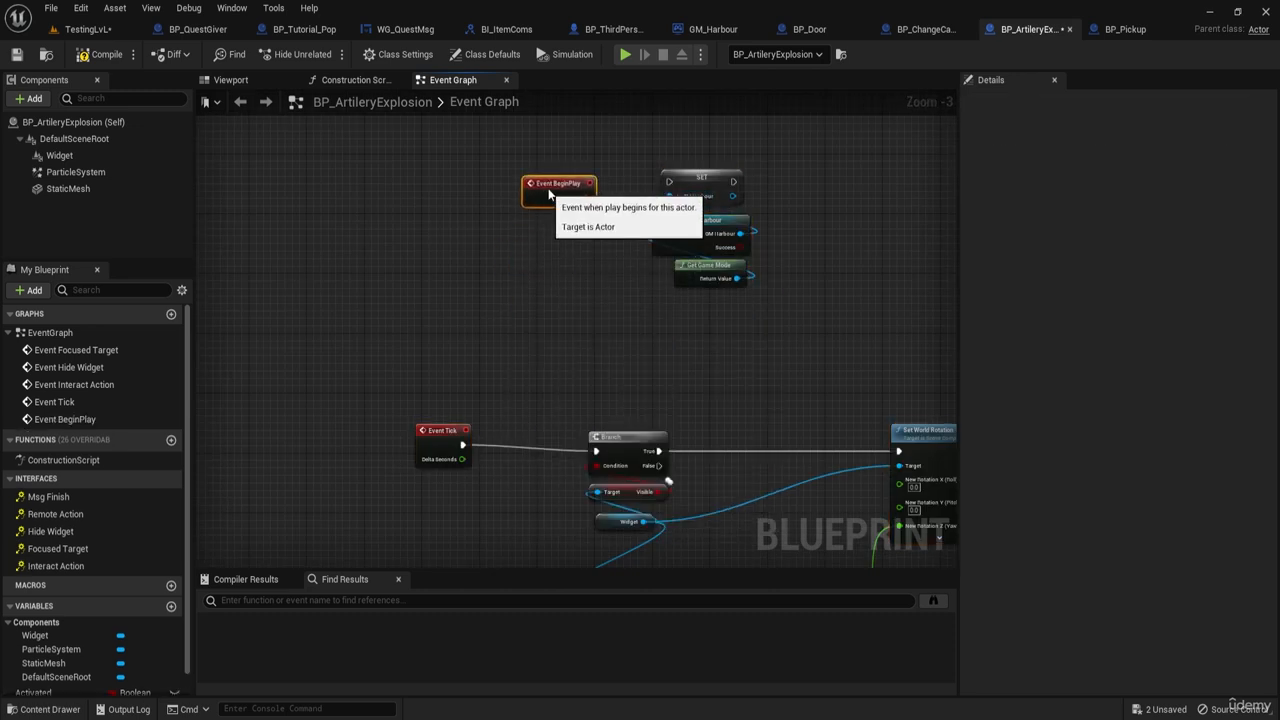
scroll(548, 190, up, 3)
Step: Create the missing As GM Harbour variable from the pasted SET node and review the Event Tick chain
right_click(731, 178)
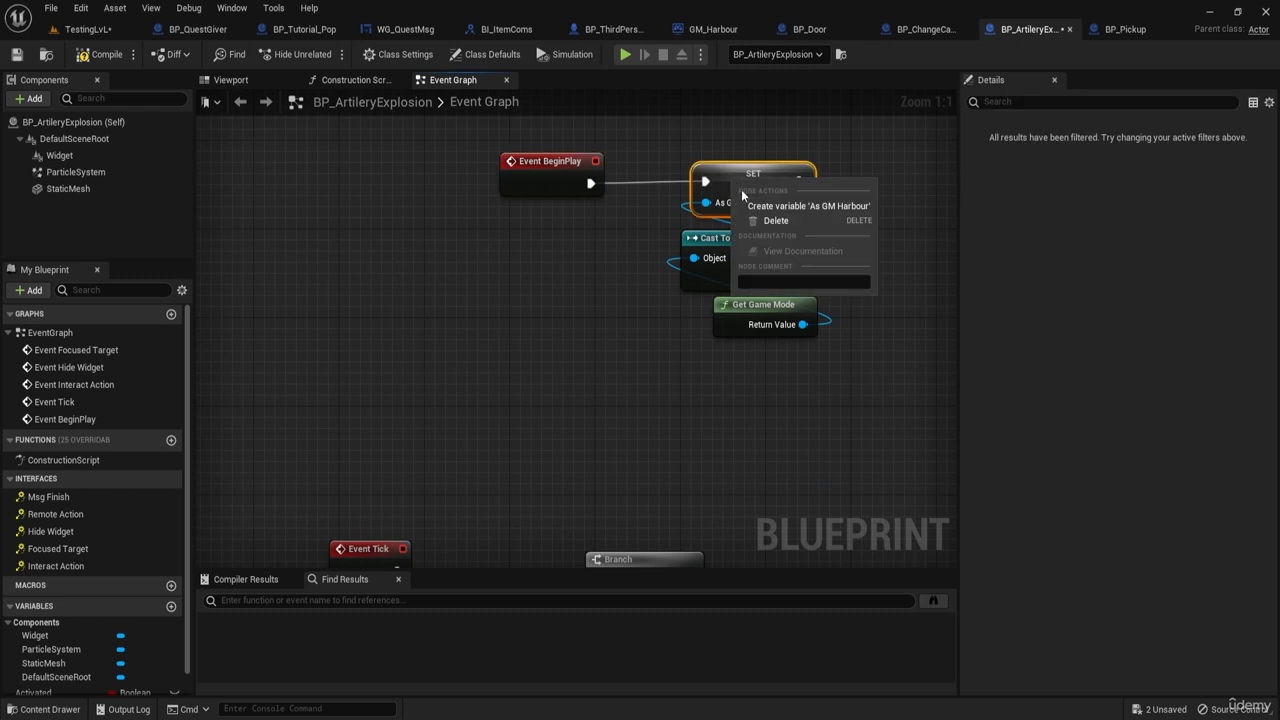
click(799, 206)
right_drag(564, 424, 626, 220)
scroll(645, 232, down, 2)
right_drag(712, 260, 646, 211)
scroll(547, 211, down, 1)
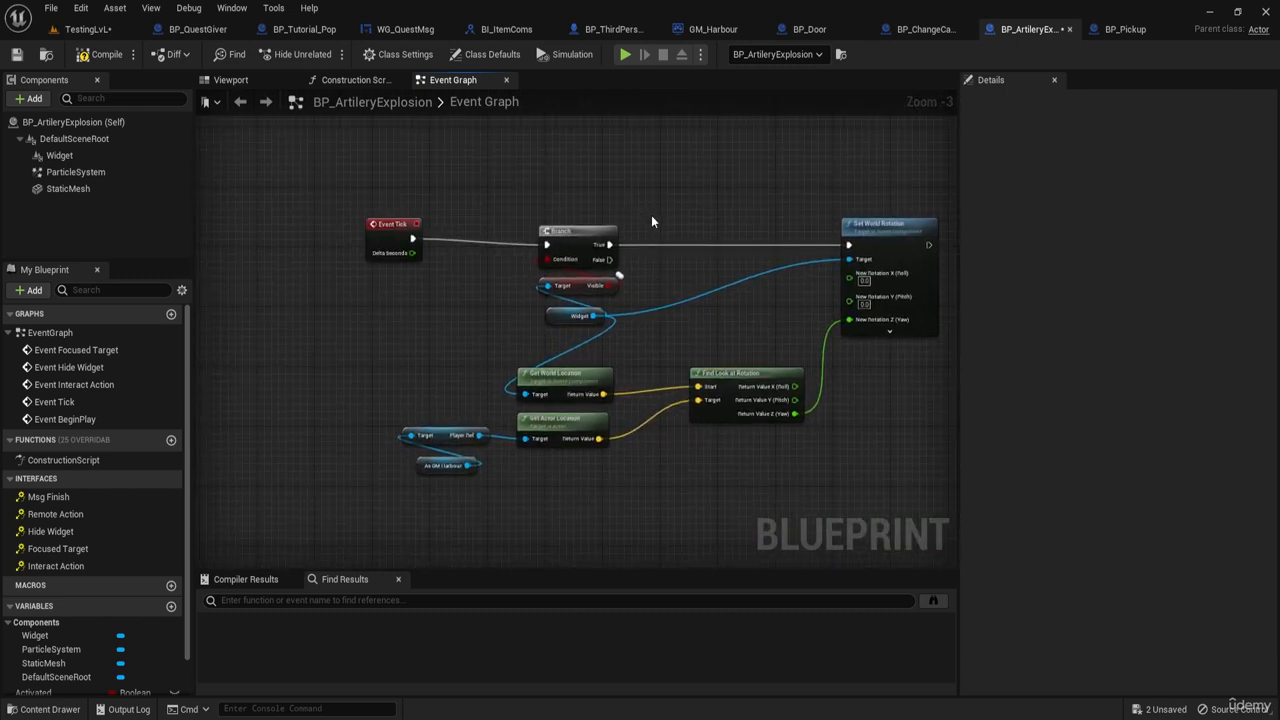
right_drag(563, 206, 489, 257)
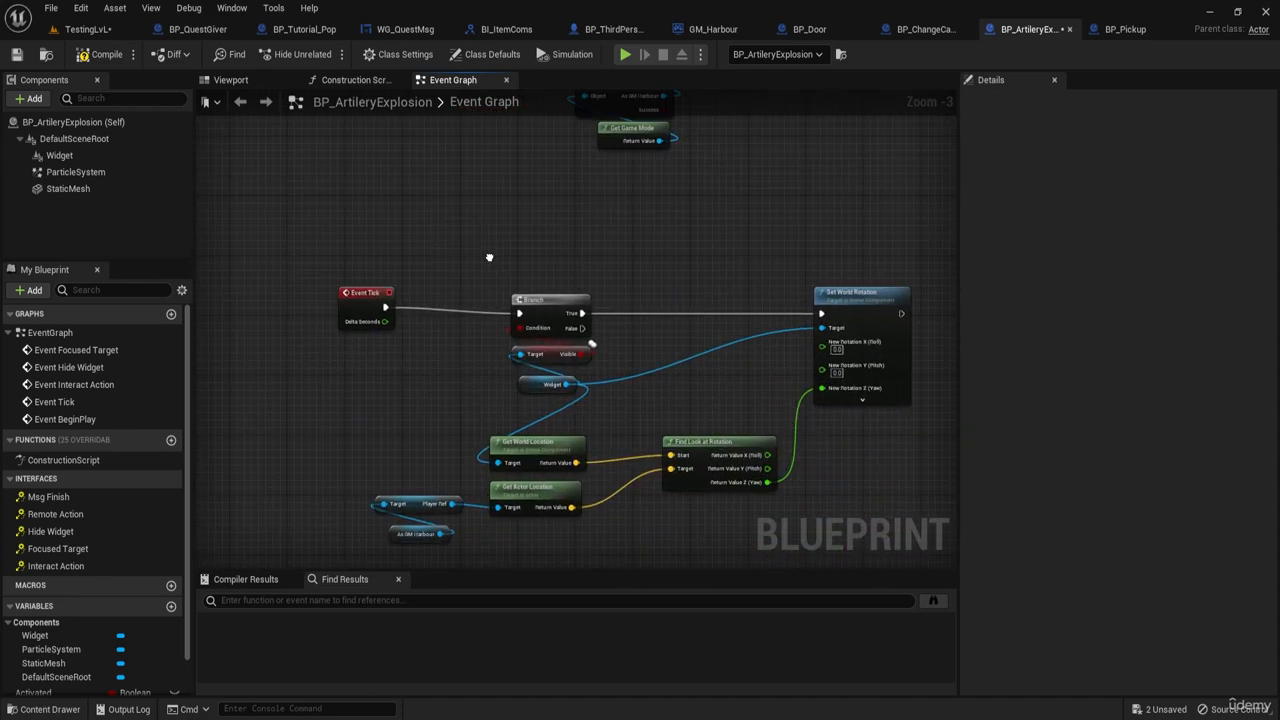
Step: Play-test TestingLvL again, circling the artillery to check the widget's rotation and triggering the explosion
click(84, 31)
click(298, 54)
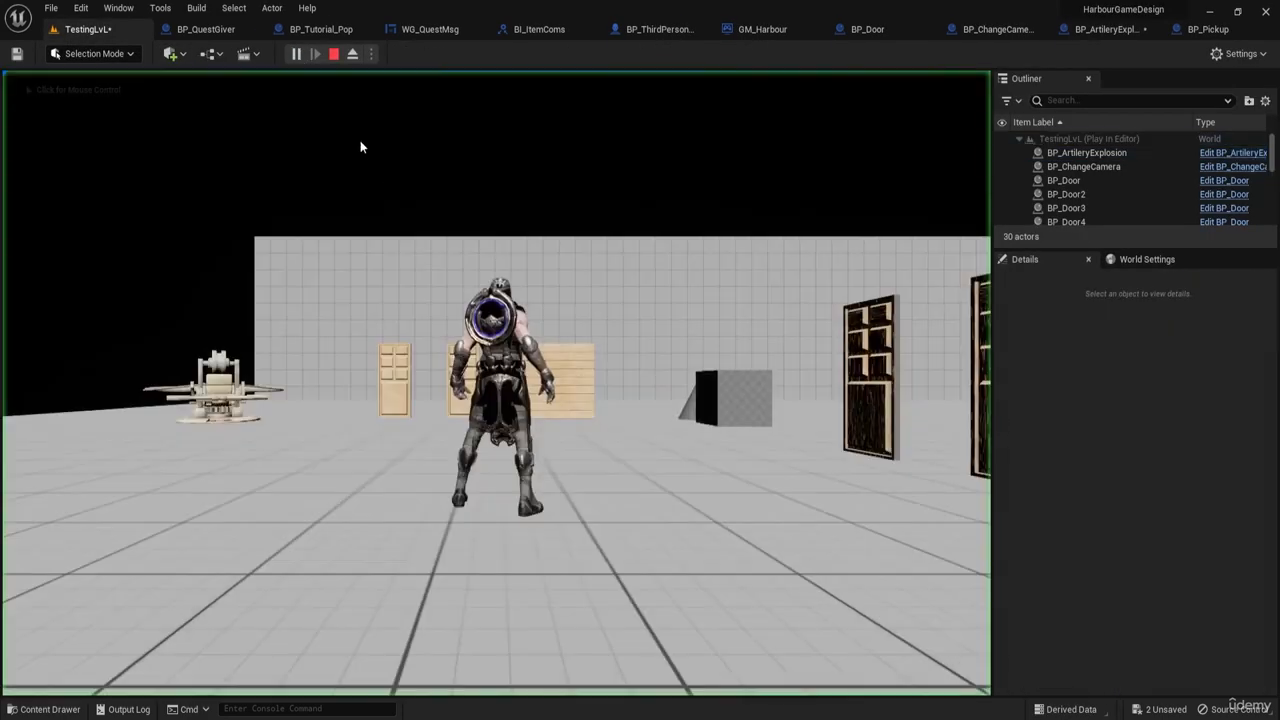
key(w)
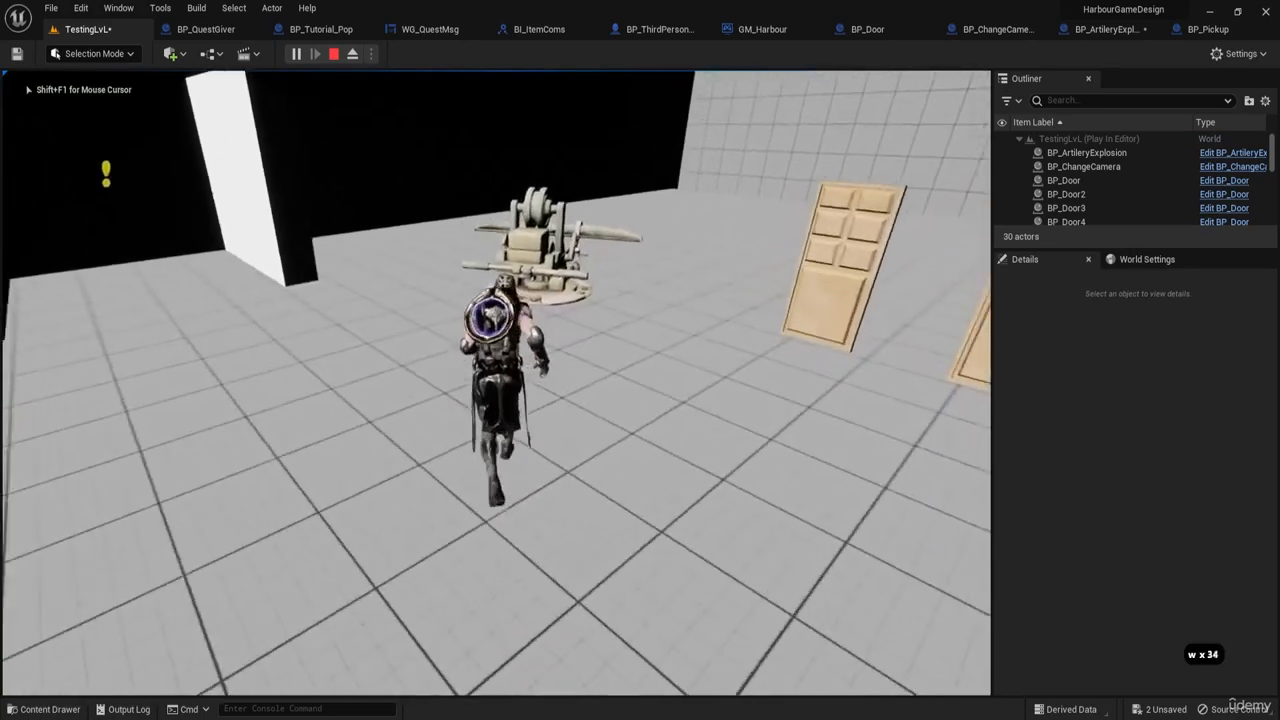
key(w)
key(a)
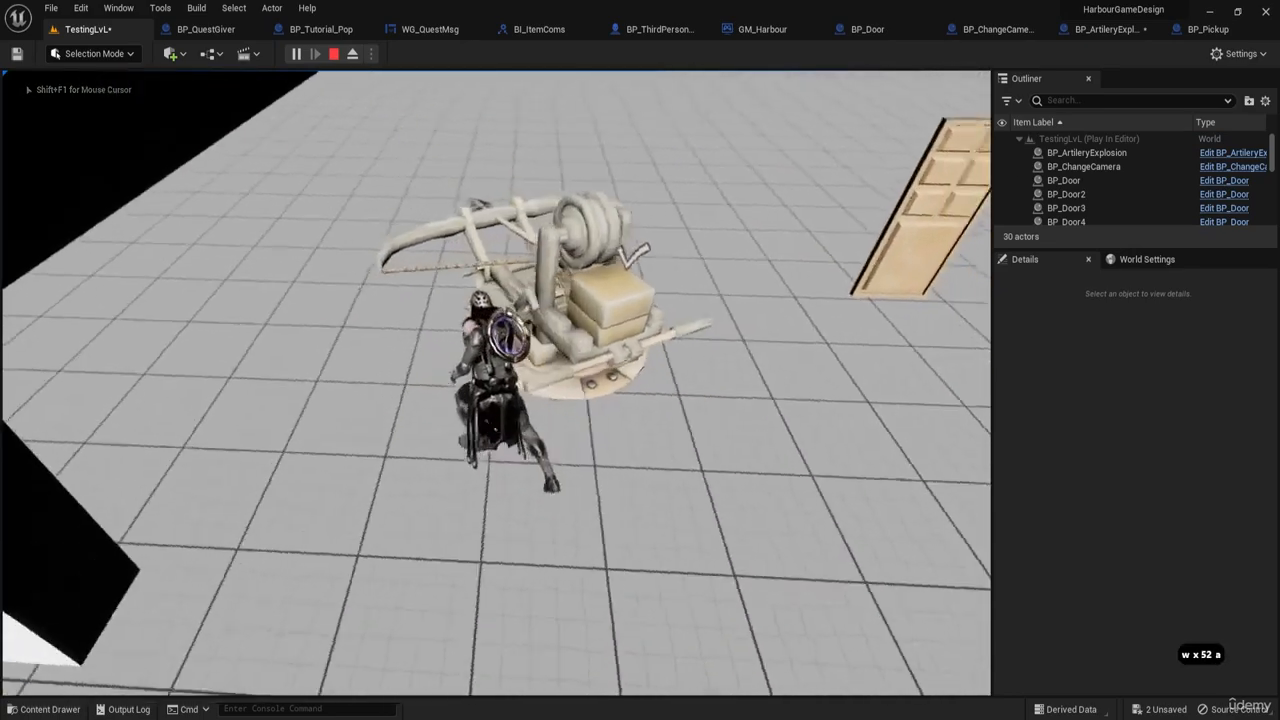
key(a)
key(w)
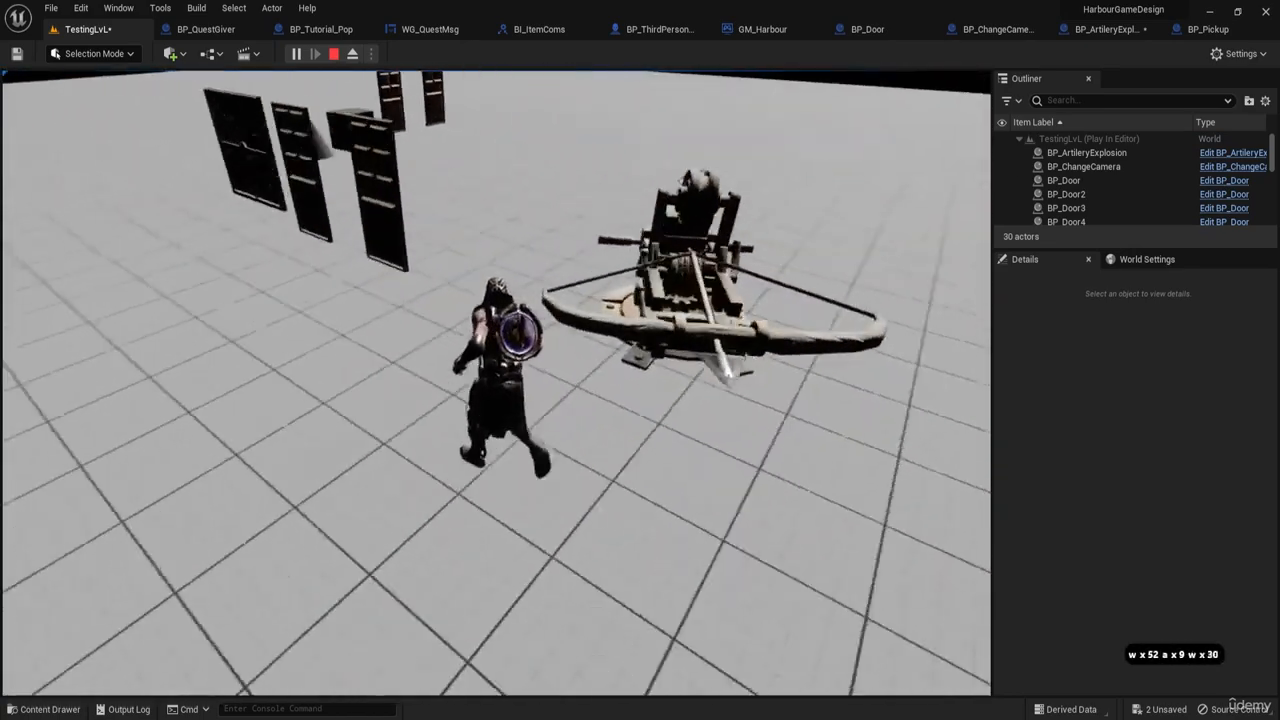
key(d)
key(a)
key(e)
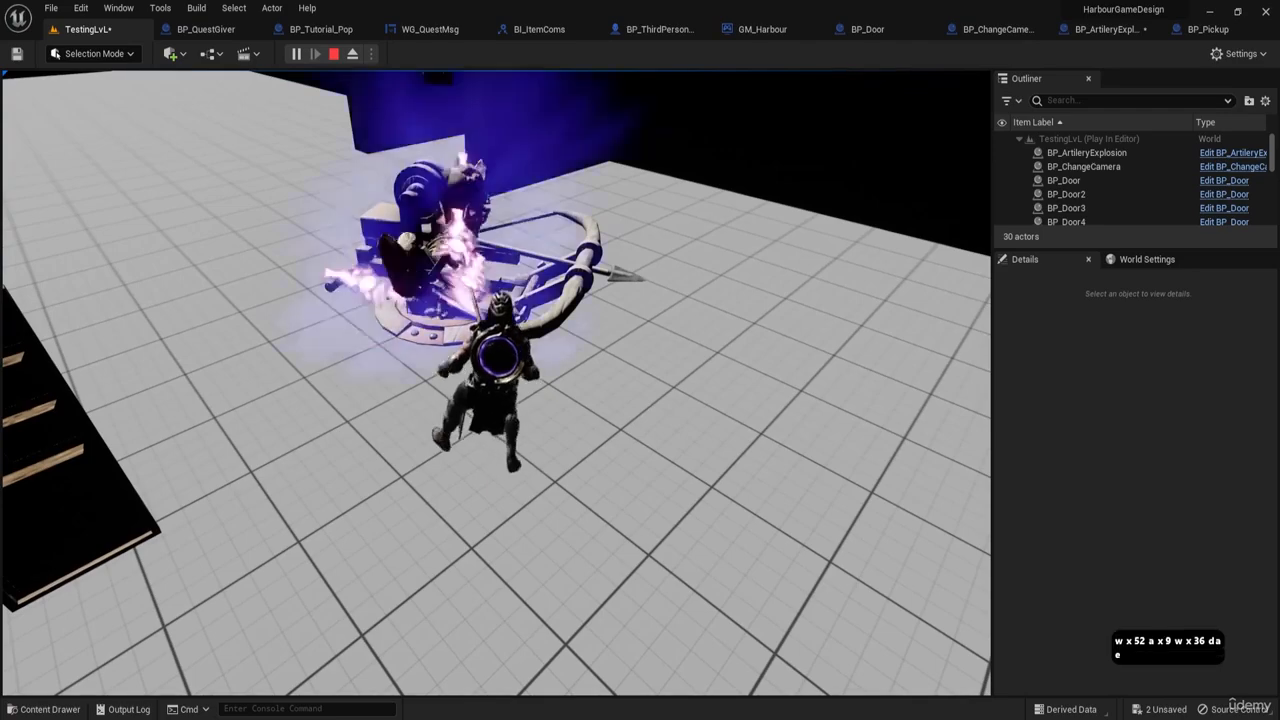